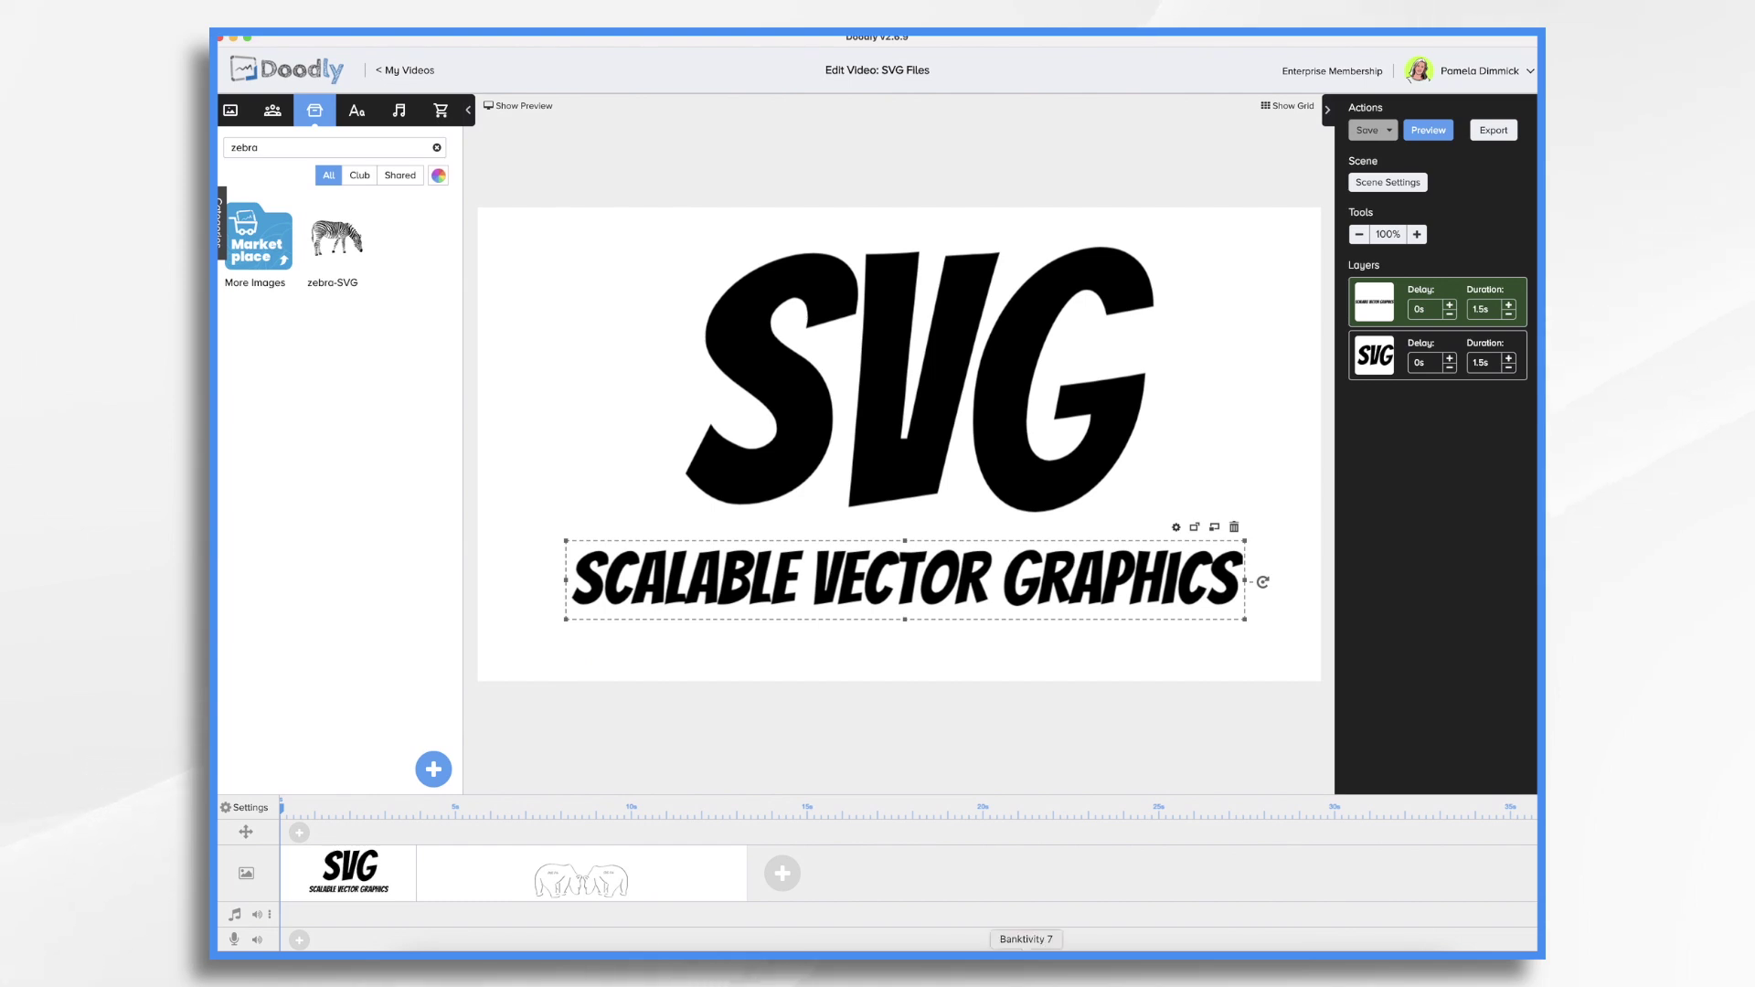
Open the bear comparison scene, enlarge the PNG bear and reposition it within the left half of the canvas
click(586, 893)
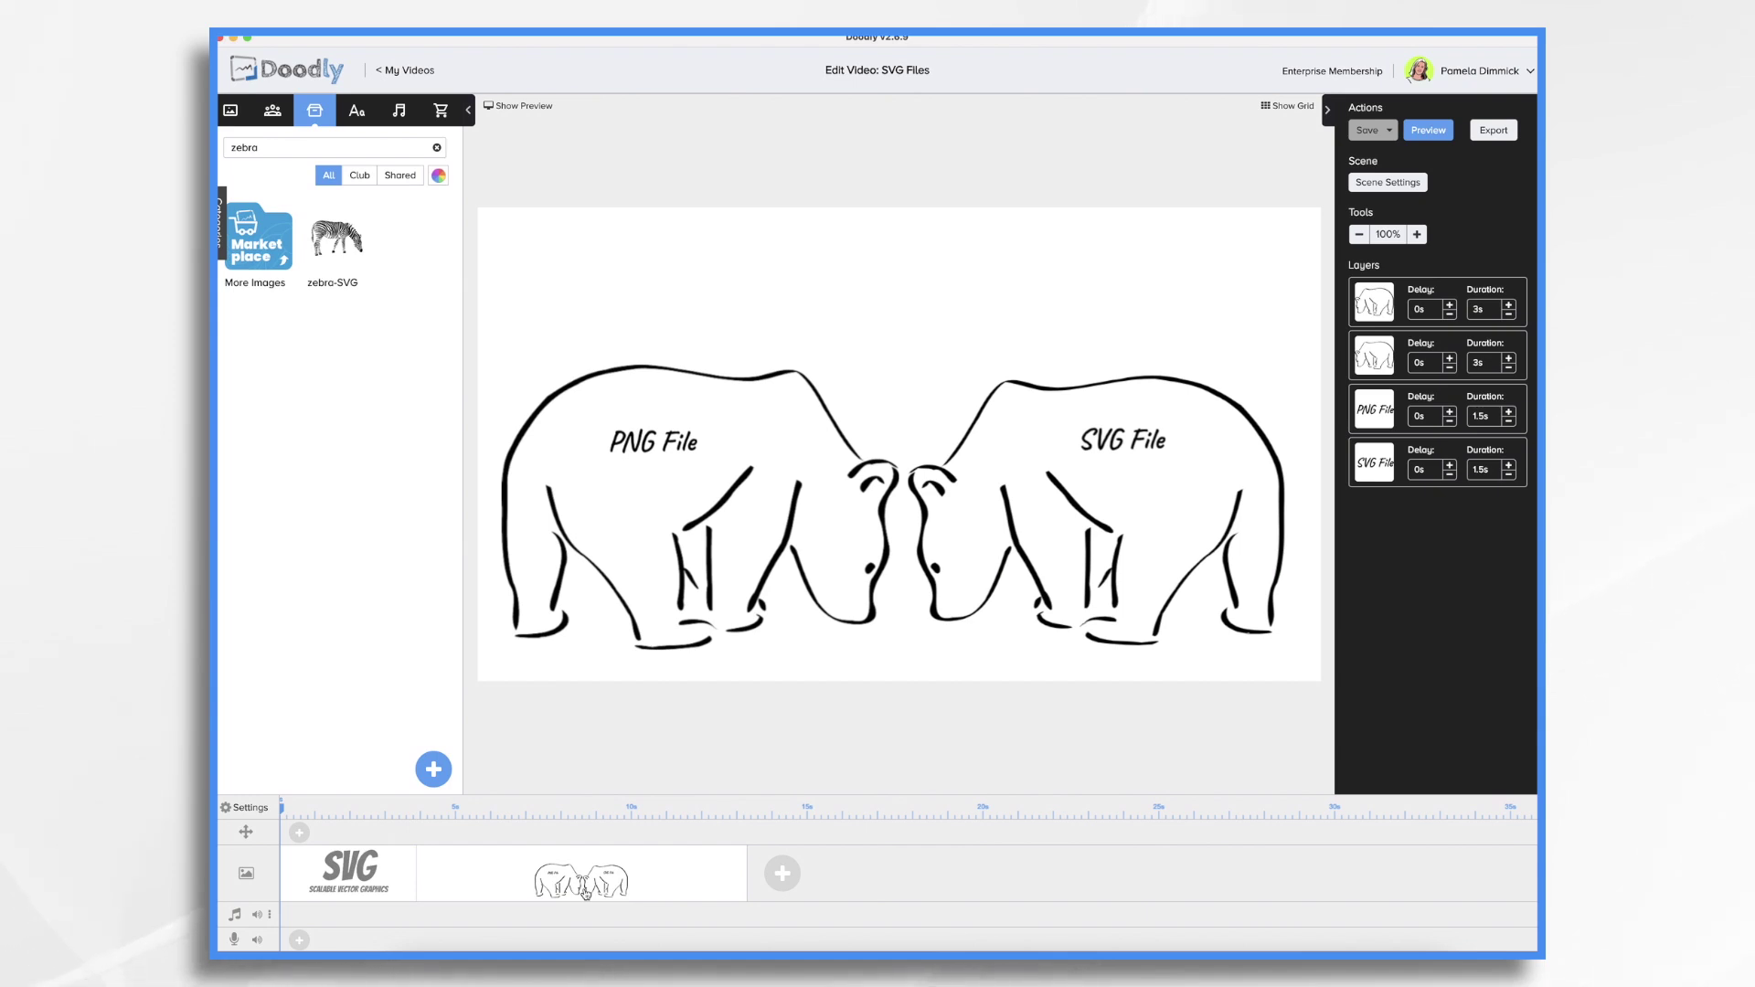
click(761, 474)
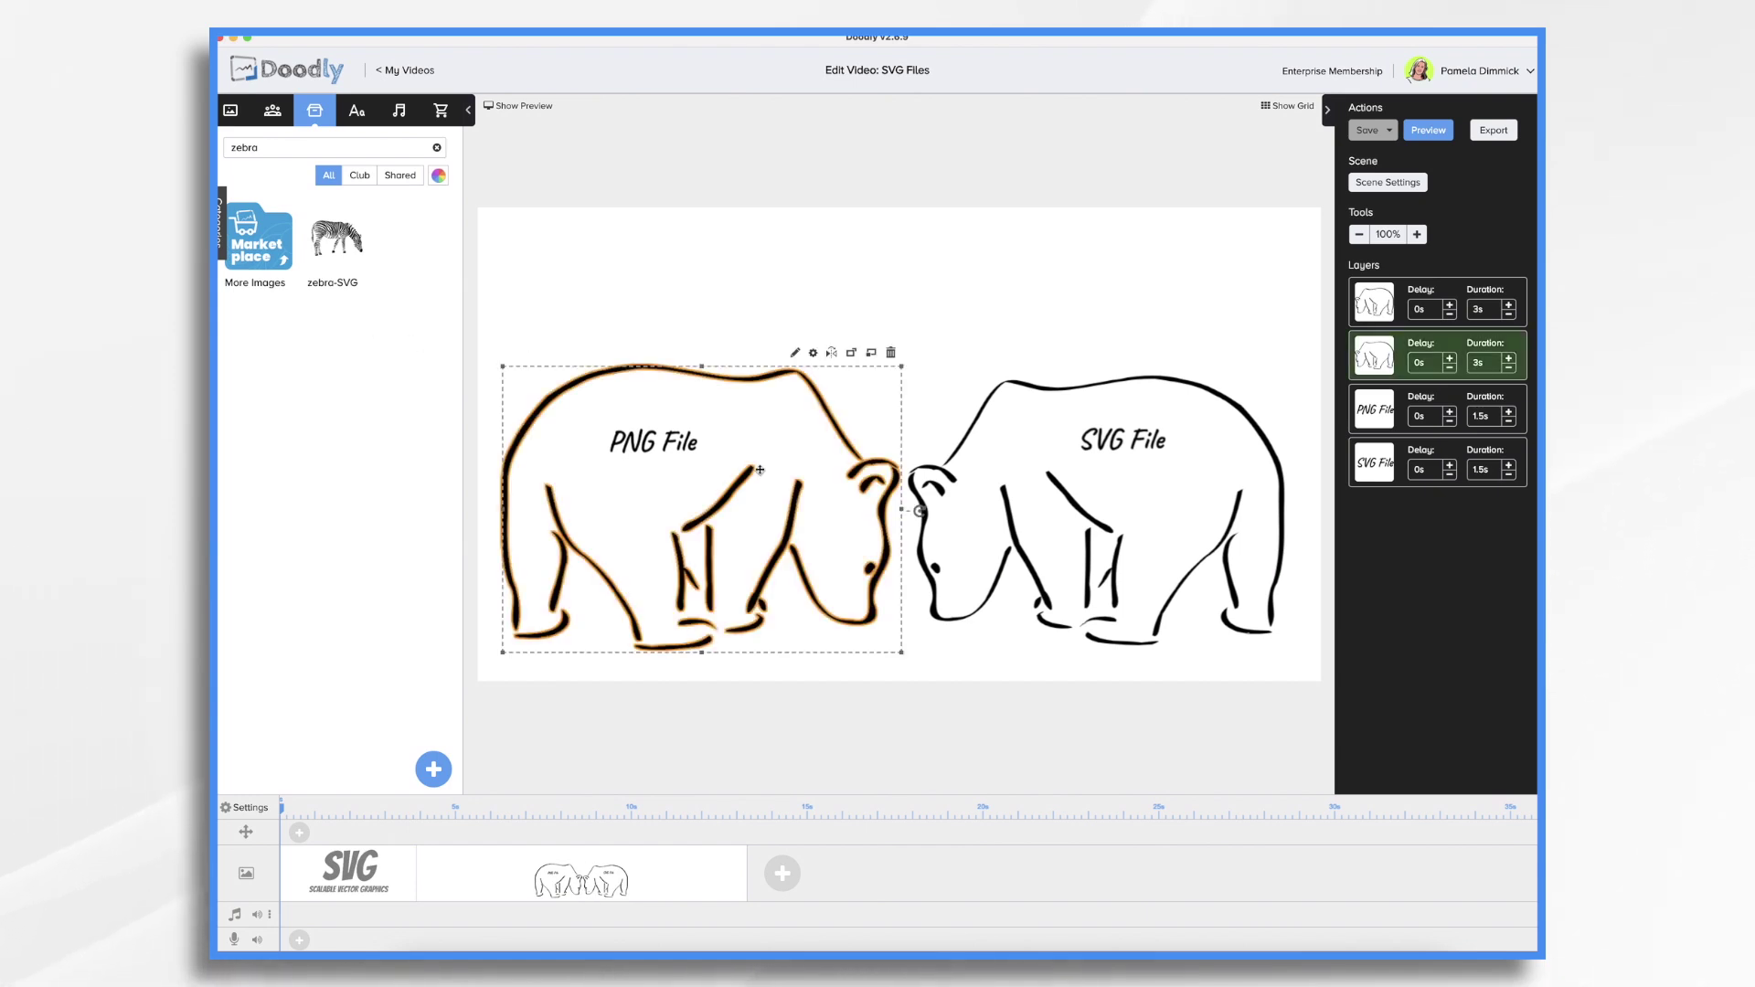
drag(834, 417, 715, 439)
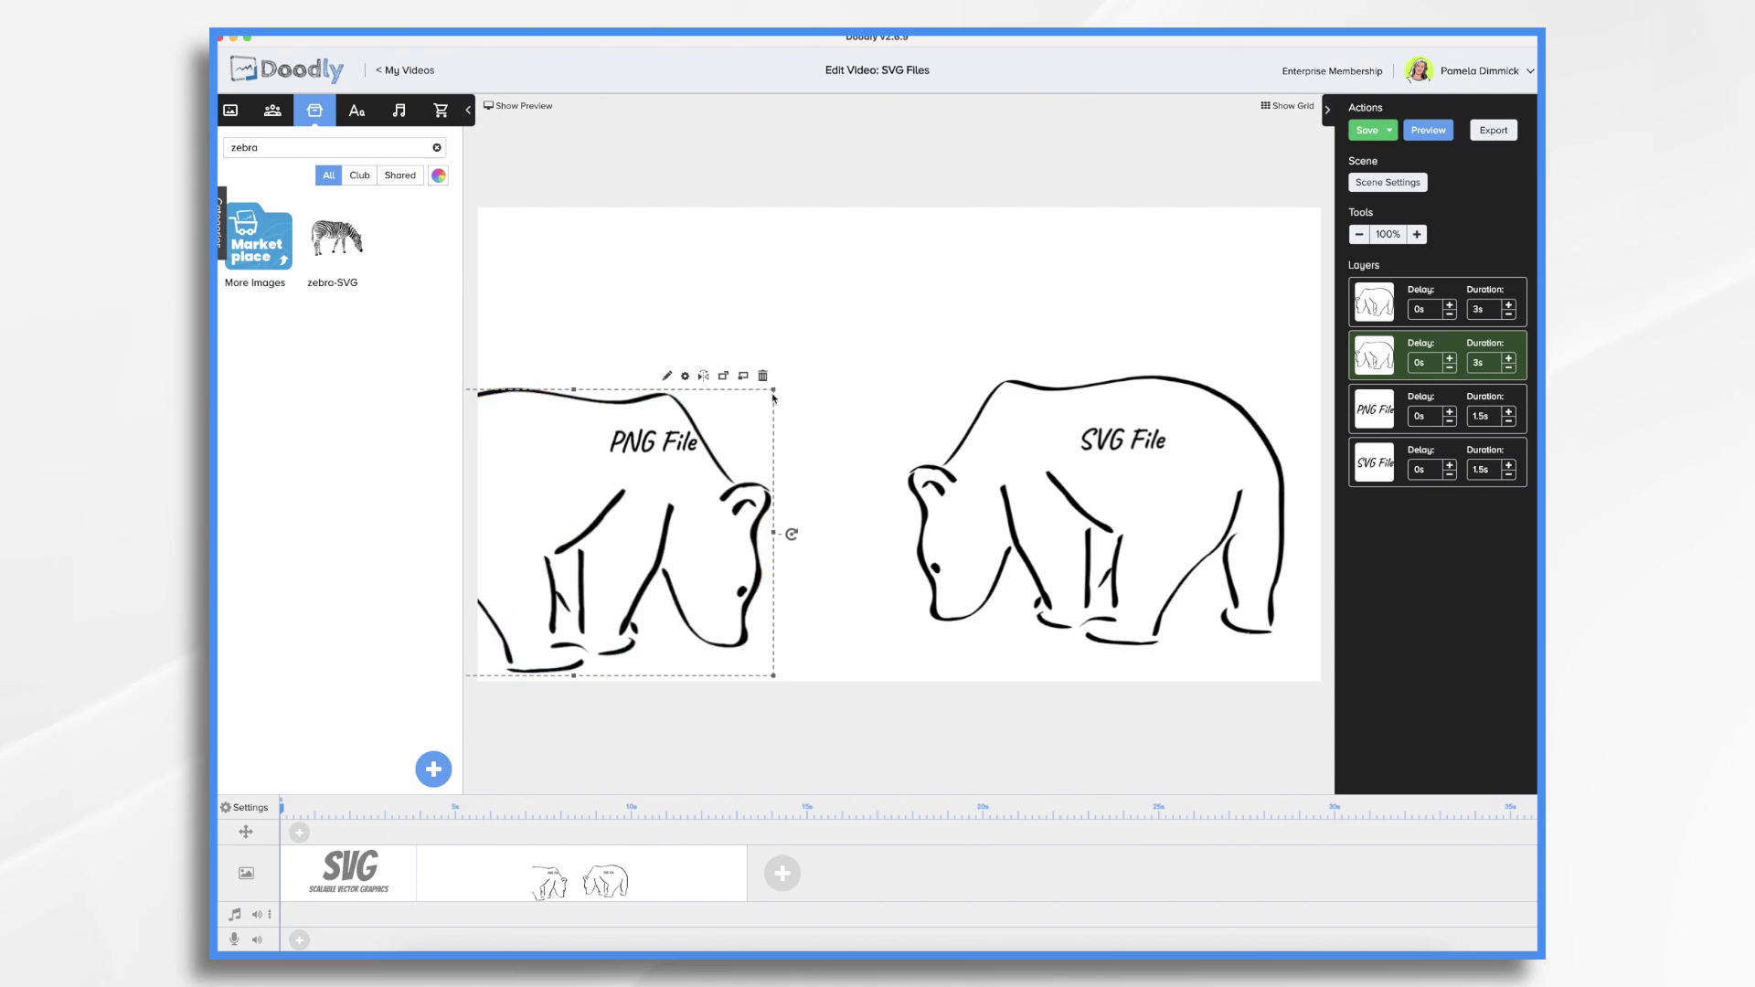
drag(773, 390, 1152, 184)
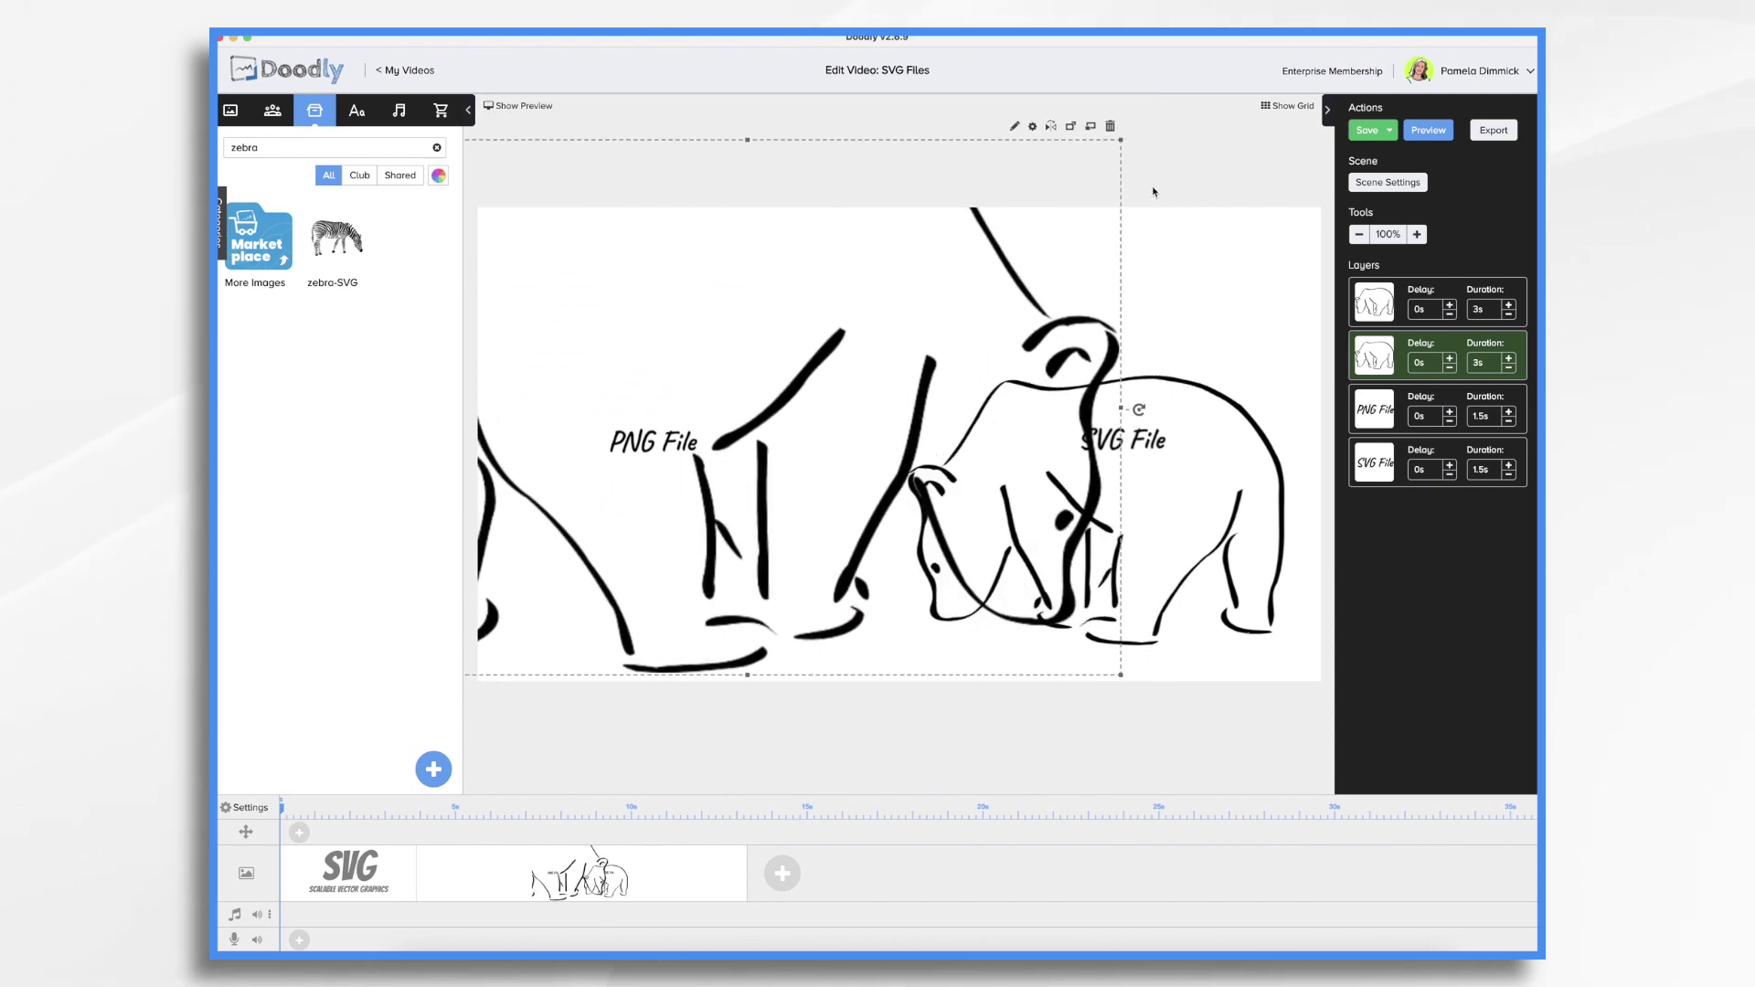
drag(893, 293, 617, 408)
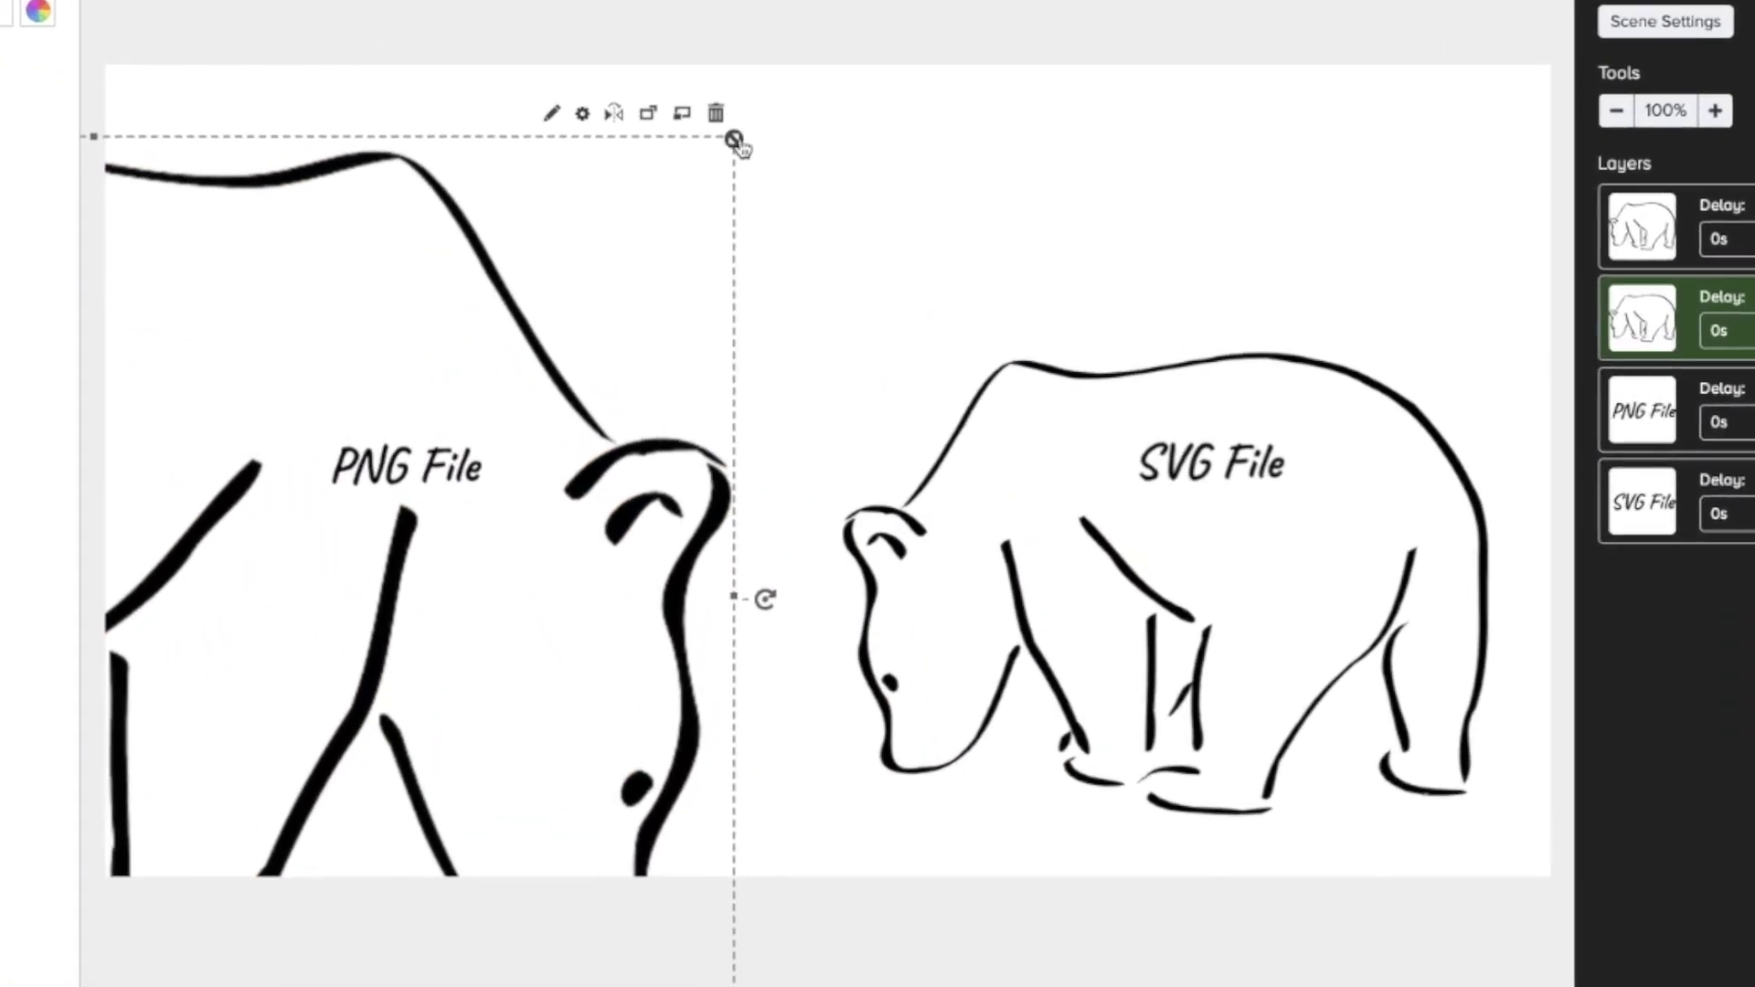
Enlarge the PNG bear further and reposition it so its head and ear fill the left half of the canvas
drag(734, 142, 1234, 7)
drag(836, 215, 421, 348)
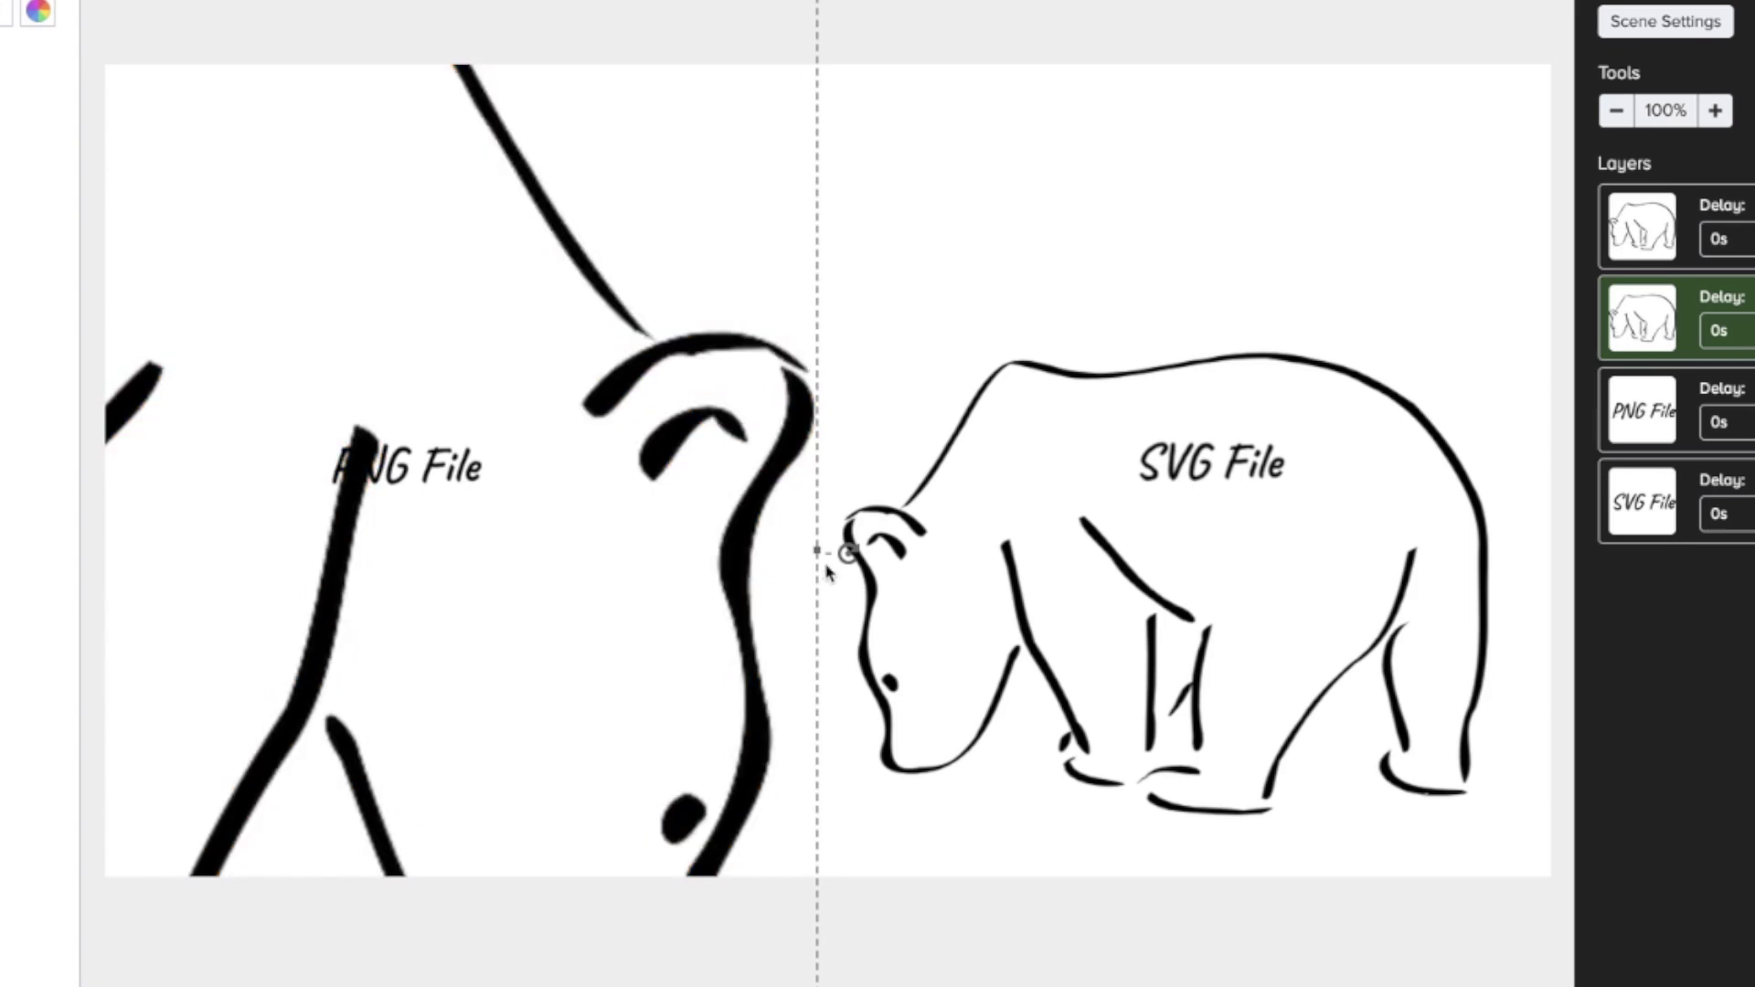
drag(818, 553, 1346, 551)
drag(962, 294, 319, 335)
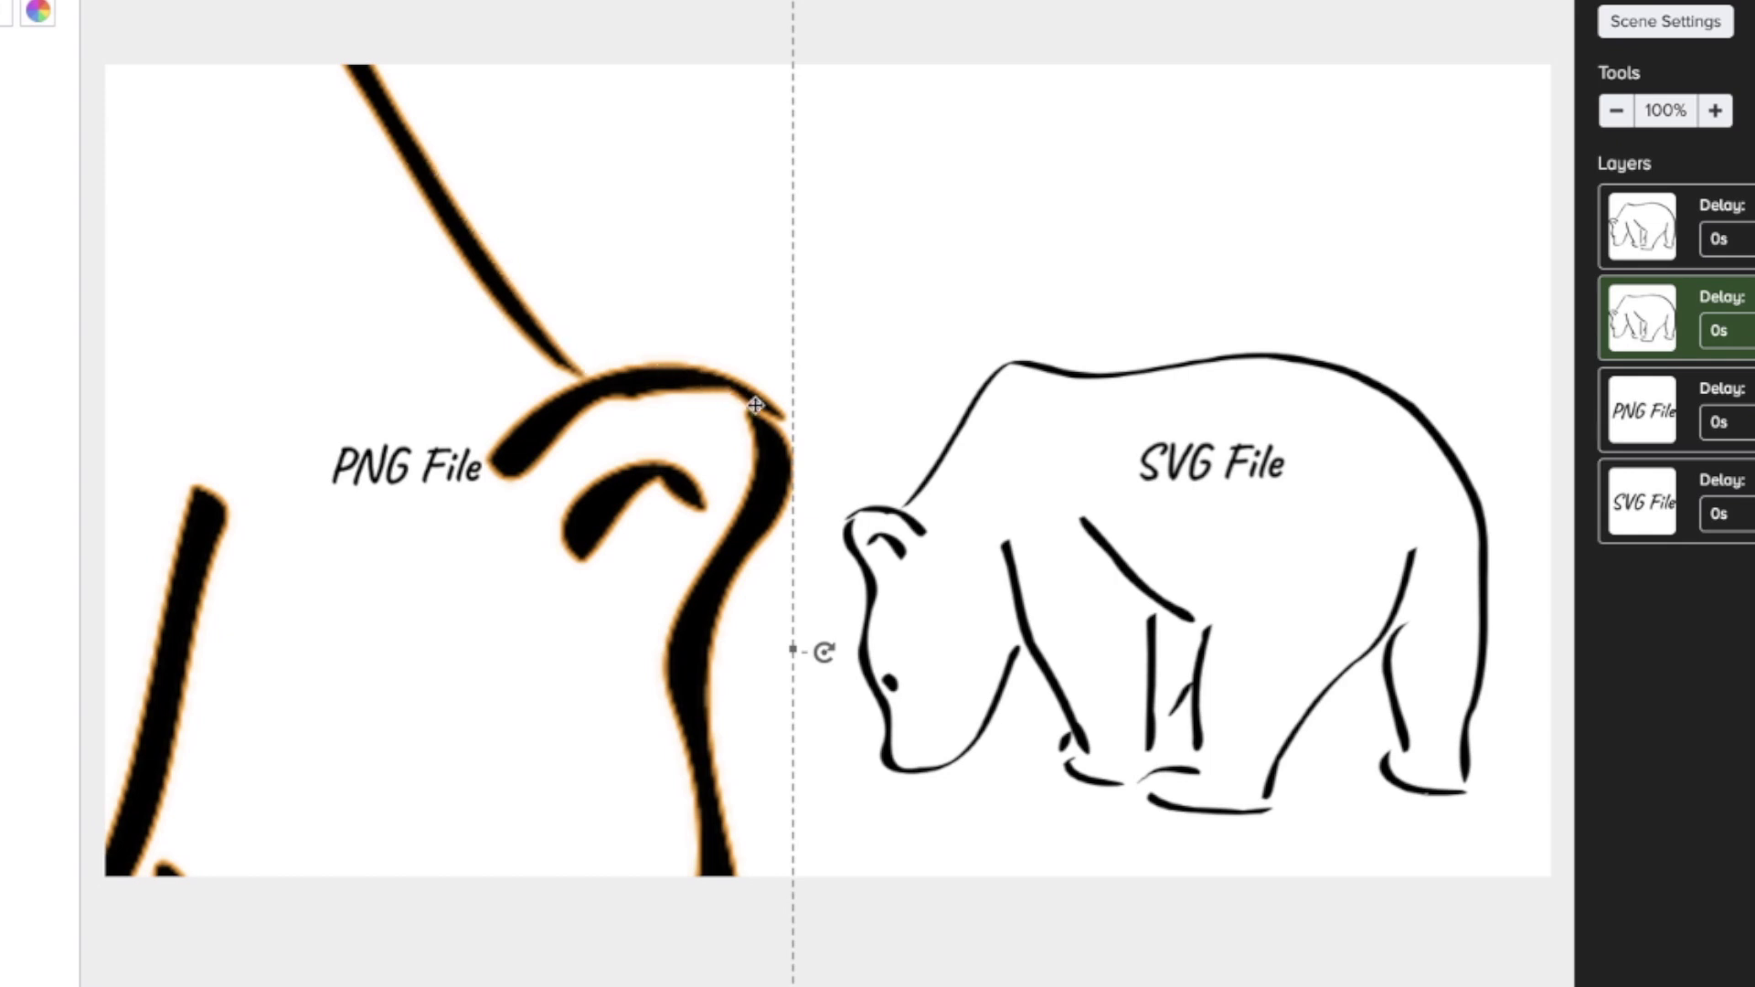
Enlarge the SVG bear and position its head in the right half of the canvas beside the enlarged PNG bear
click(1164, 487)
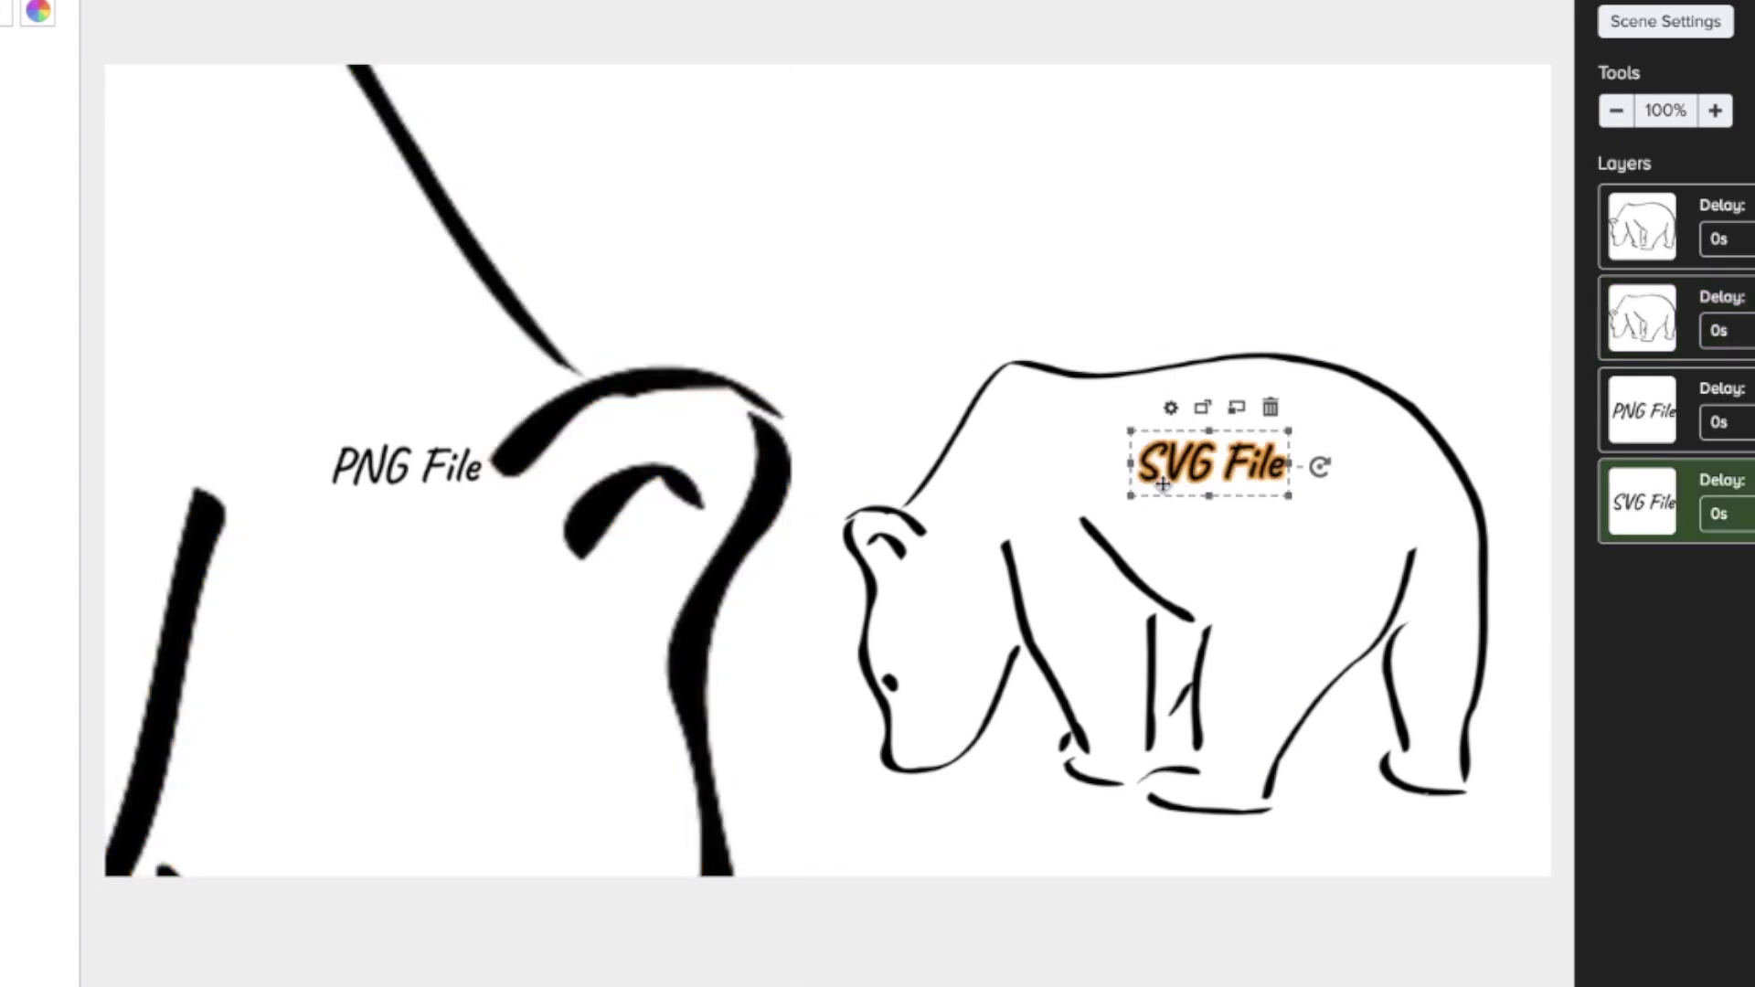
click(1107, 528)
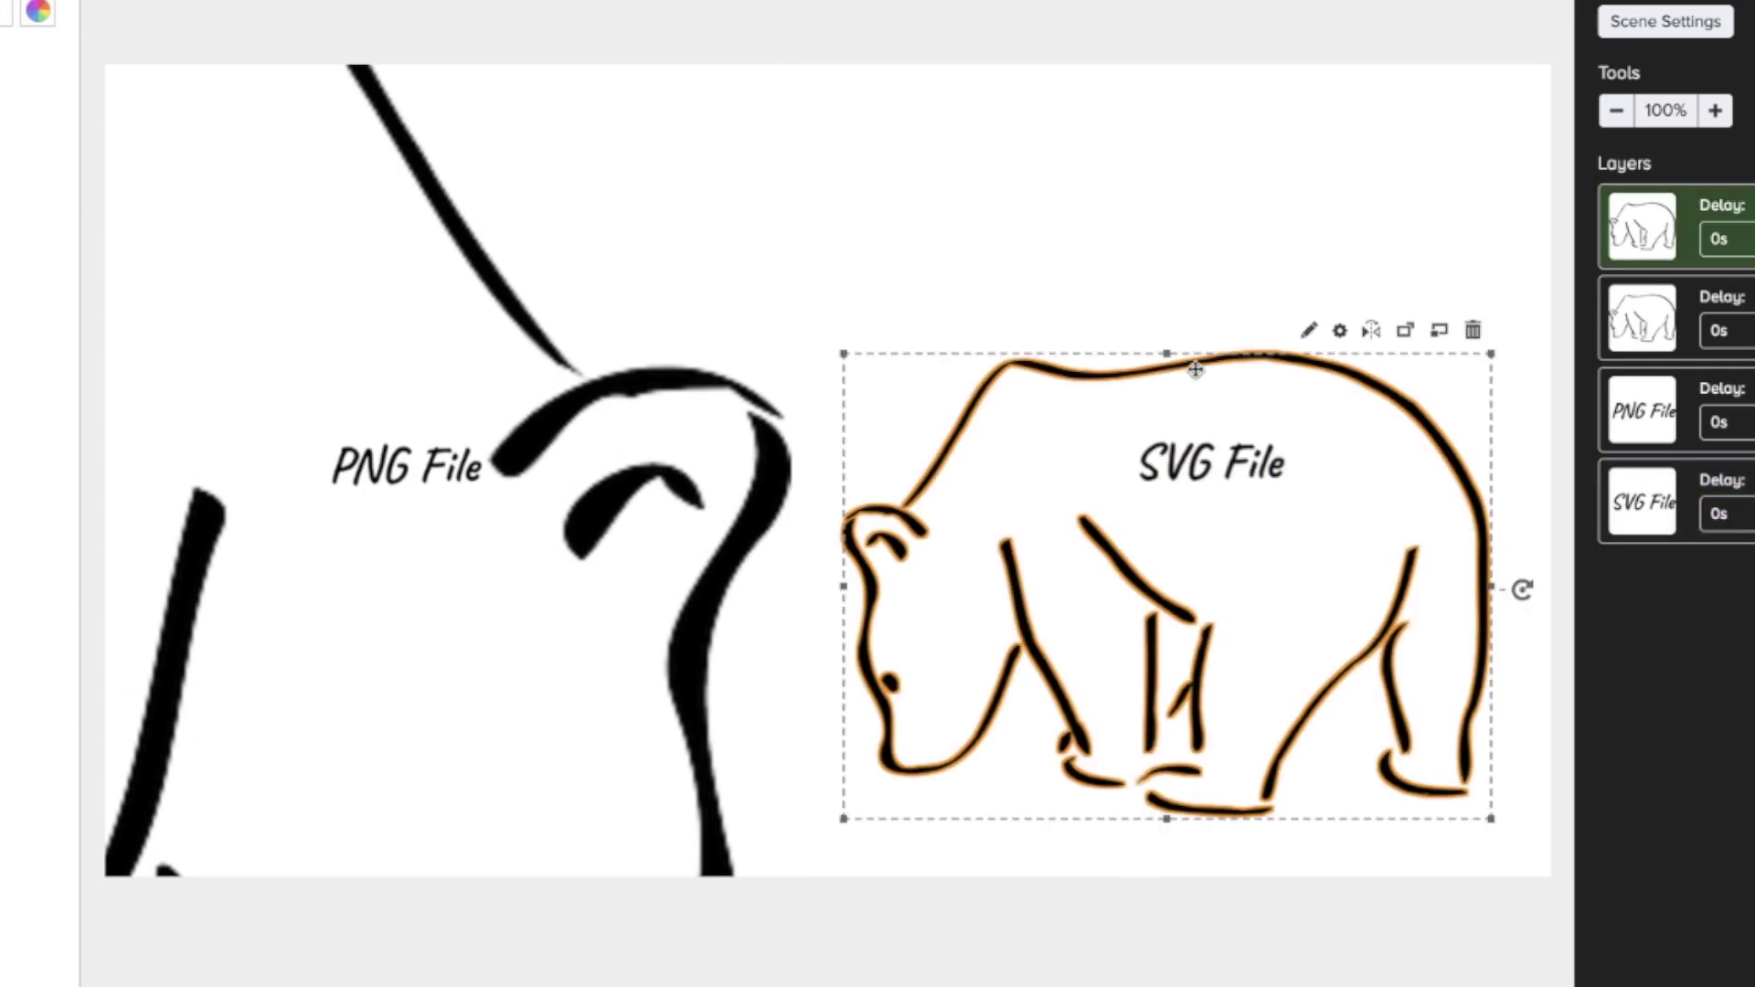
drag(1169, 355, 1169, 0)
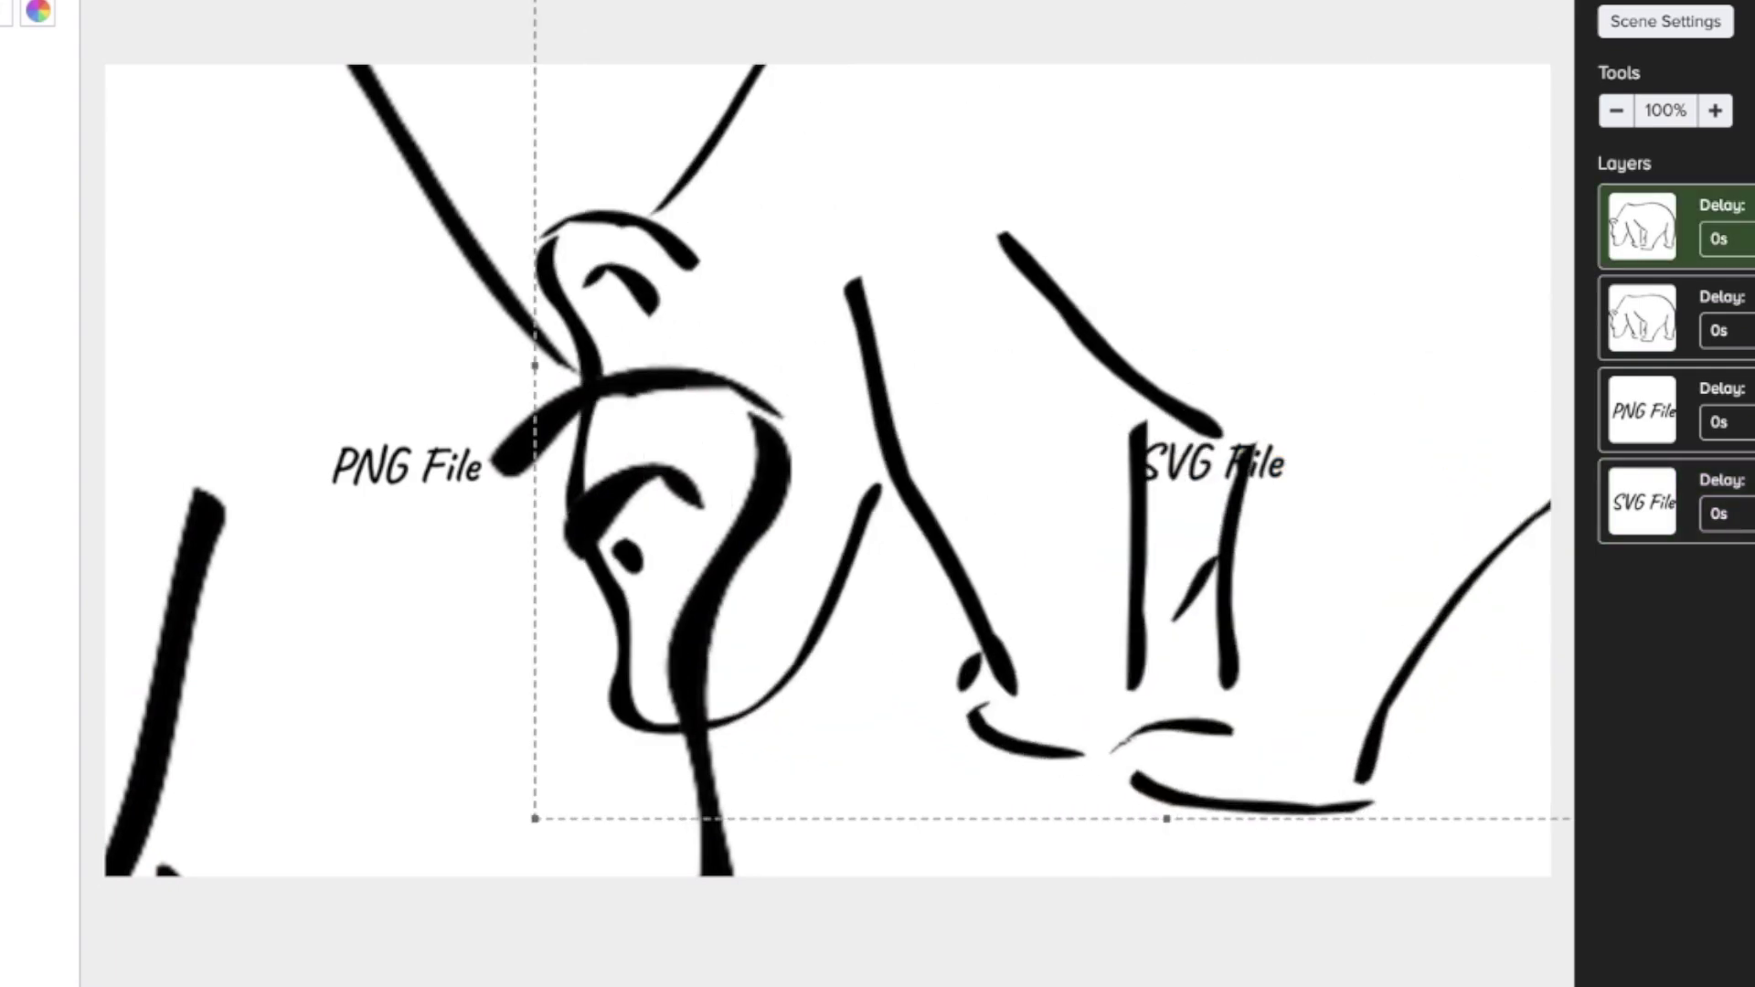
key(ctrl+z)
drag(1164, 274, 1286, 270)
drag(1389, 796, 1377, 661)
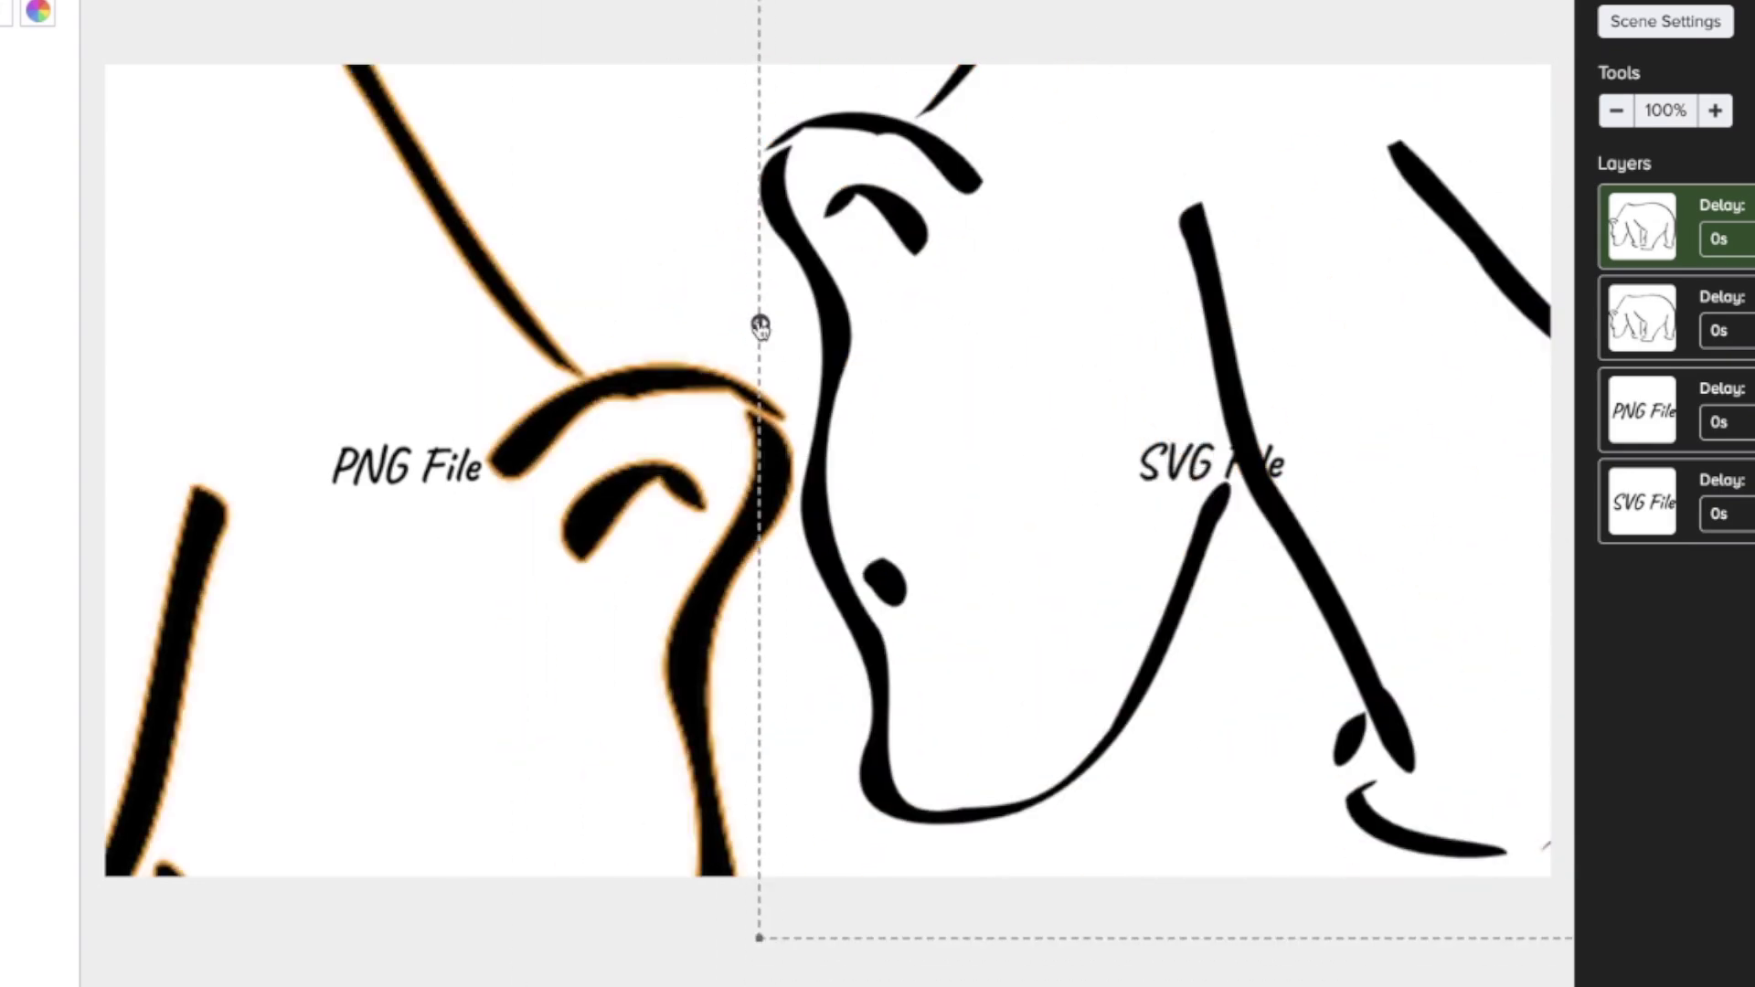
drag(760, 327, 814, 229)
Shrink the SVG bear so the whole animal fits within the right half of the canvas
click(1249, 470)
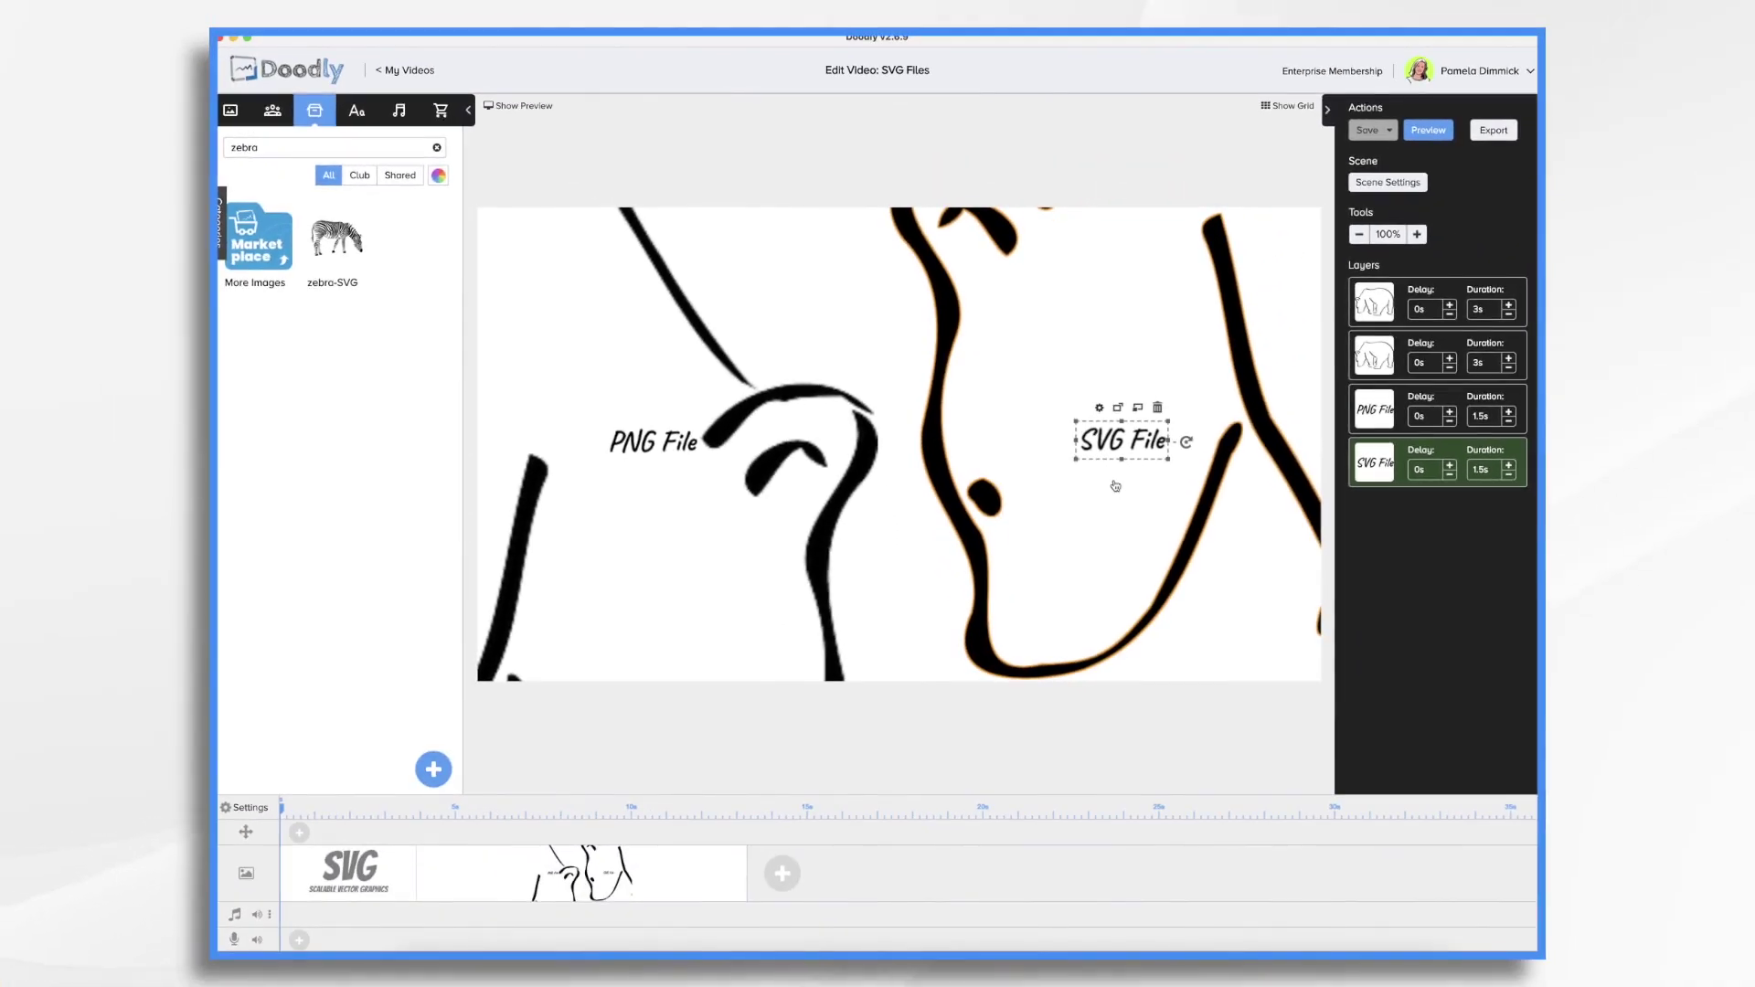
click(970, 531)
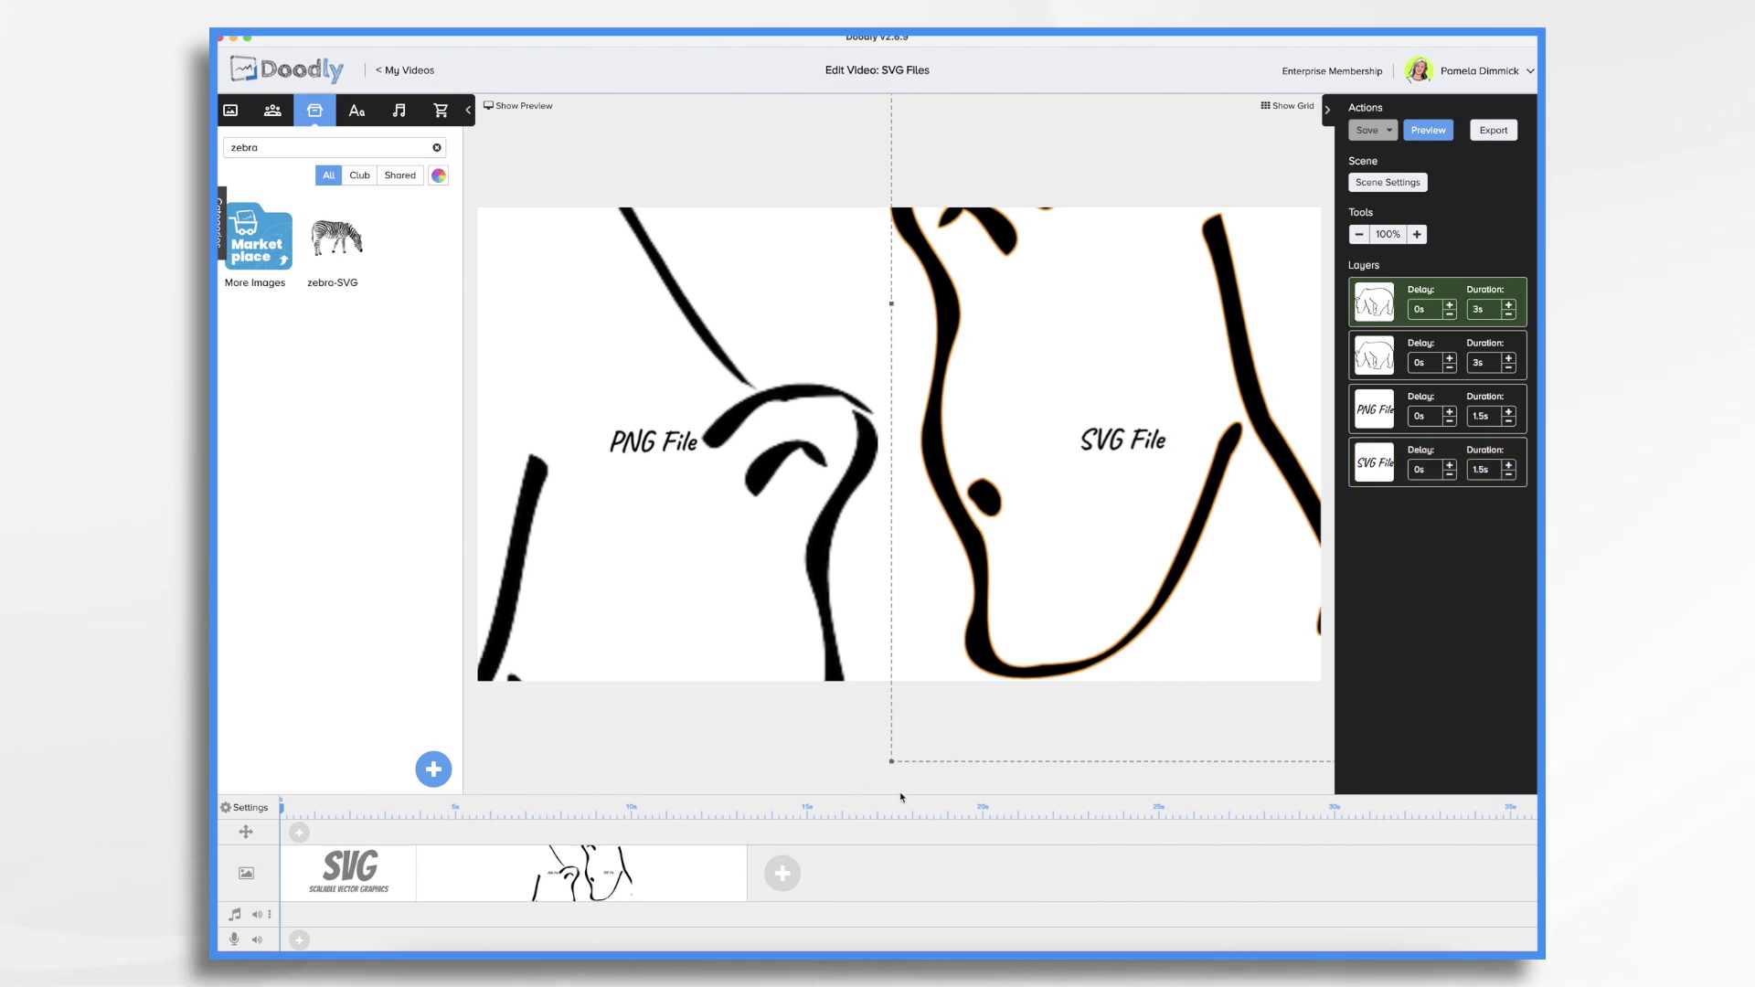
drag(893, 763, 1176, 556)
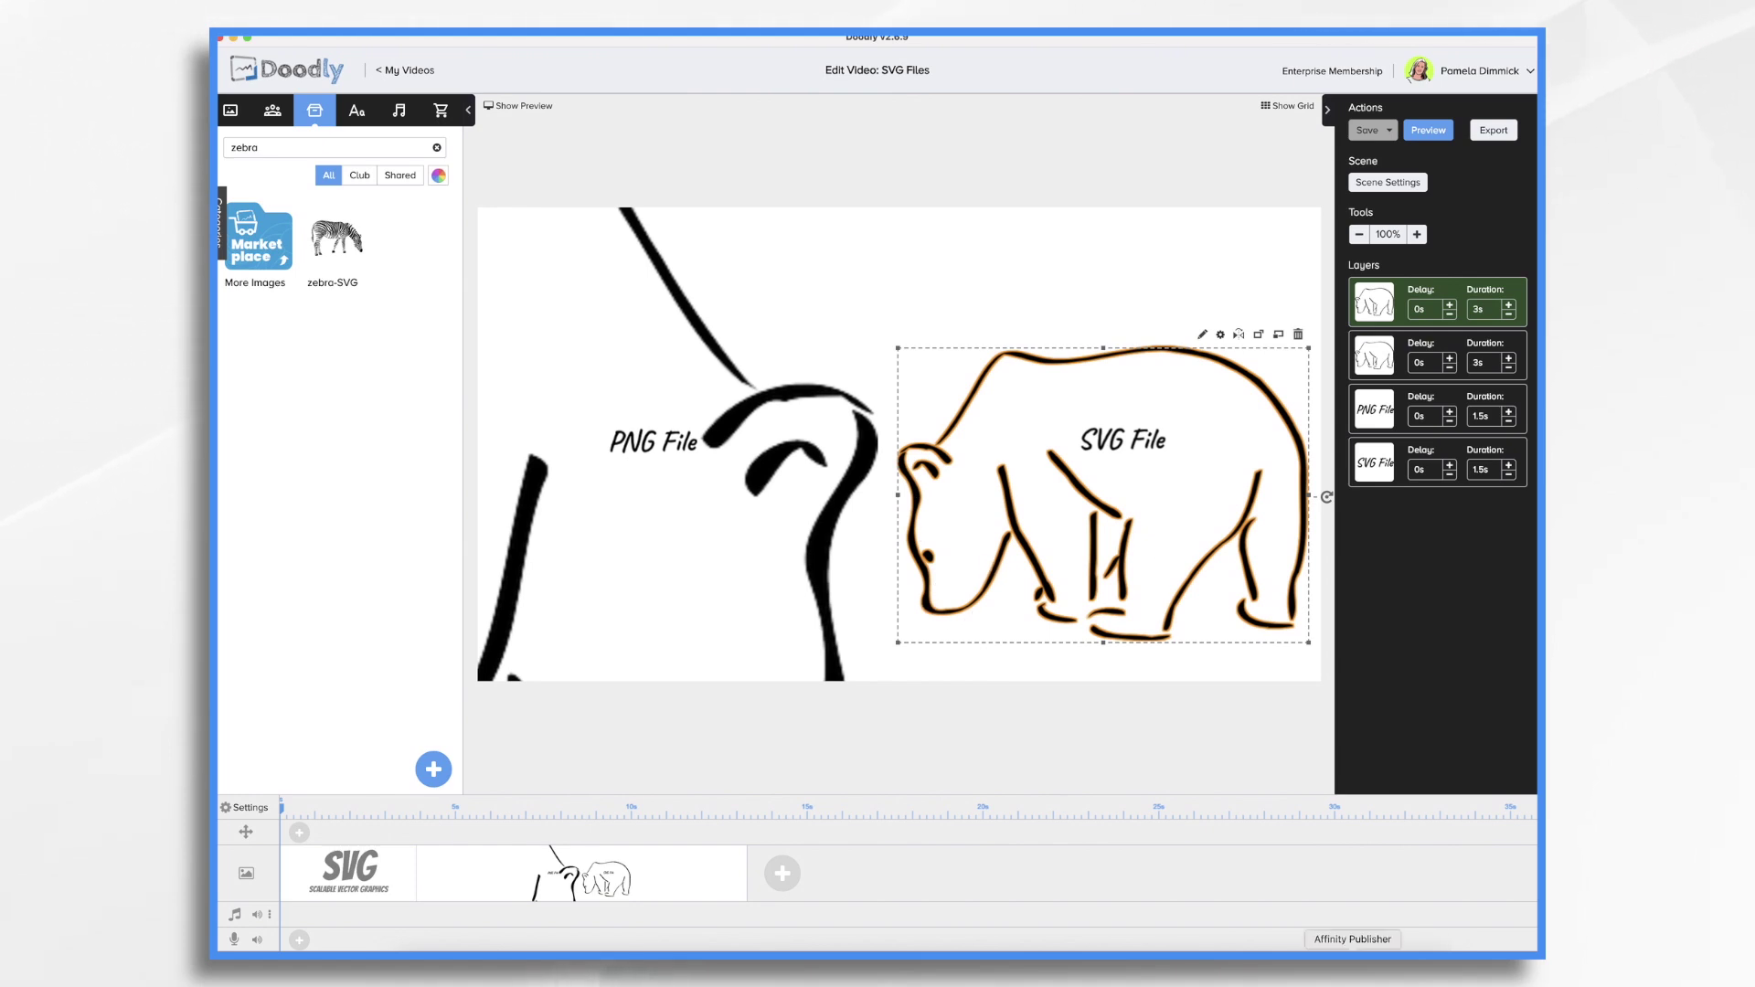
Switch to Affinity Publisher and inspect the SVG bear's separate curves by selecting its ear, eye, face and back lines individually
click(1353, 949)
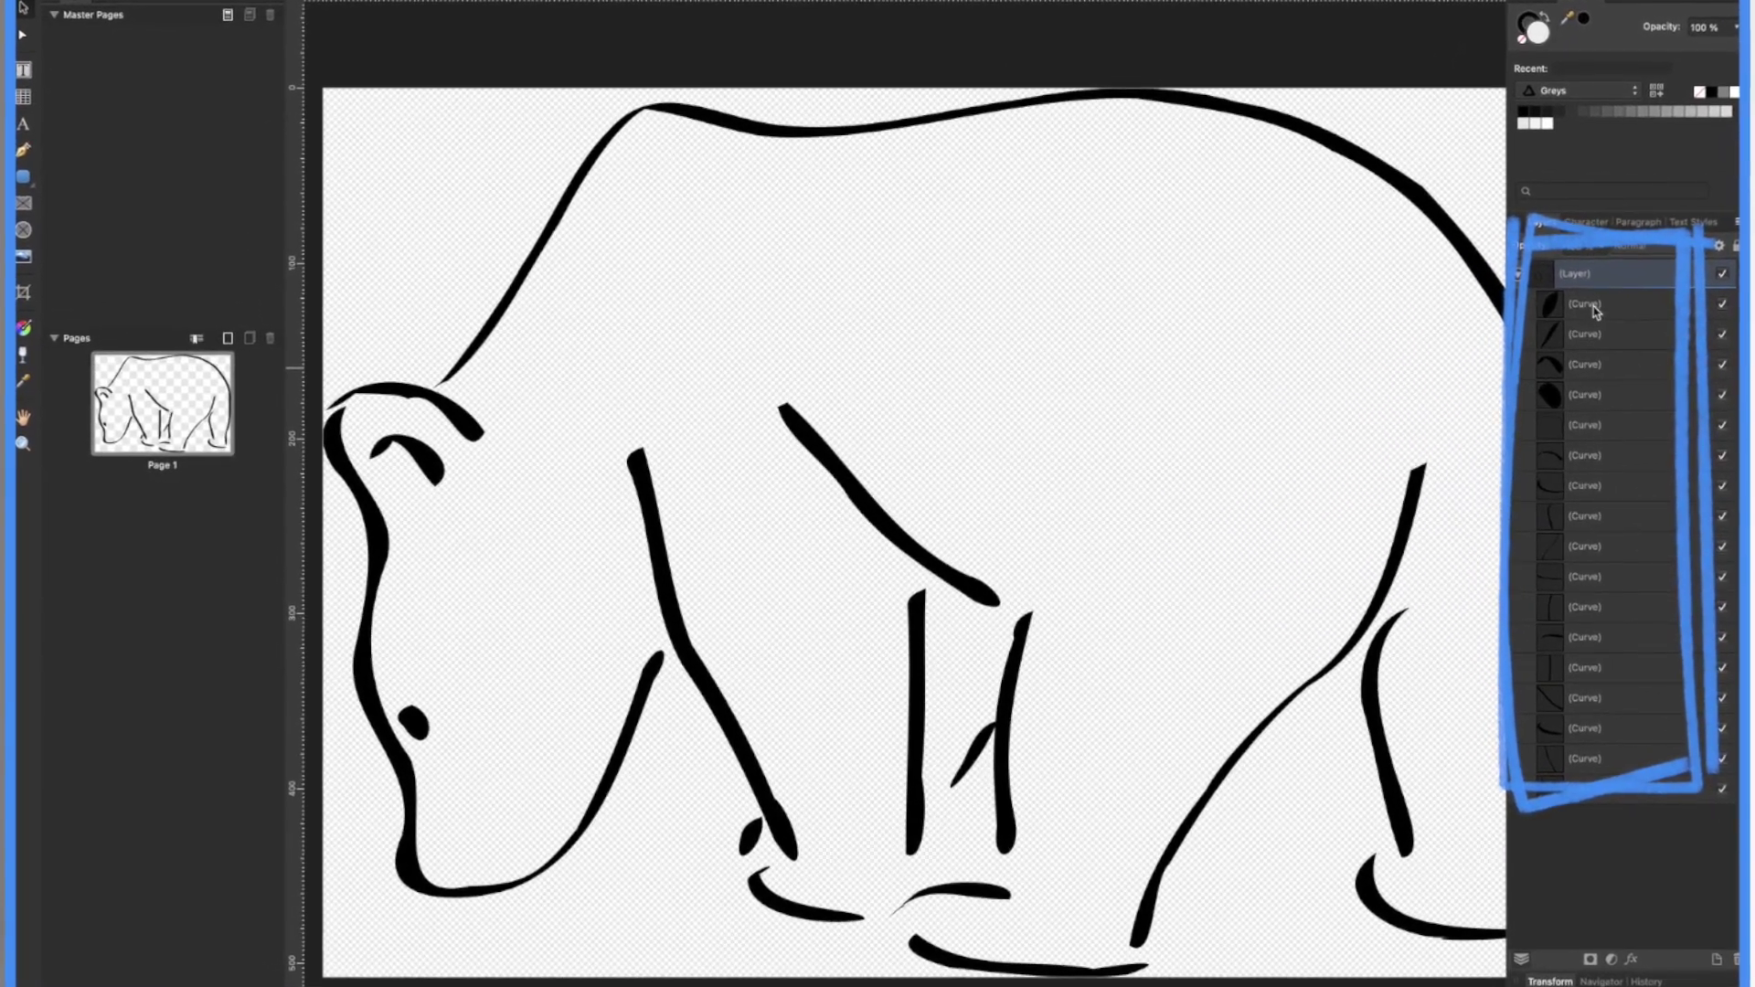
click(1429, 354)
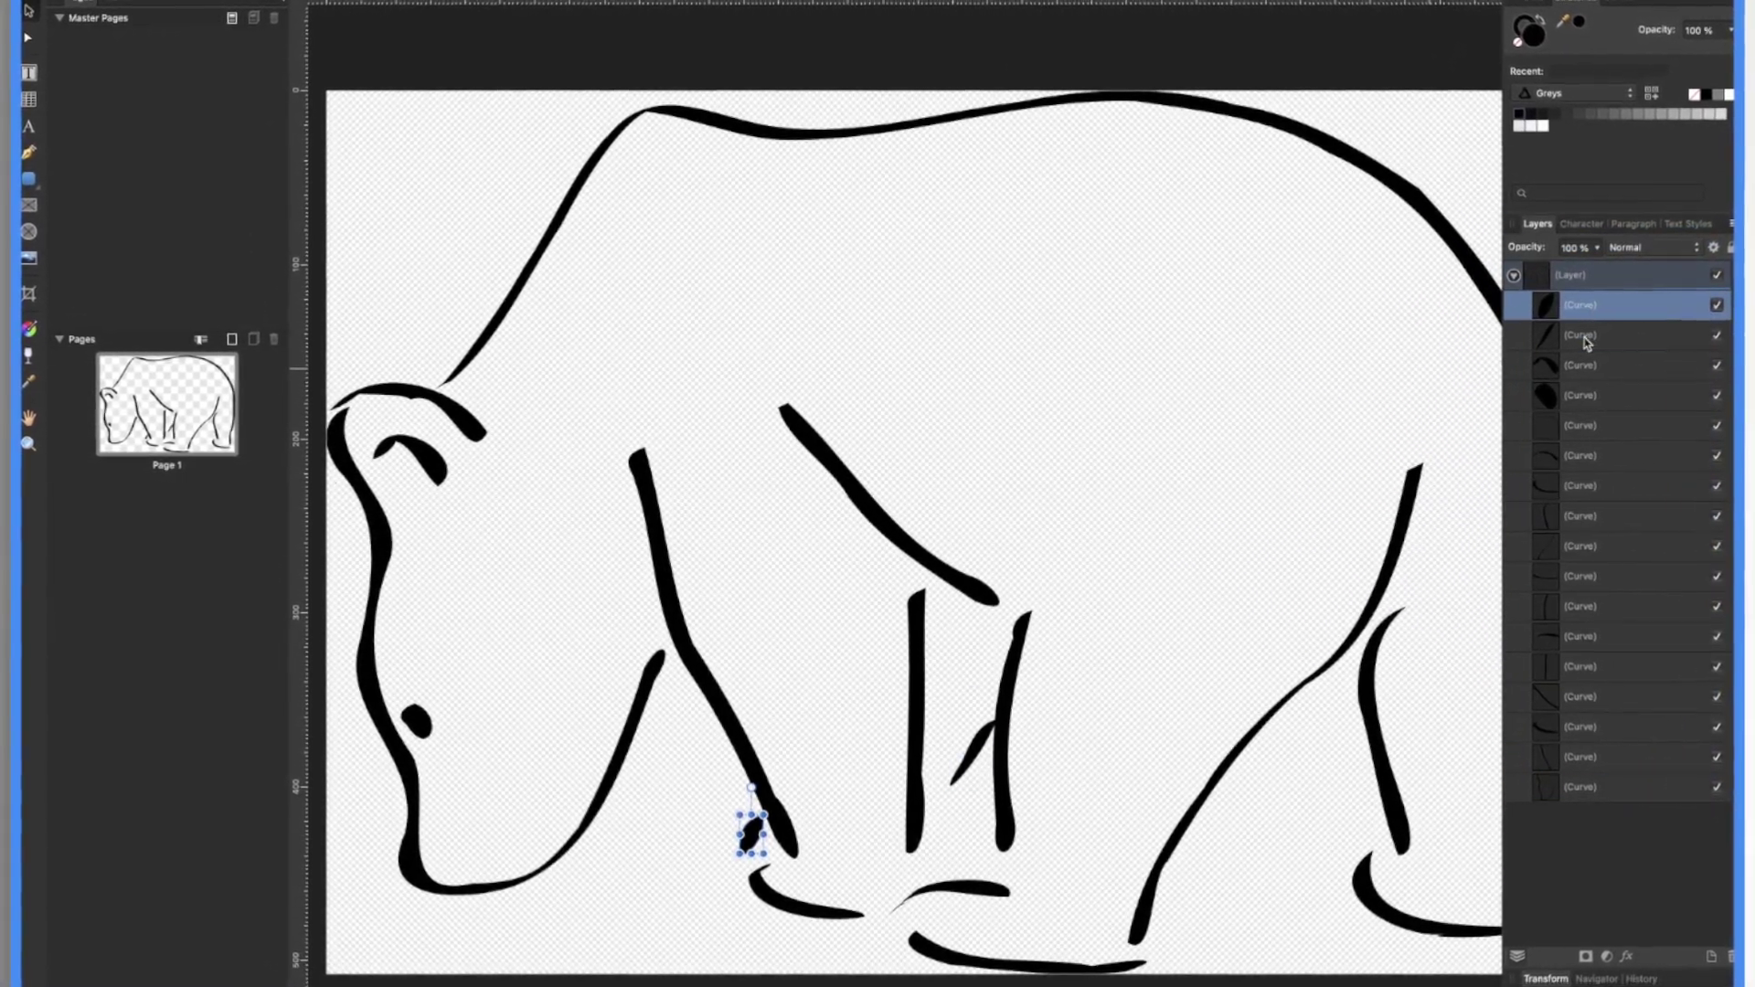
click(1589, 336)
click(1586, 366)
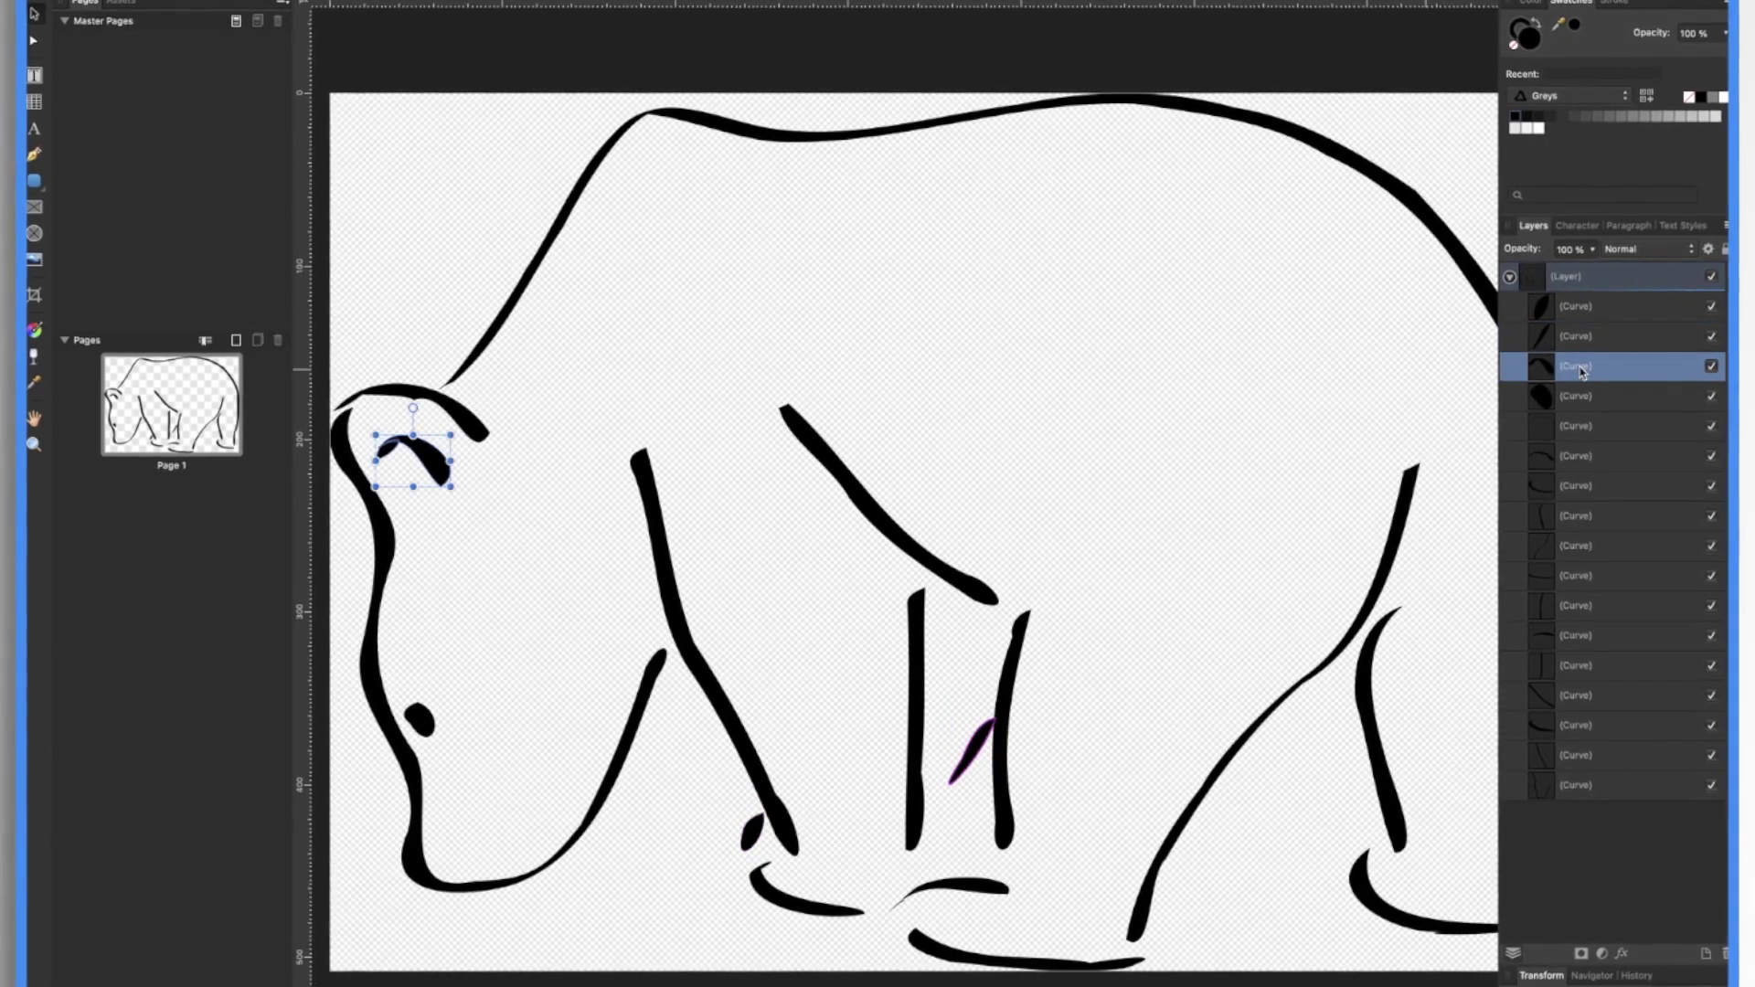
click(422, 721)
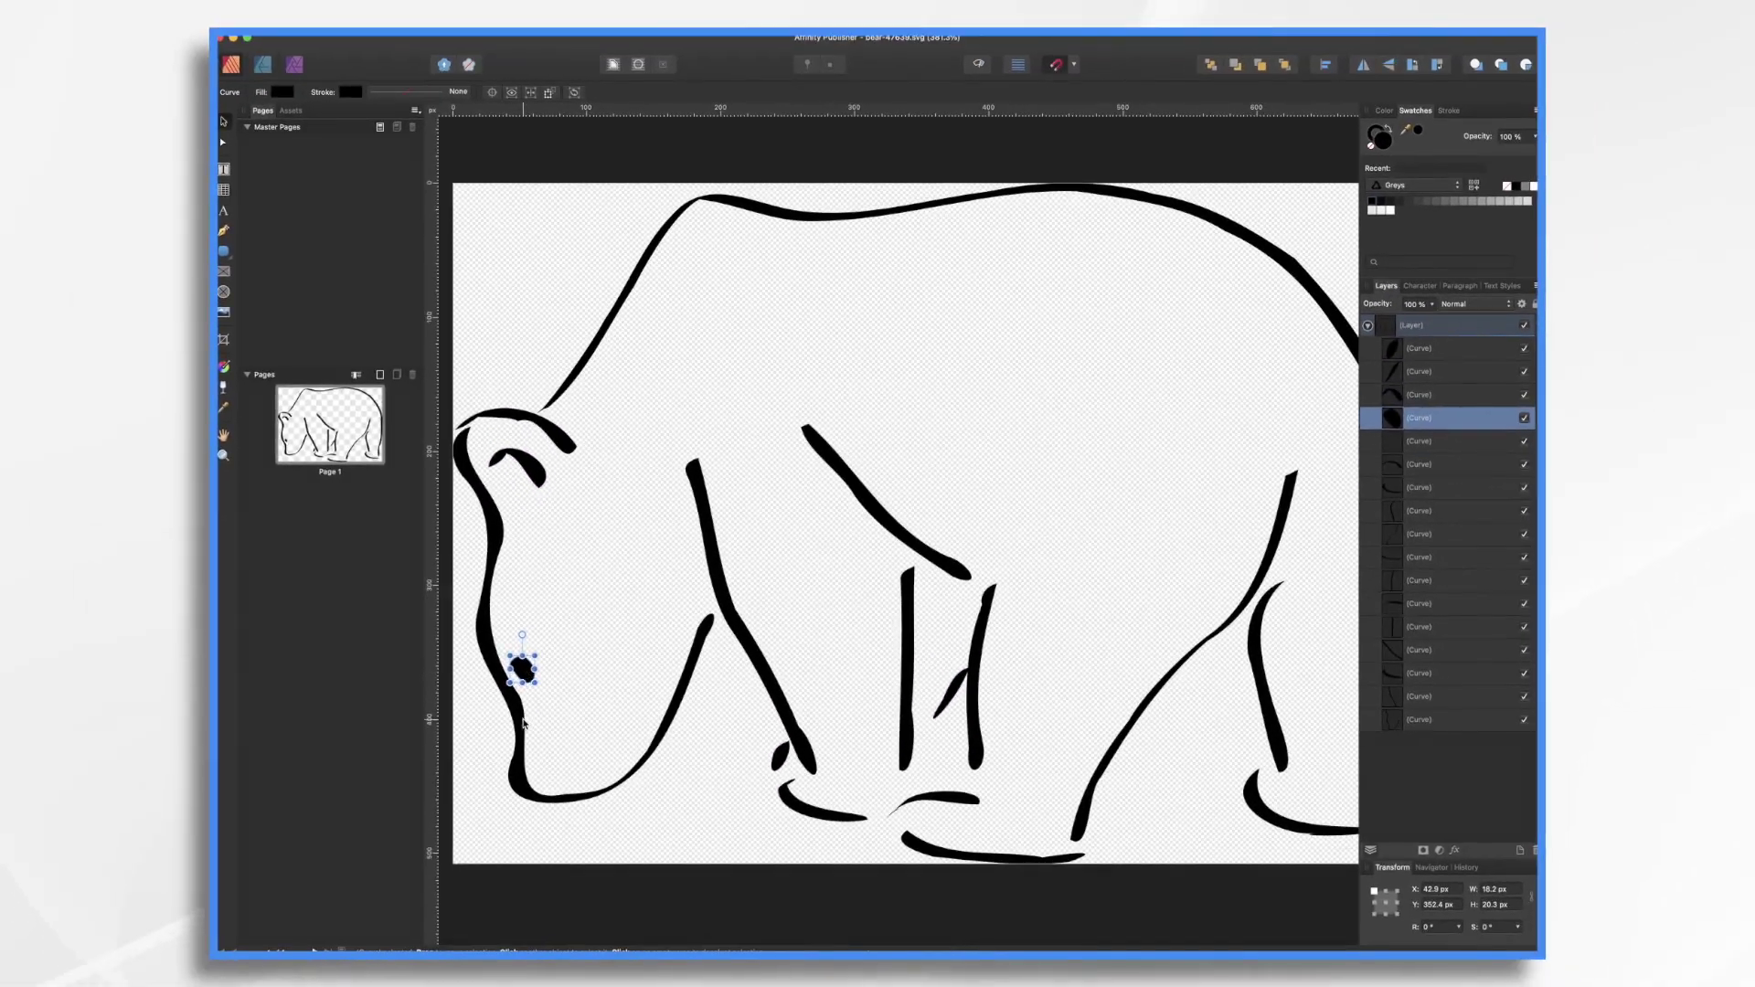
click(518, 725)
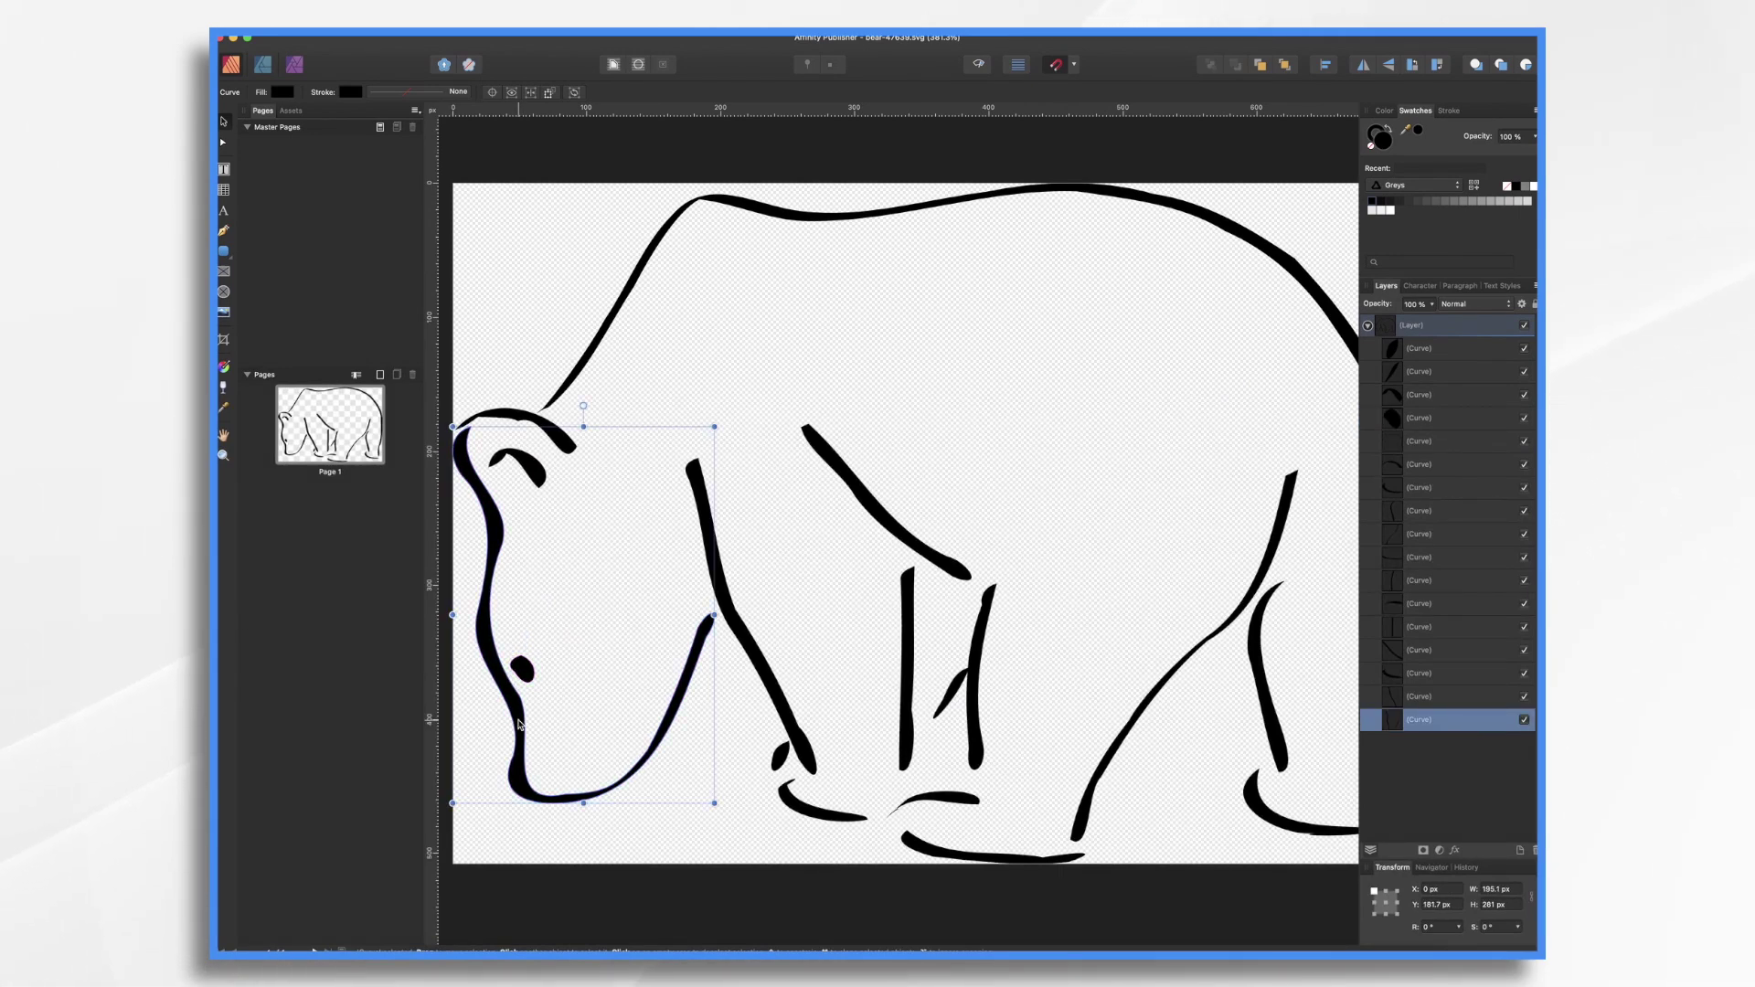
click(742, 207)
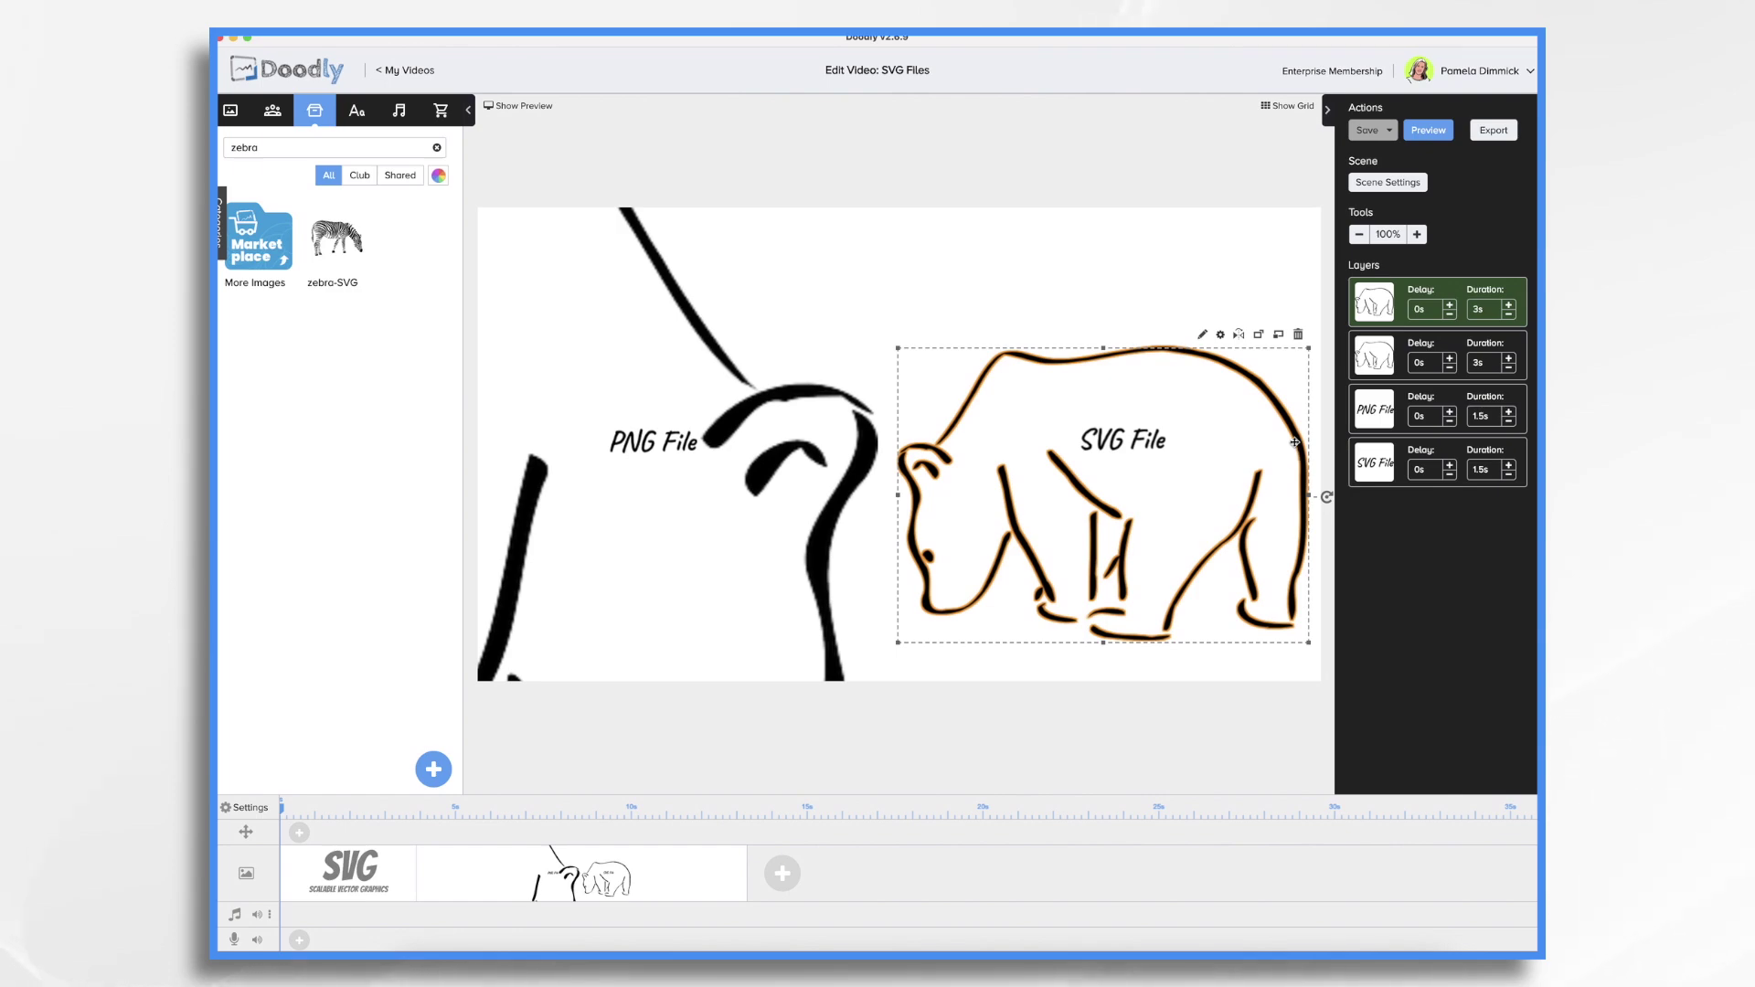
Open the SVG bear asset for editing in Doodly and replace its reveal paths with those imported from the SVG image
click(1203, 336)
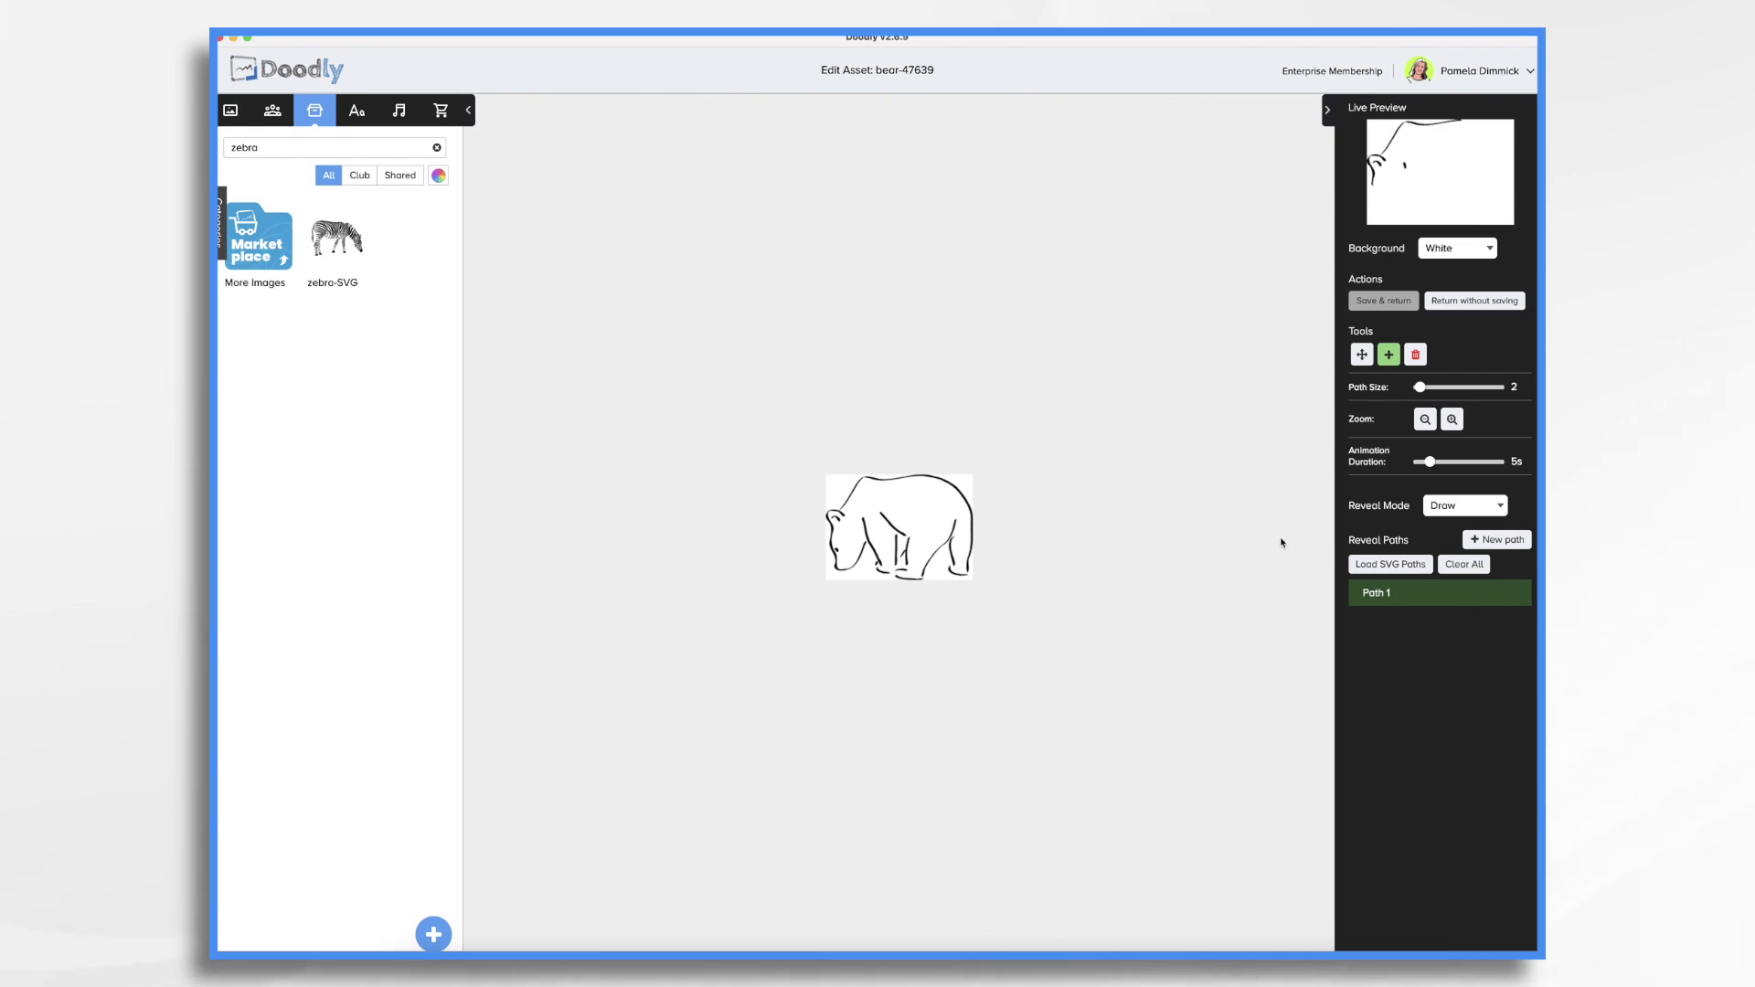
click(1365, 566)
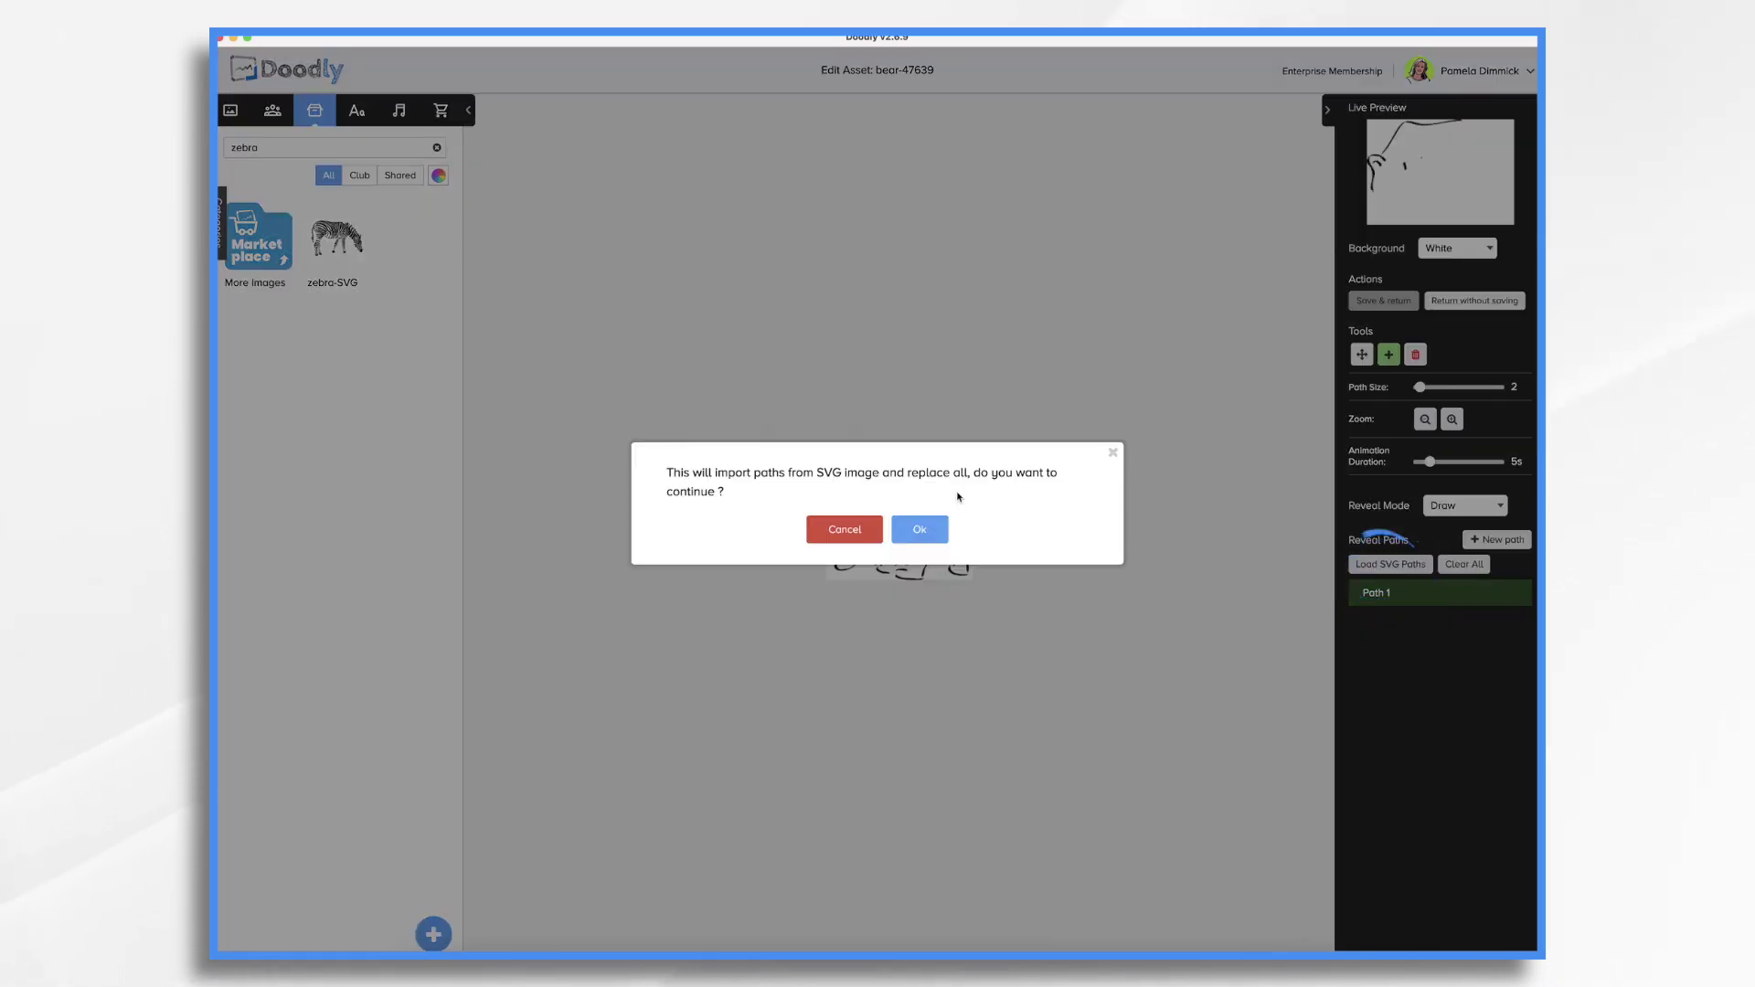
click(921, 530)
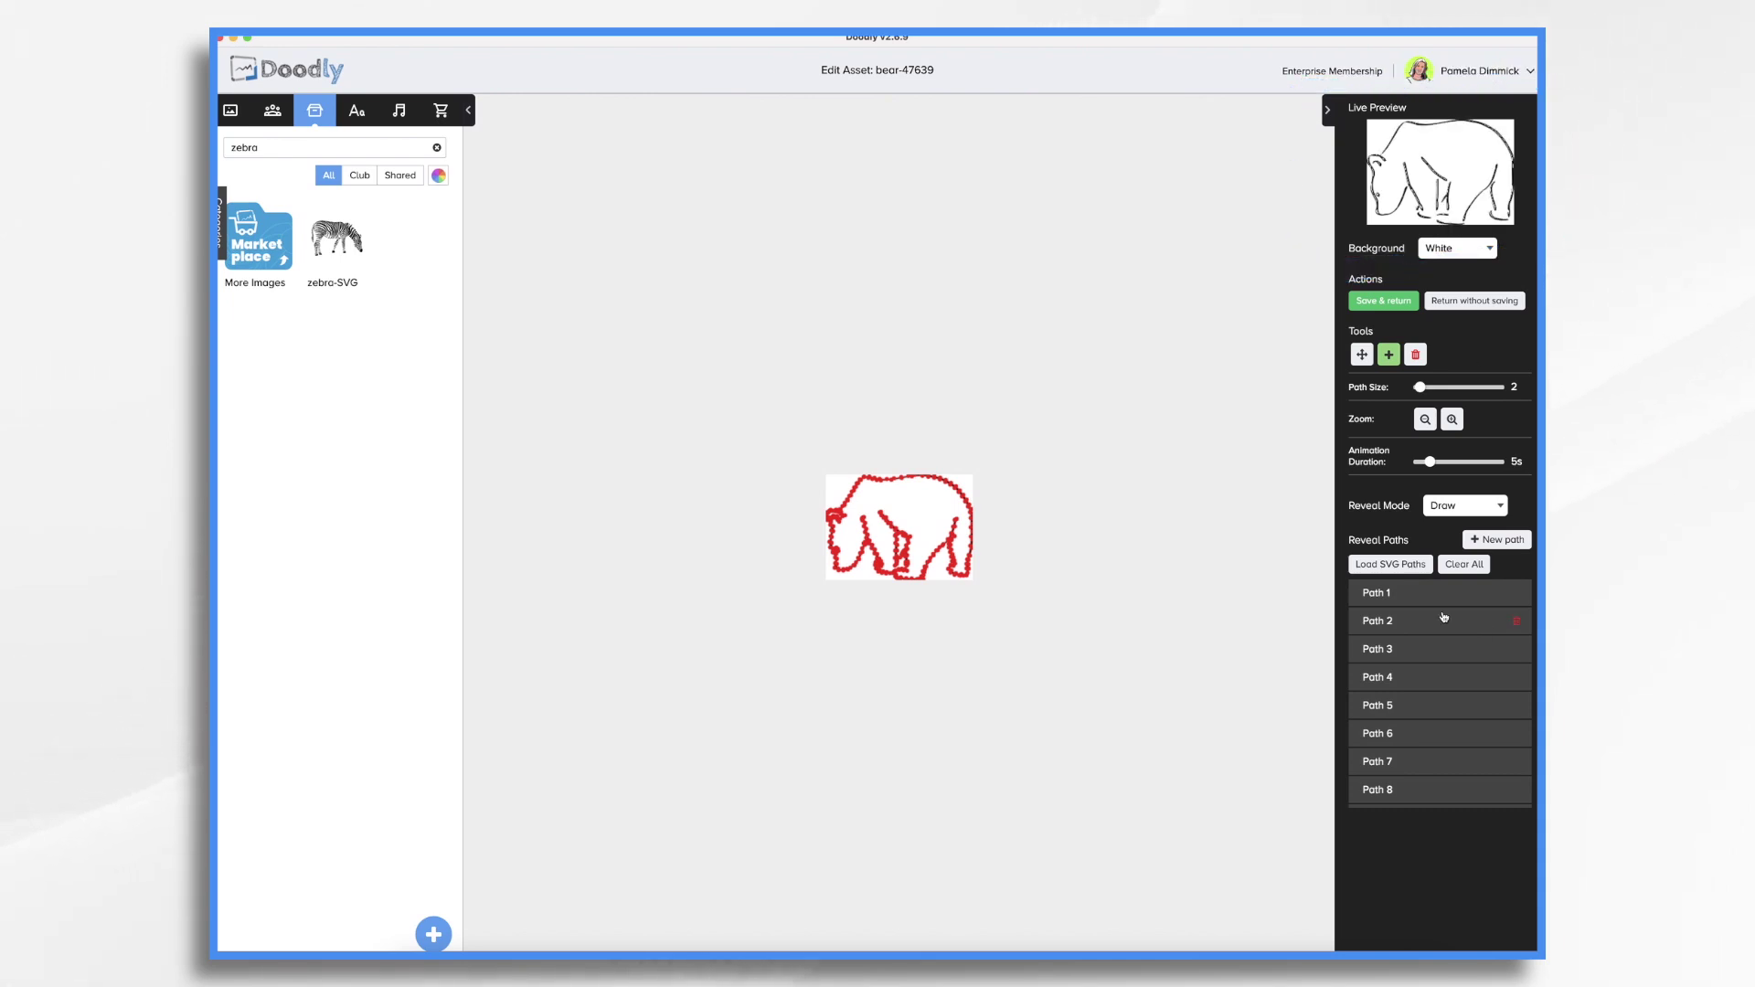
Examine the list of imported reveal paths and their points on the enlarged bear drawing
scroll(1435, 603, down, 5)
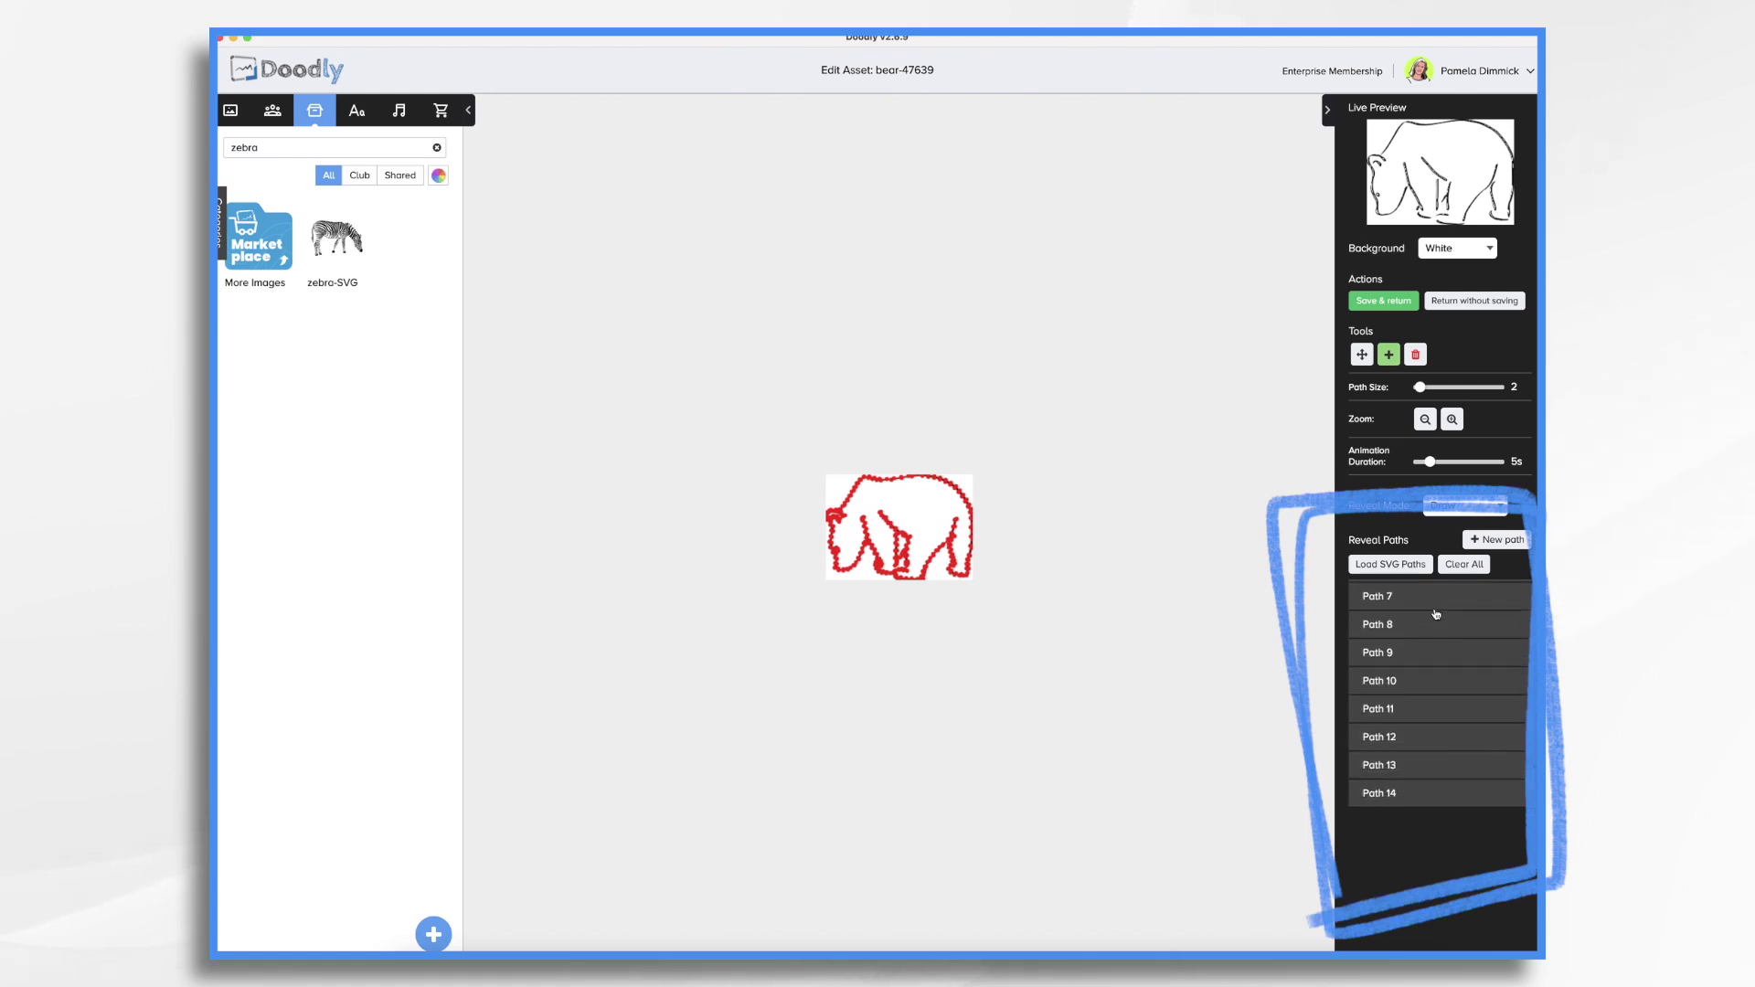
scroll(1436, 614, down, 2)
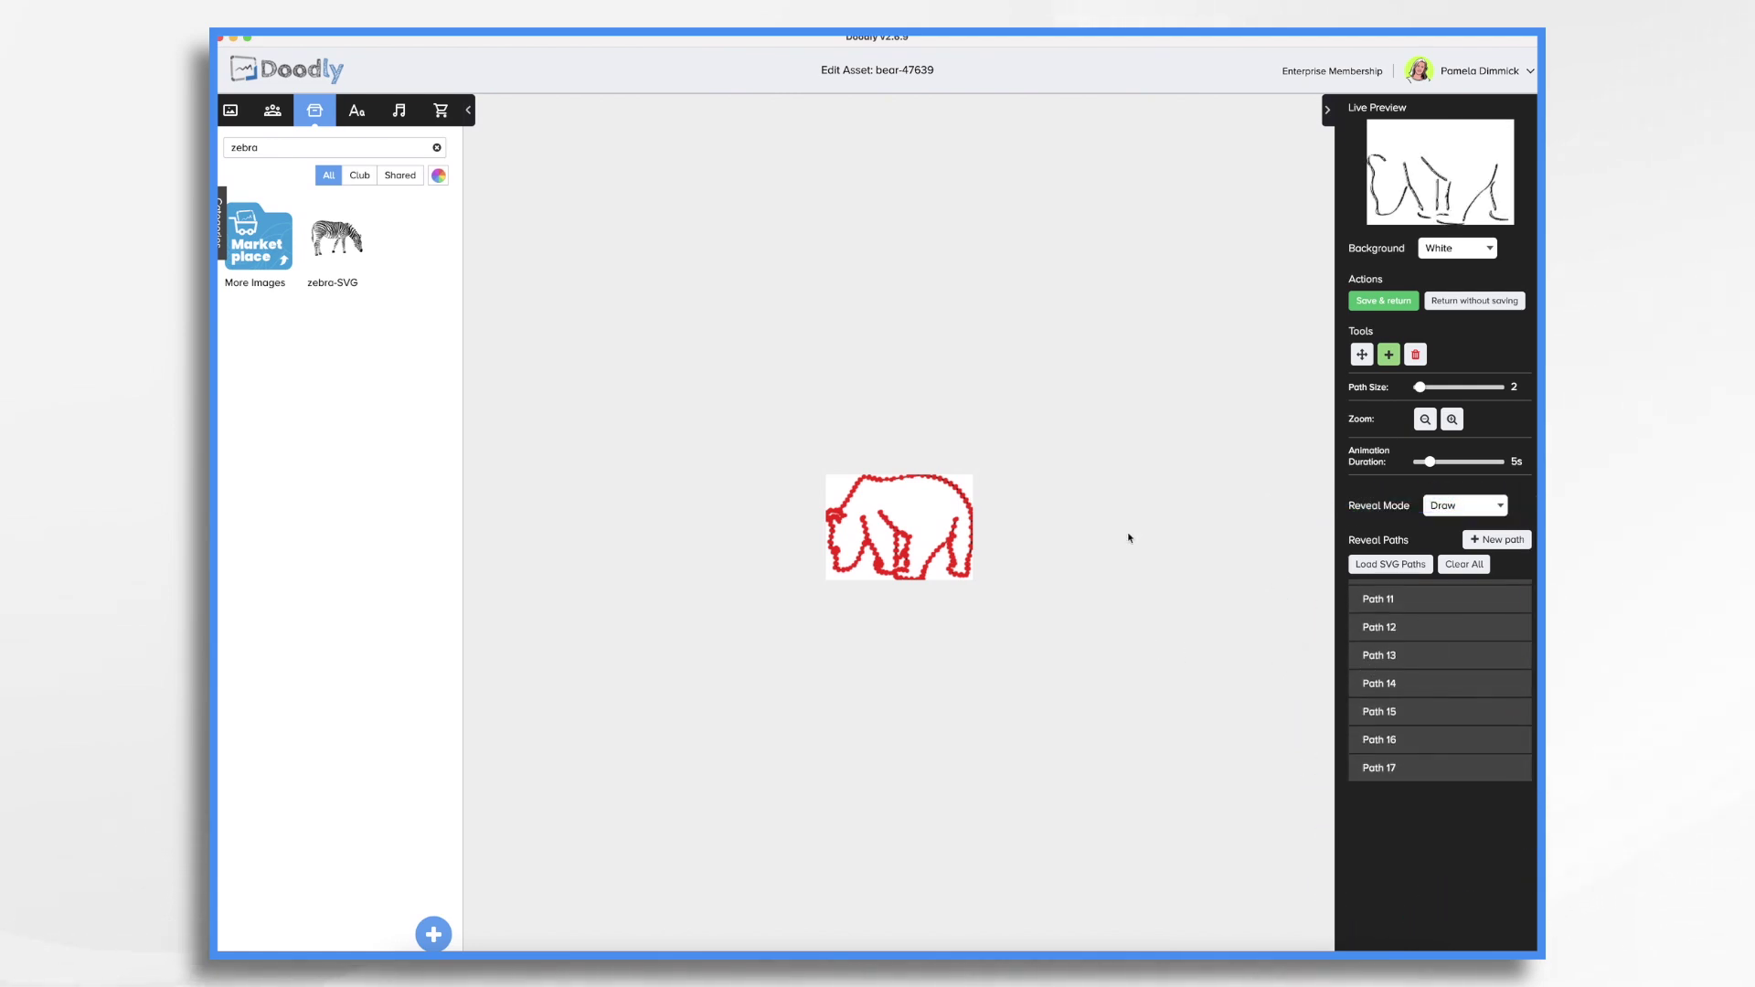
click(1453, 420)
click(1452, 420)
click(1452, 420)
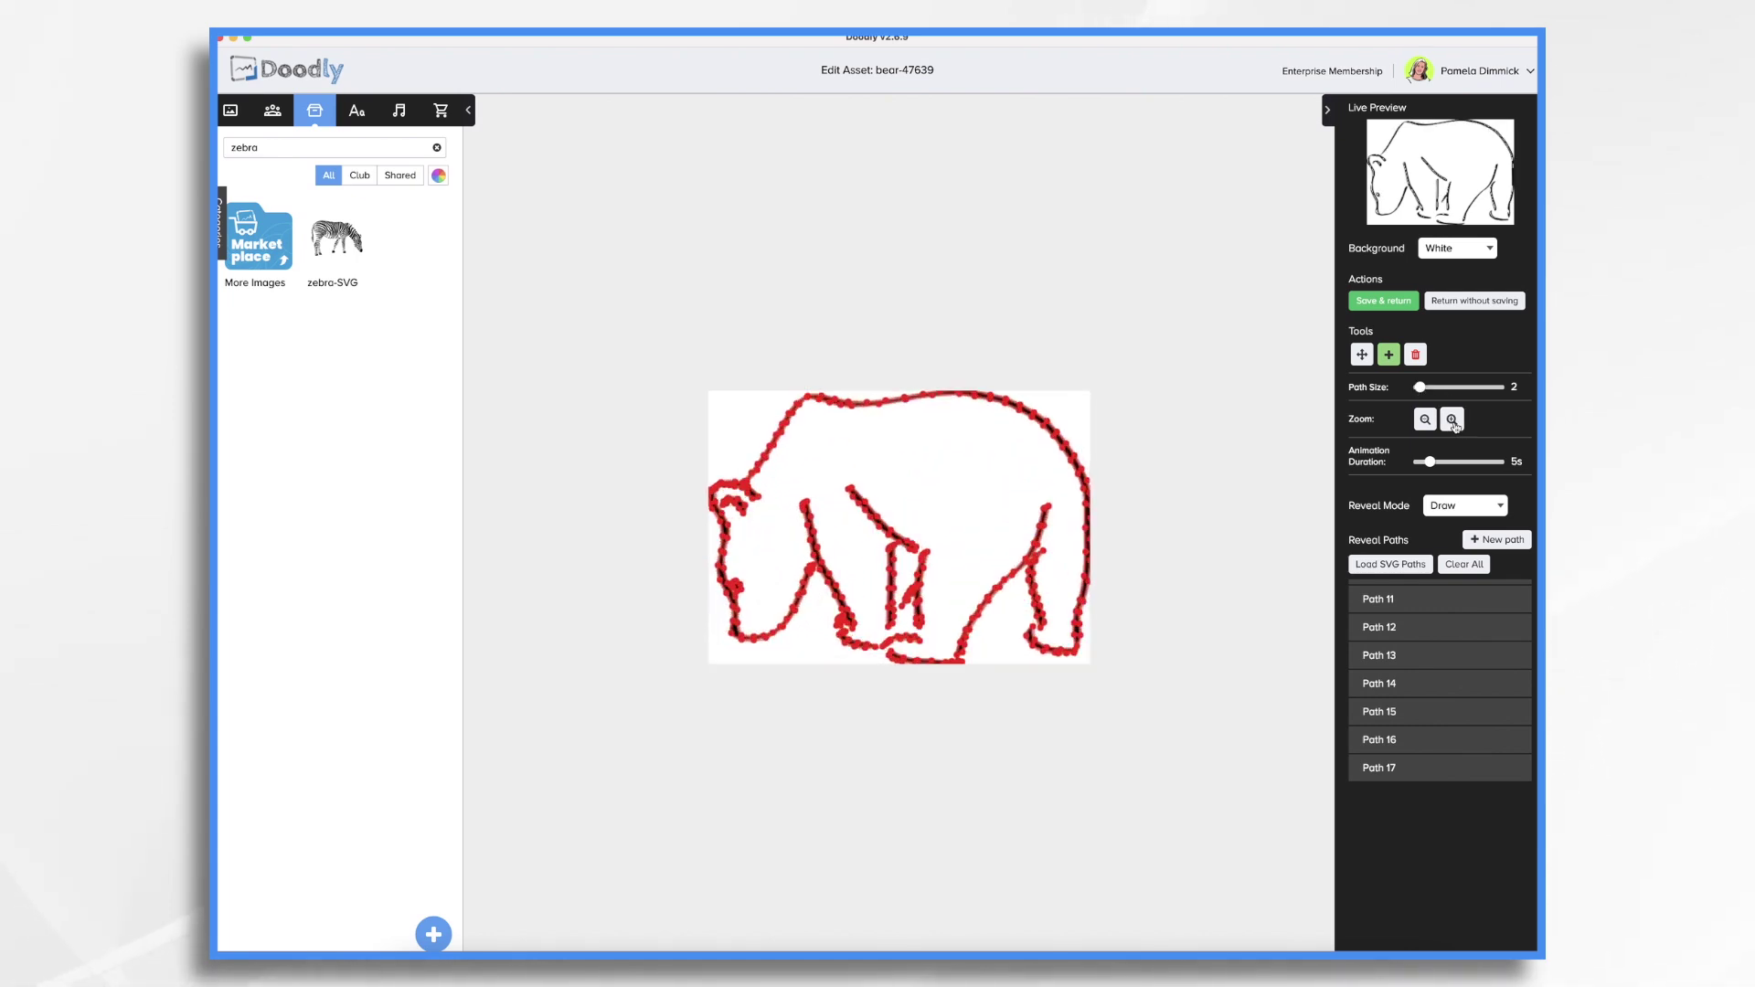
click(1453, 420)
click(1453, 420)
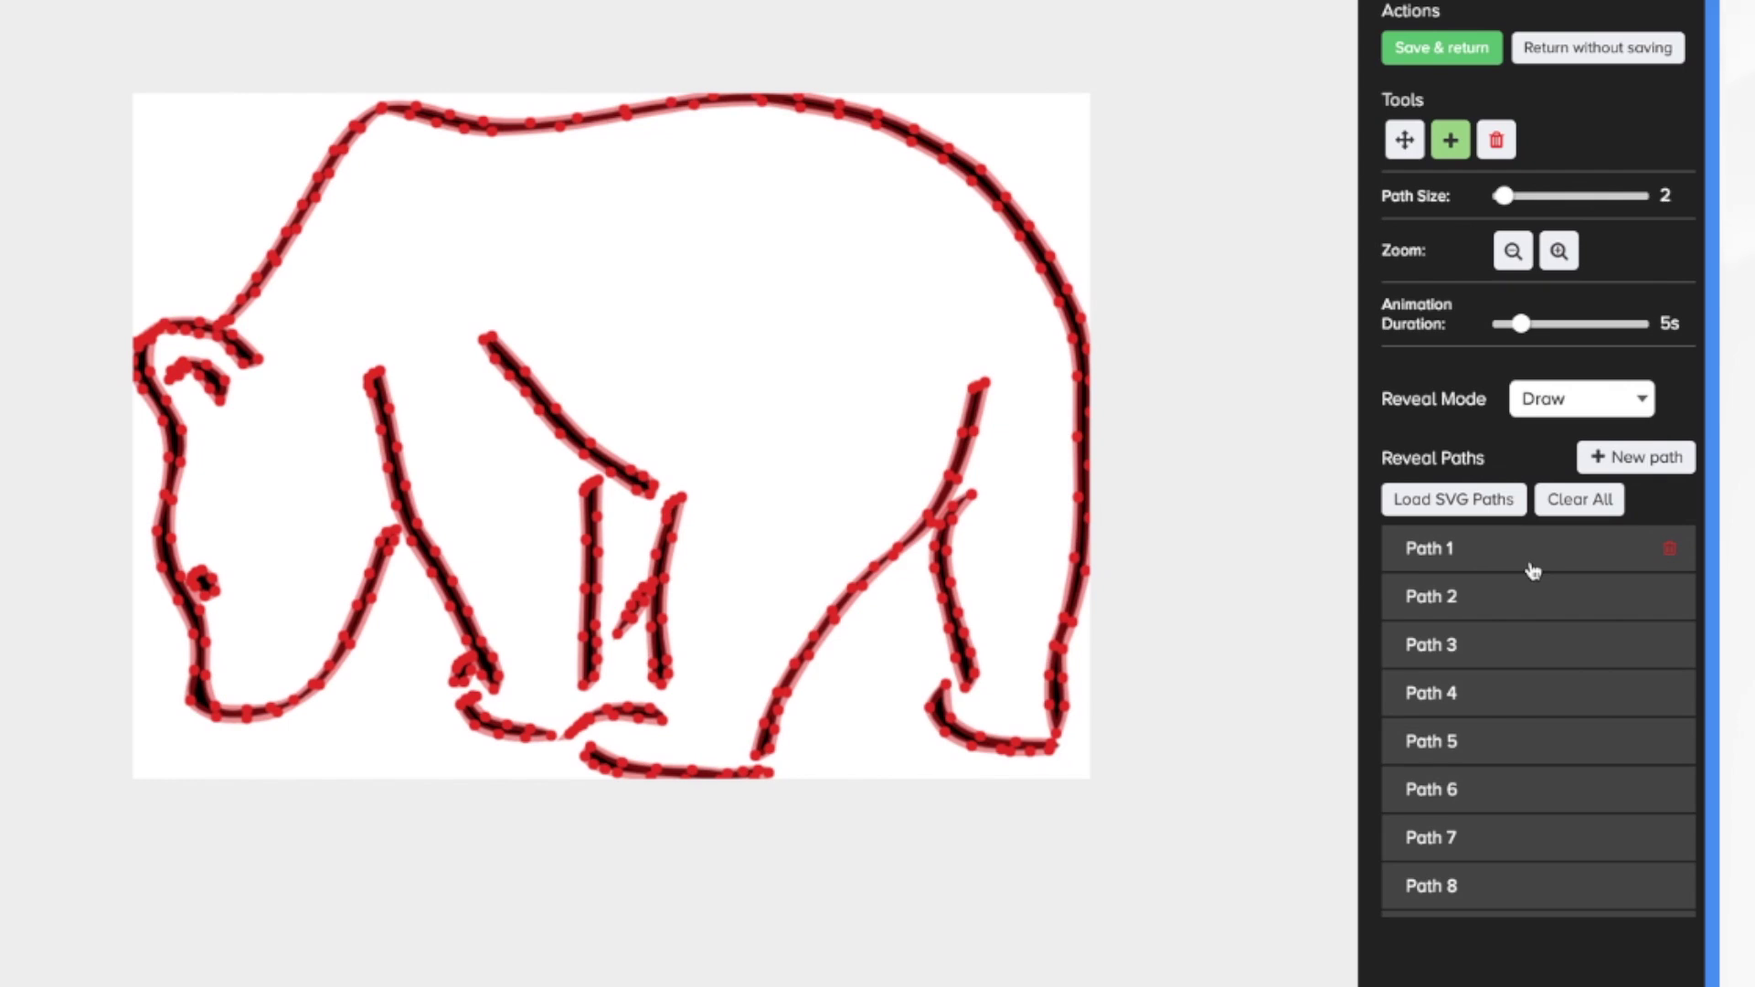
scroll(1533, 571, down, 5)
scroll(1533, 570, up, 5)
Set the path size of Path 1 and Path 2 to 4
click(1504, 553)
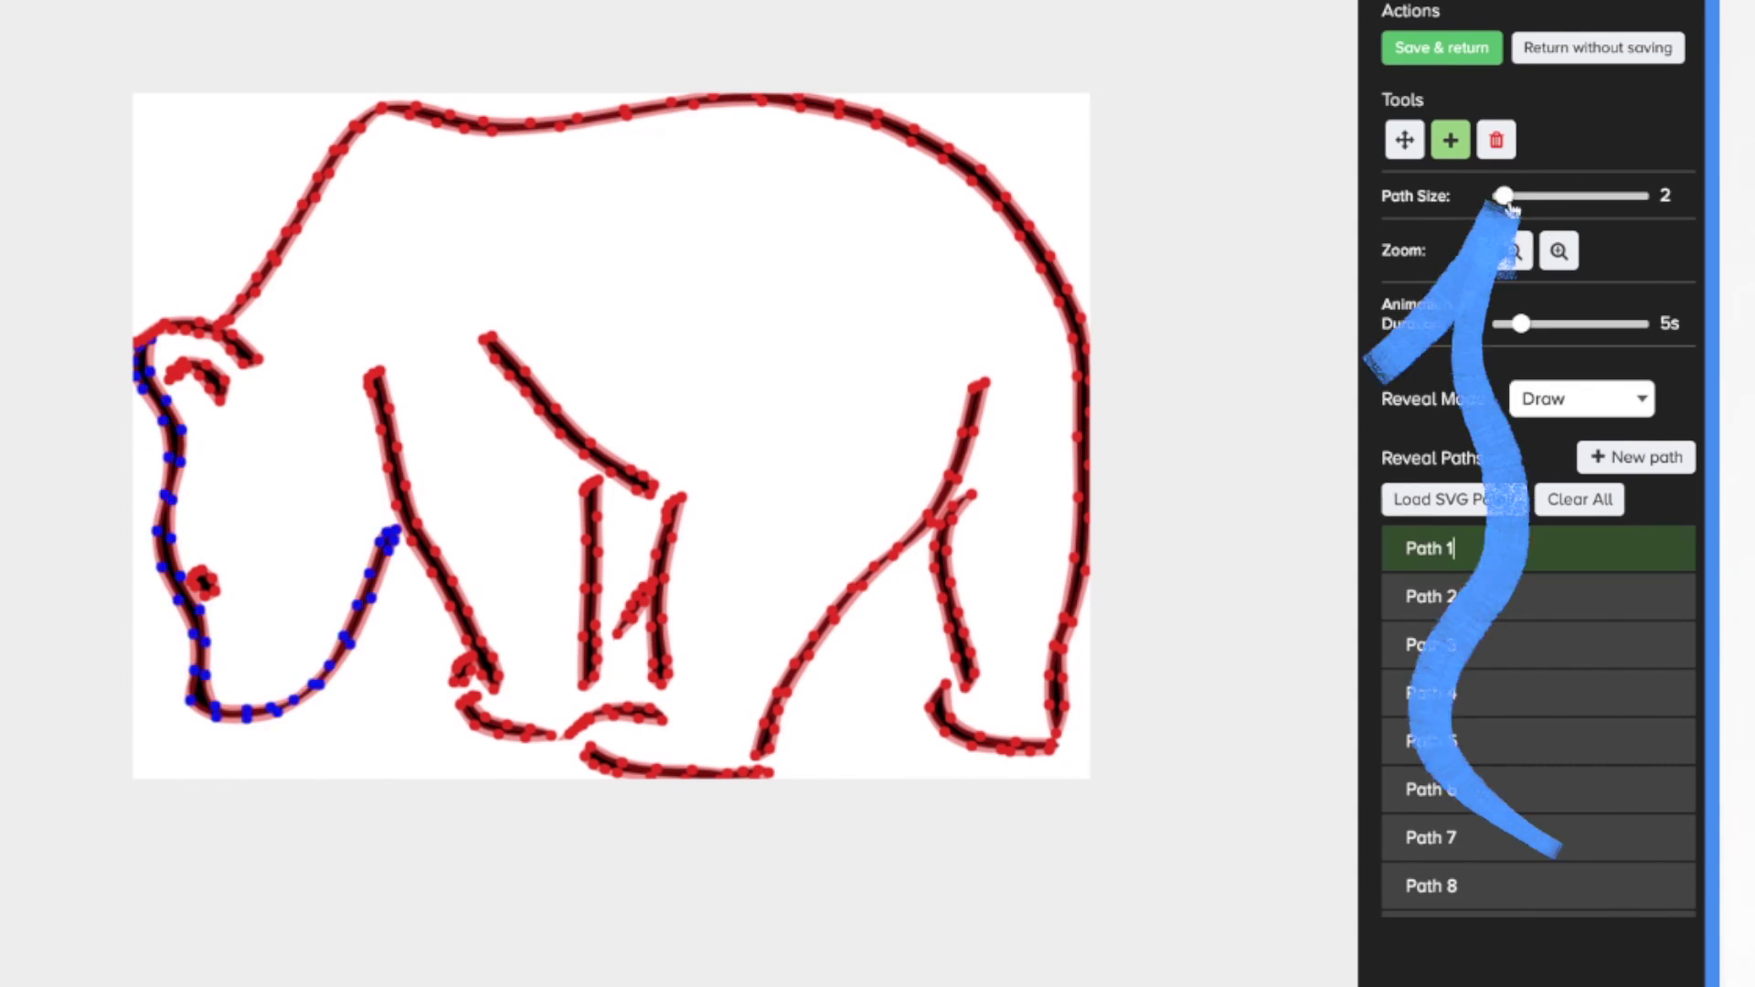
drag(1504, 196, 1507, 196)
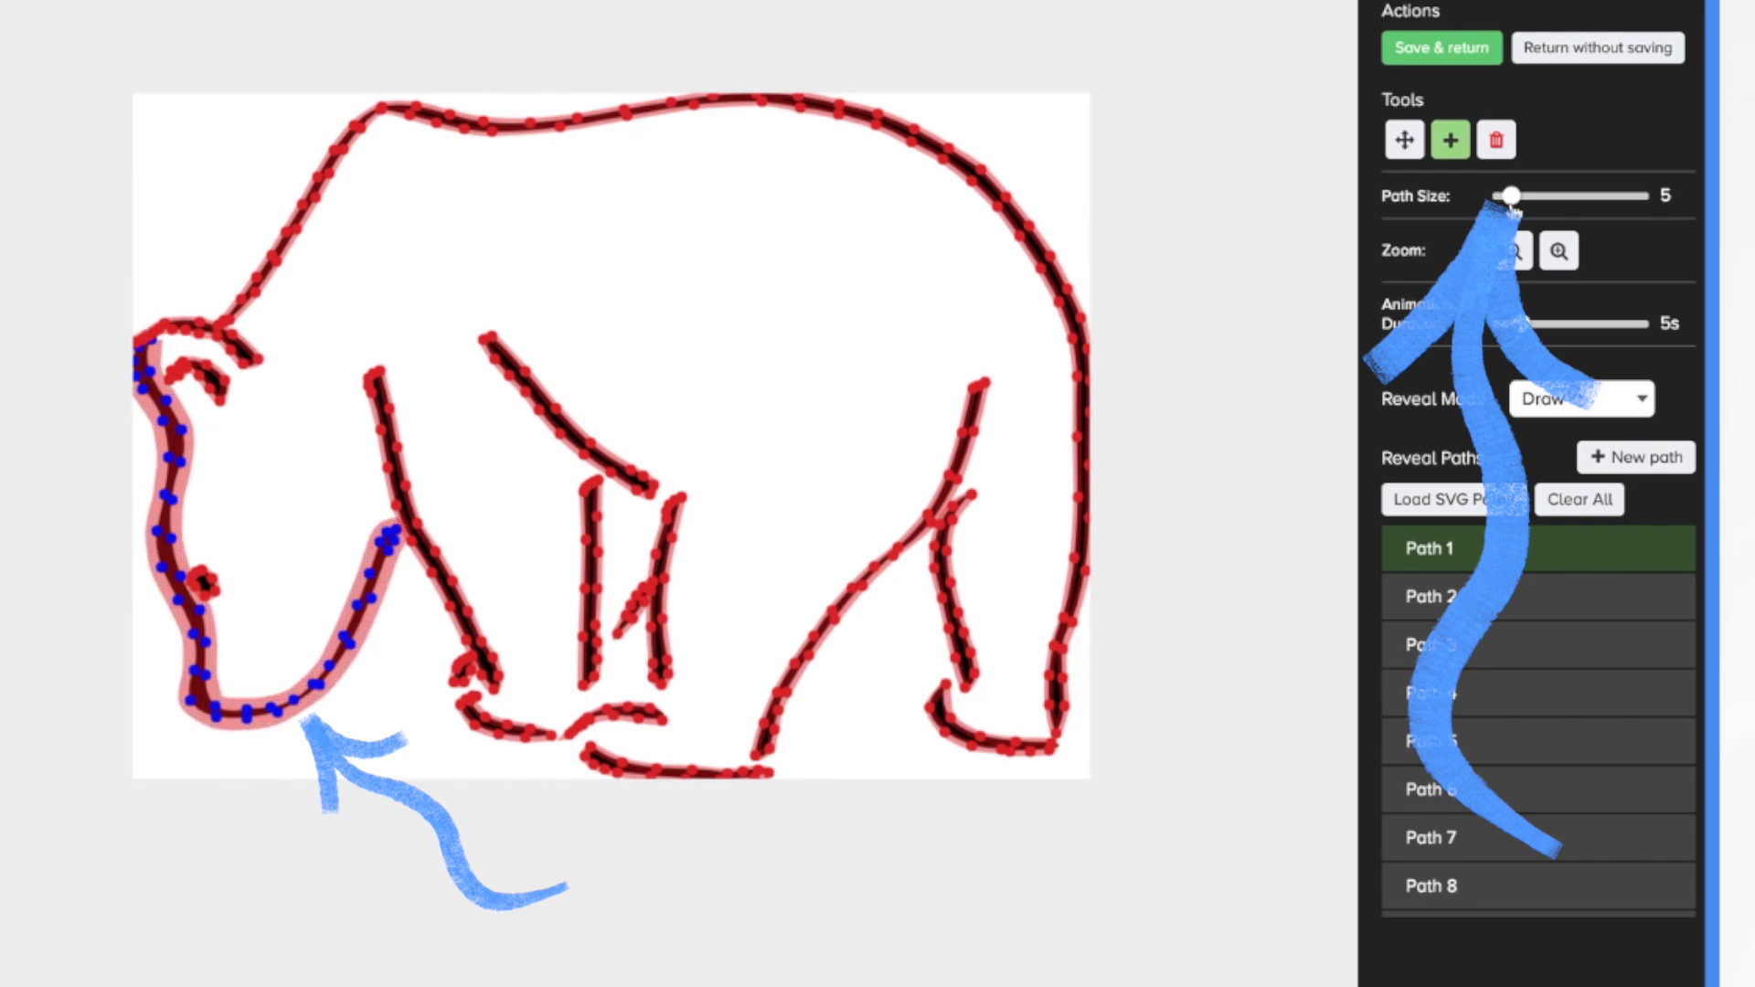
drag(1508, 197, 1512, 197)
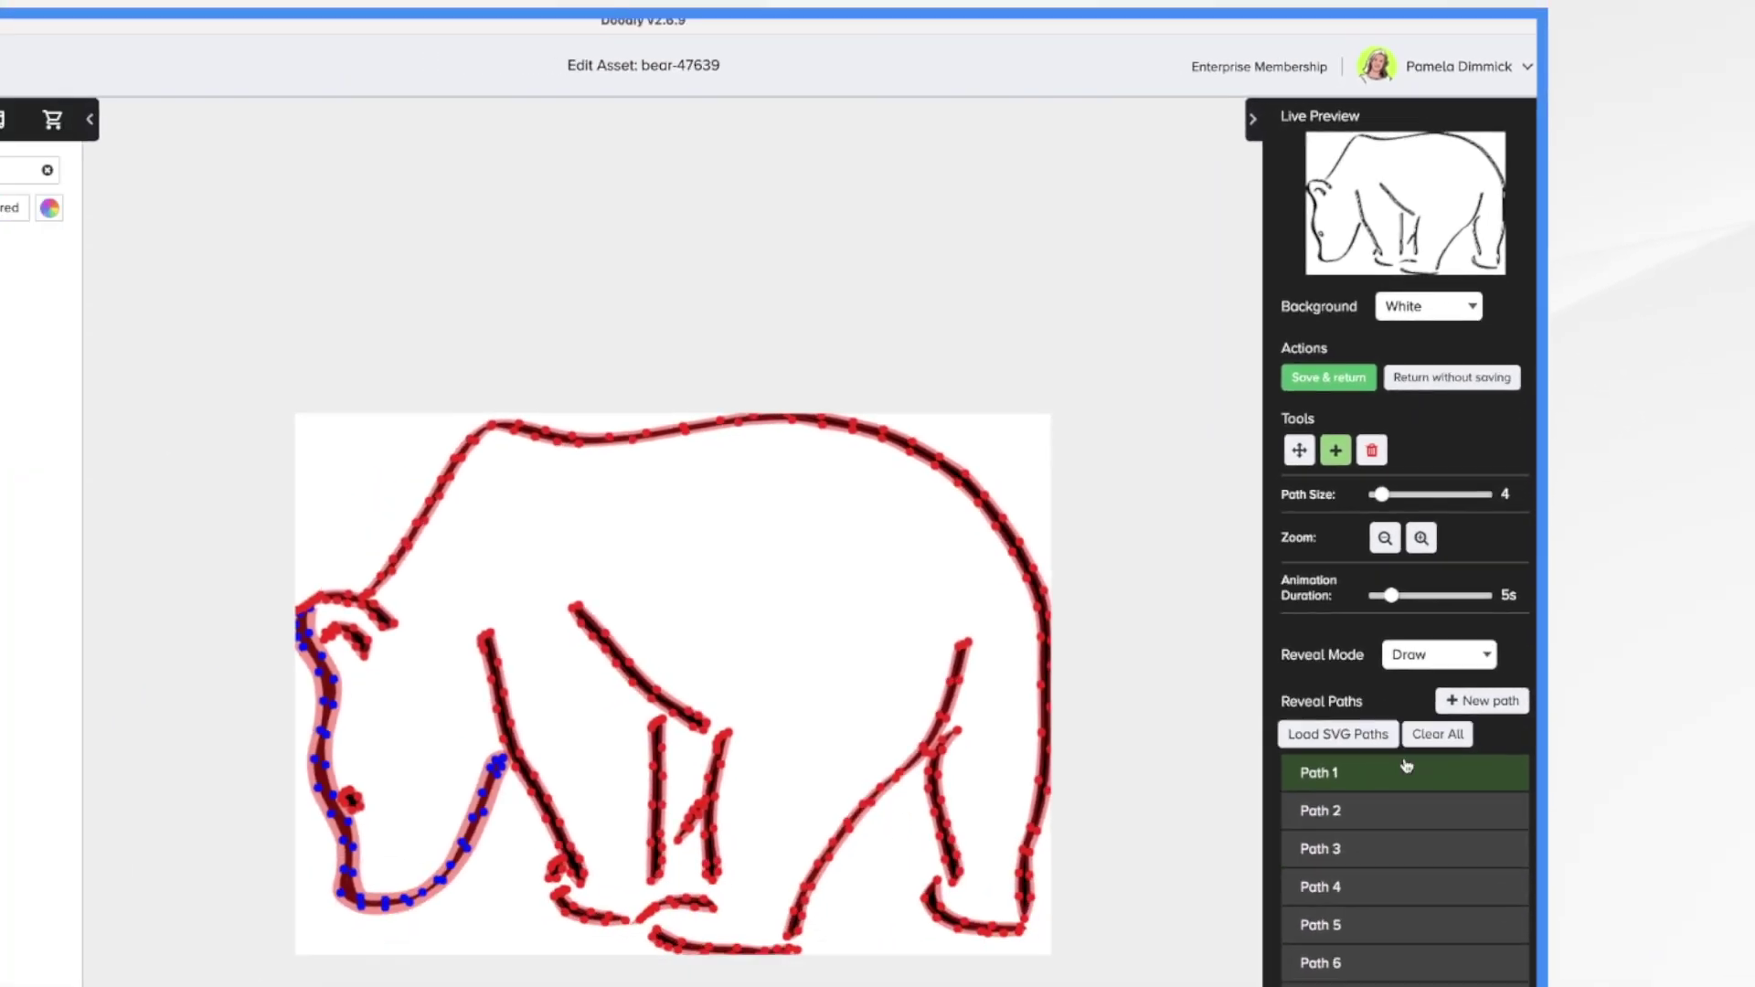
click(1454, 620)
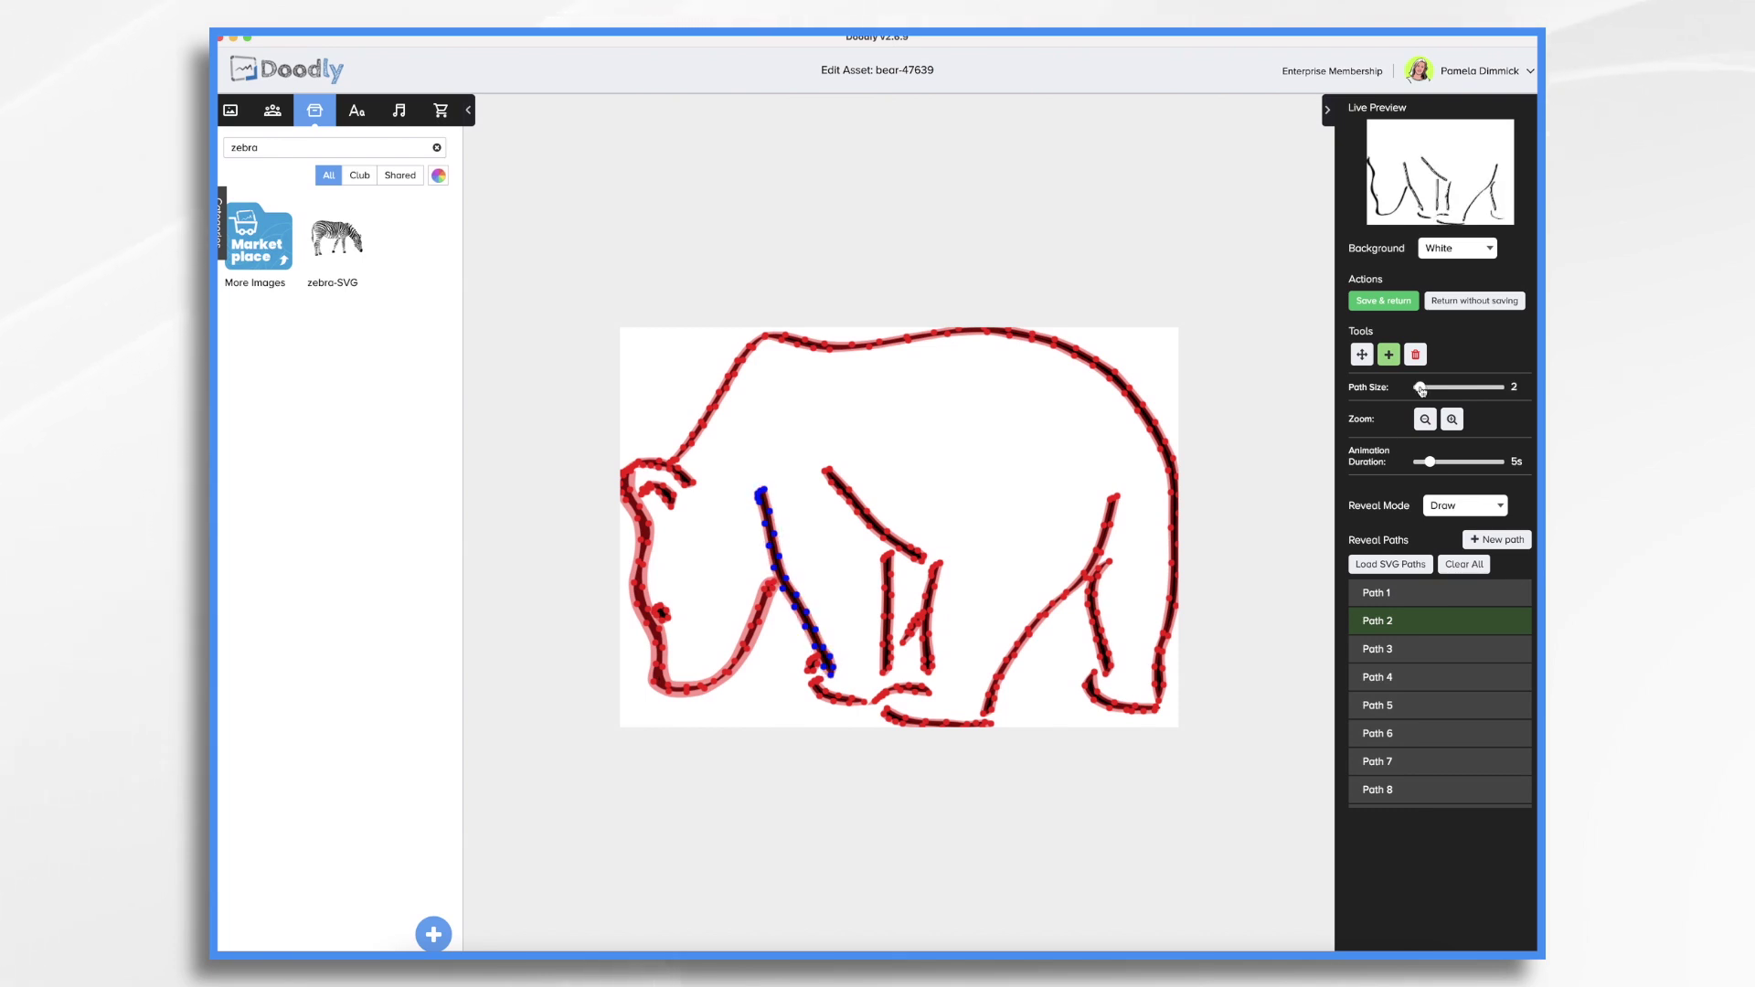
drag(1422, 389, 1423, 389)
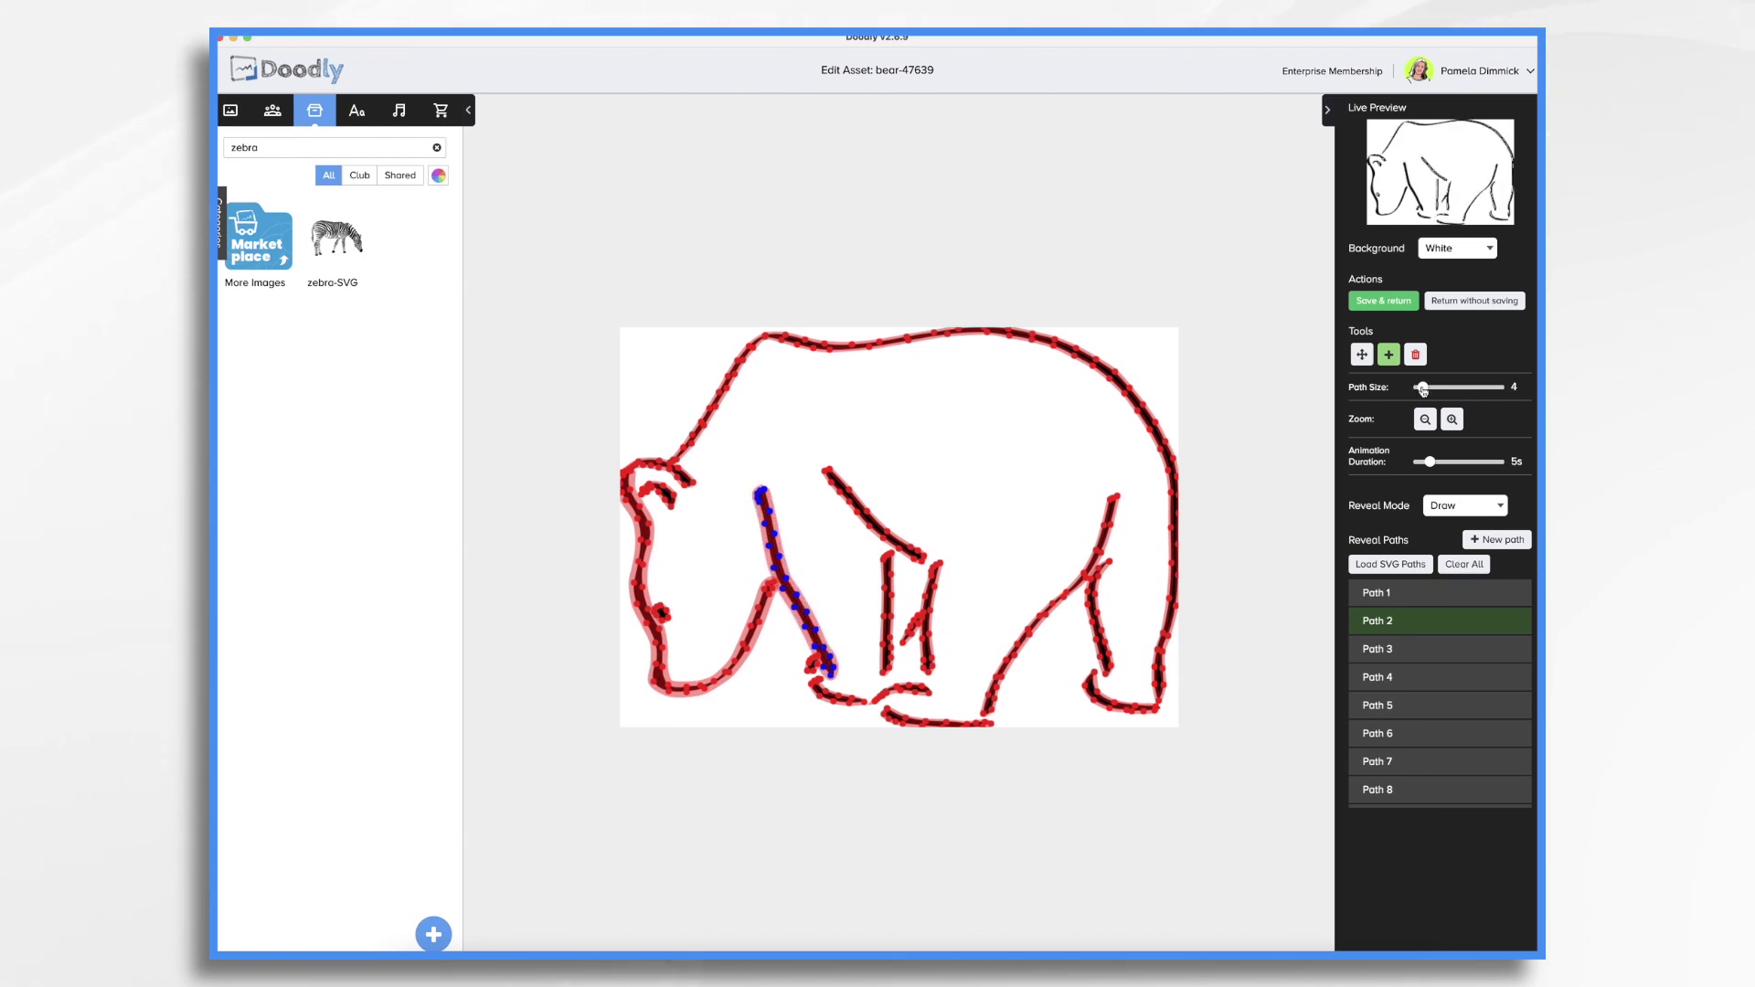
Increase the path size of the bear's Path 3 through Path 8 so each reveal path covers its drawn line
click(1423, 662)
click(1421, 677)
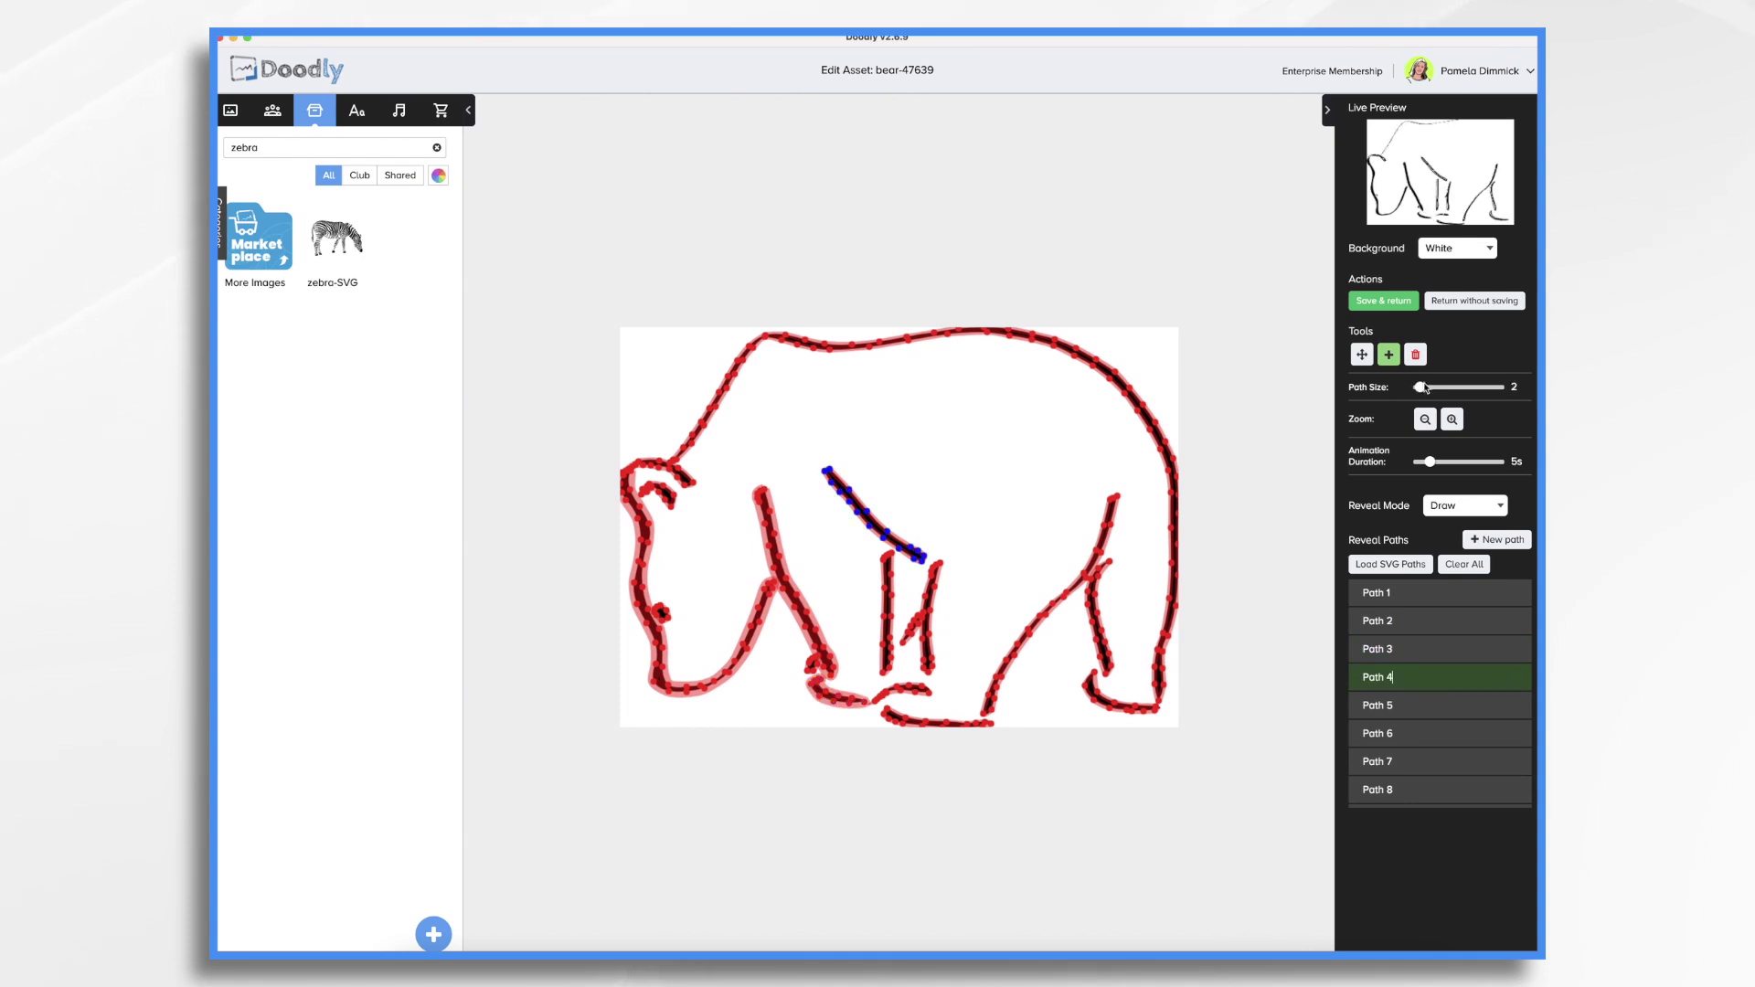
key(Down)
key(Down)
key(Down)
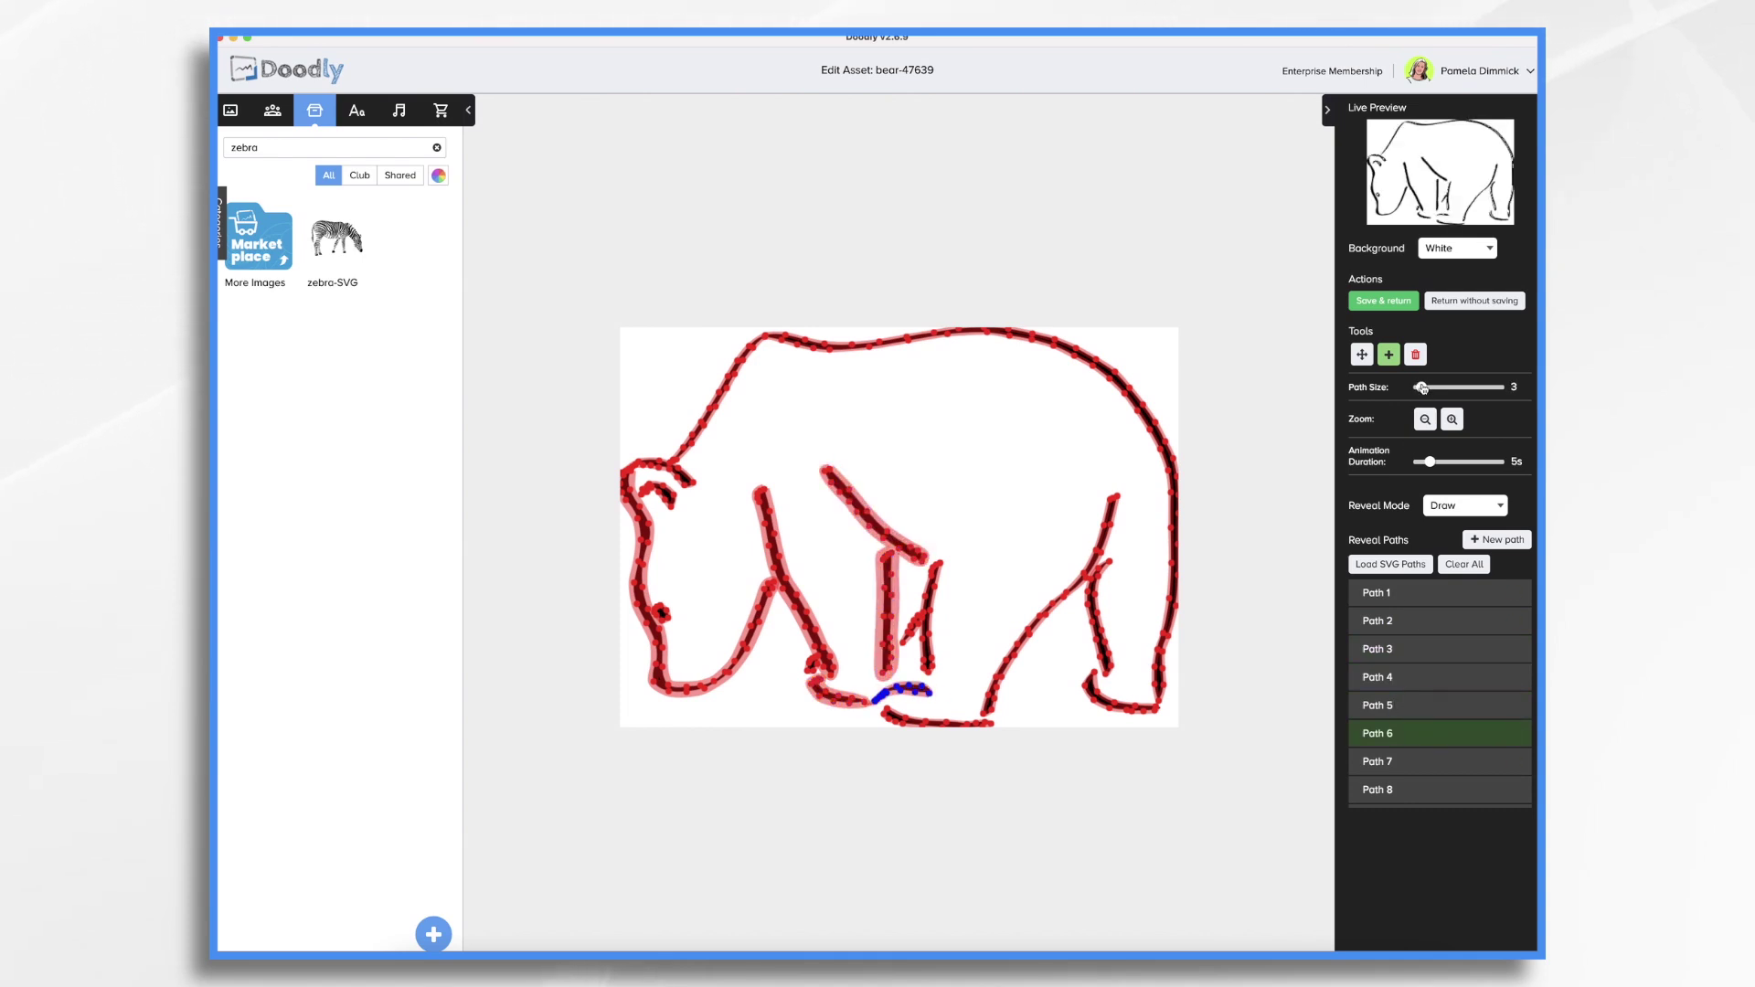
key(Down)
key(Down)
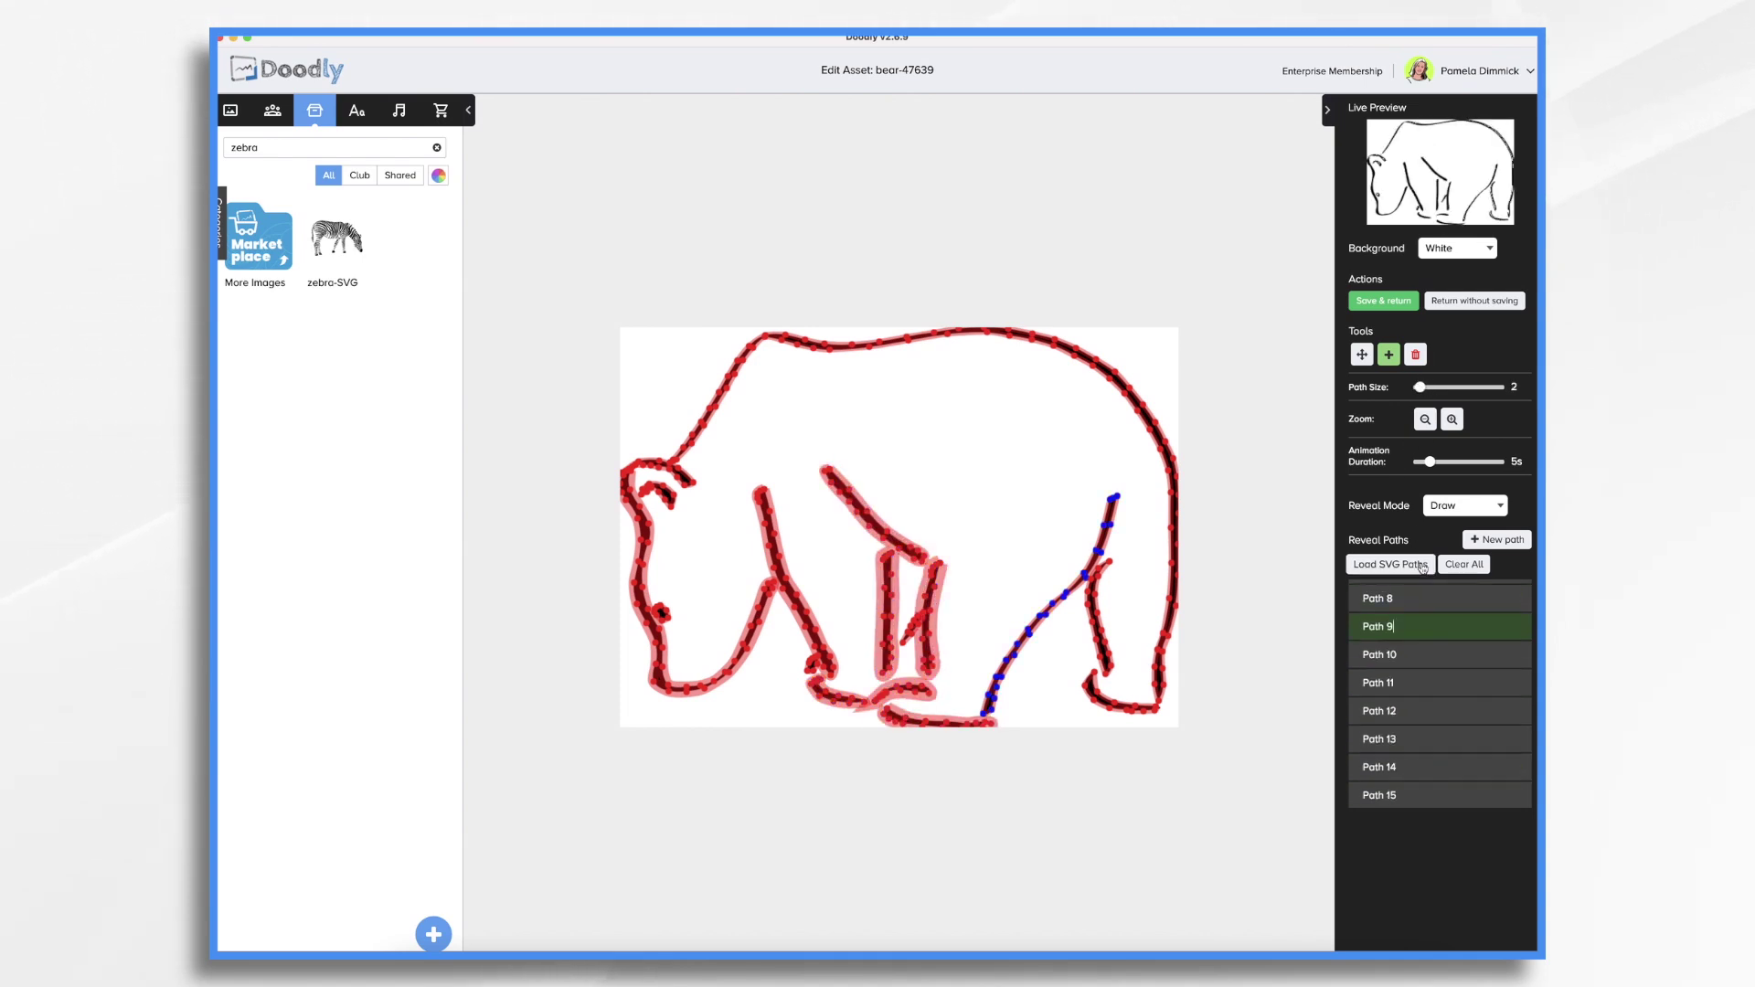
Increase the path size of the bear's Path 9 through Path 17, giving Path 17 a size of 7, and save the asset
click(1417, 657)
click(1422, 683)
click(1431, 711)
click(1437, 738)
click(1446, 770)
key(Down)
key(Down)
key(Down)
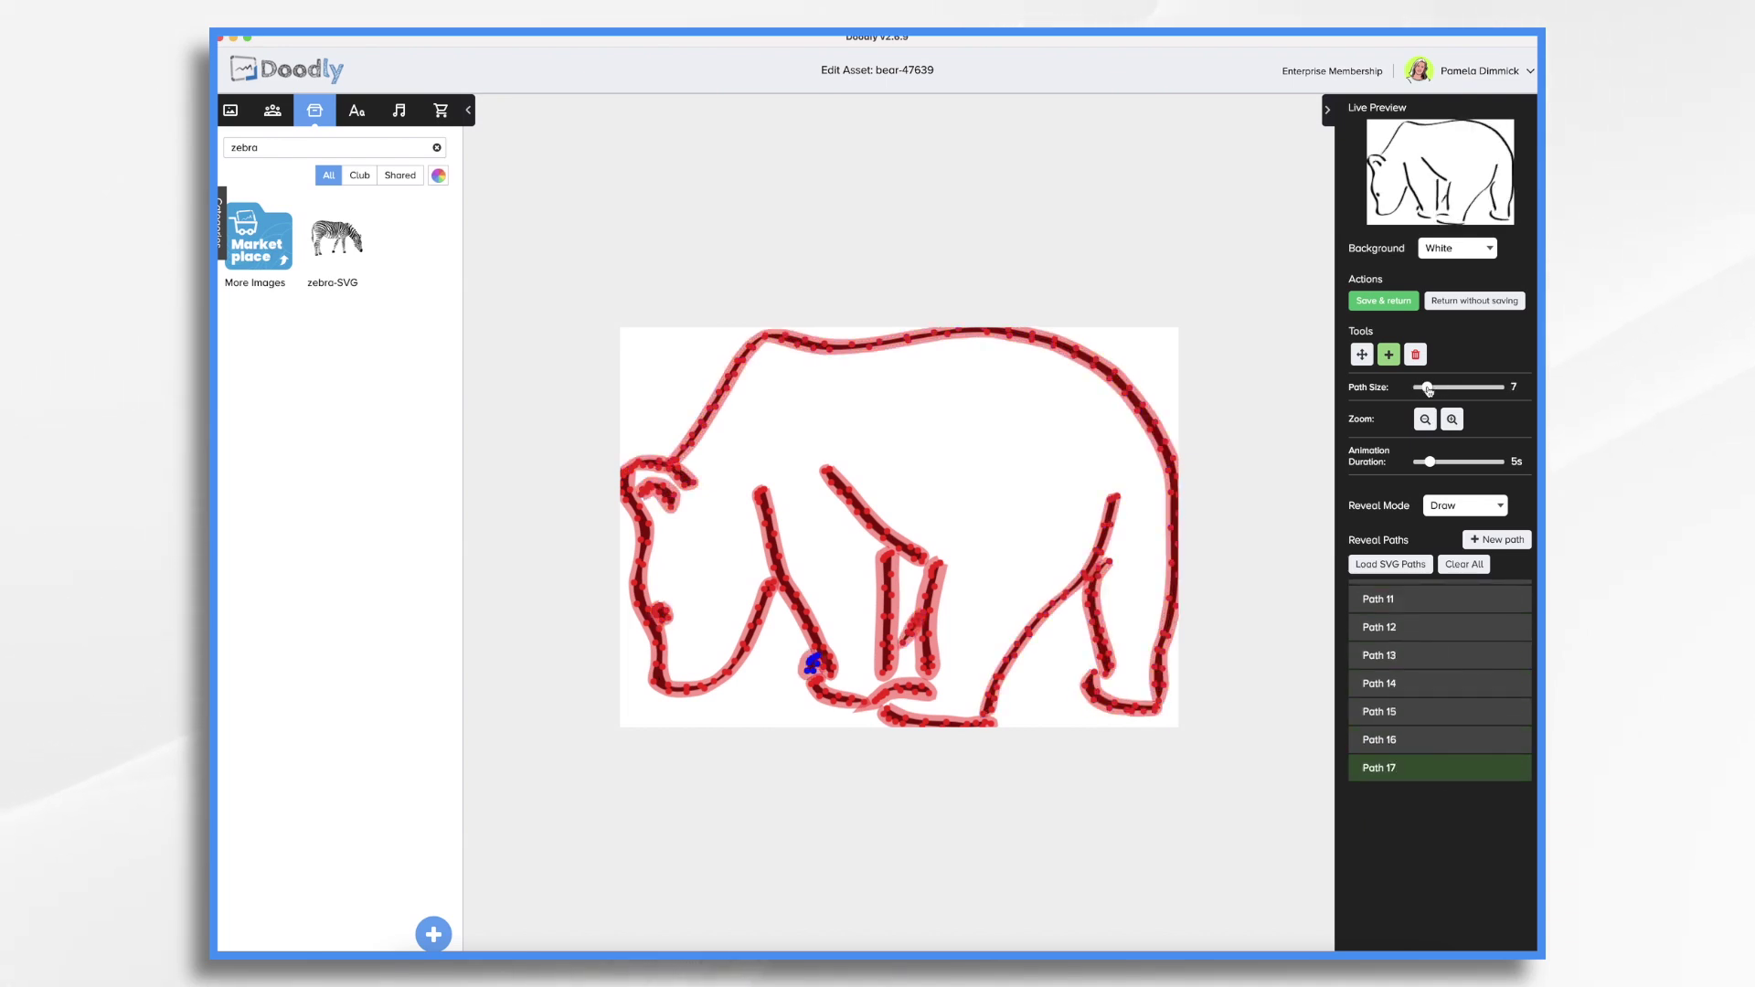
click(1390, 301)
Remove the PNG bear and the PNG File label from the scene, and preview the scene with the remaining SVG bear
drag(768, 264, 759, 584)
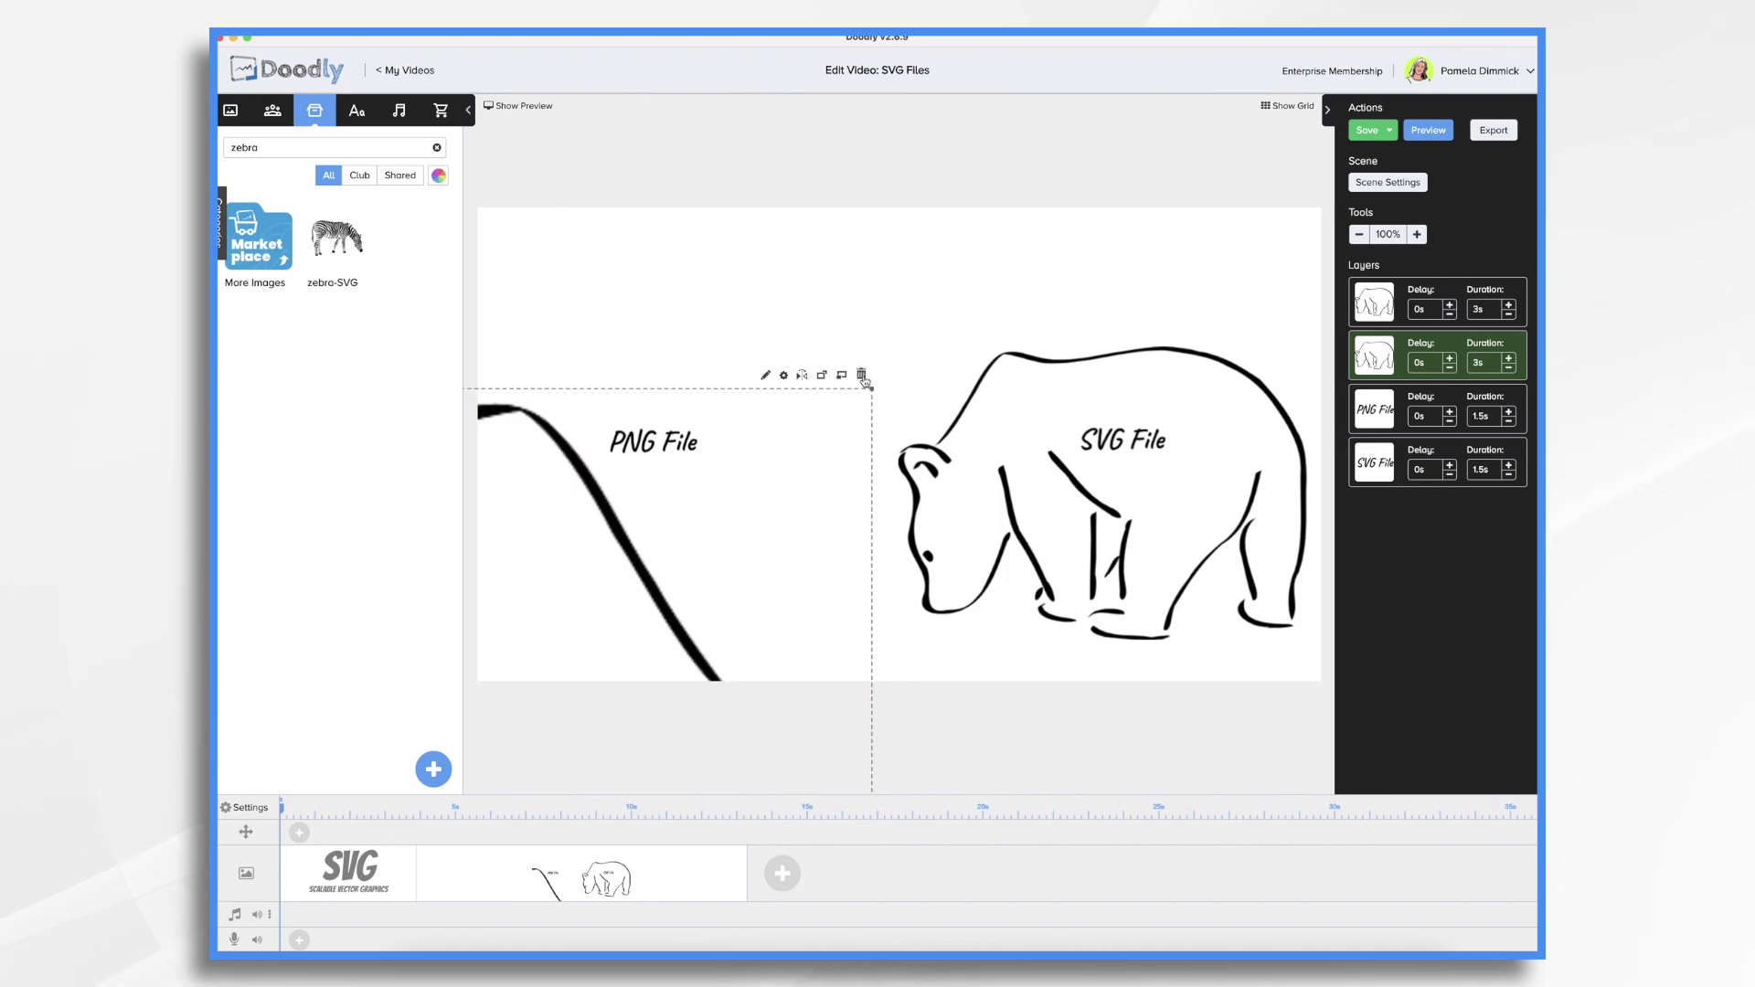
click(862, 376)
click(914, 539)
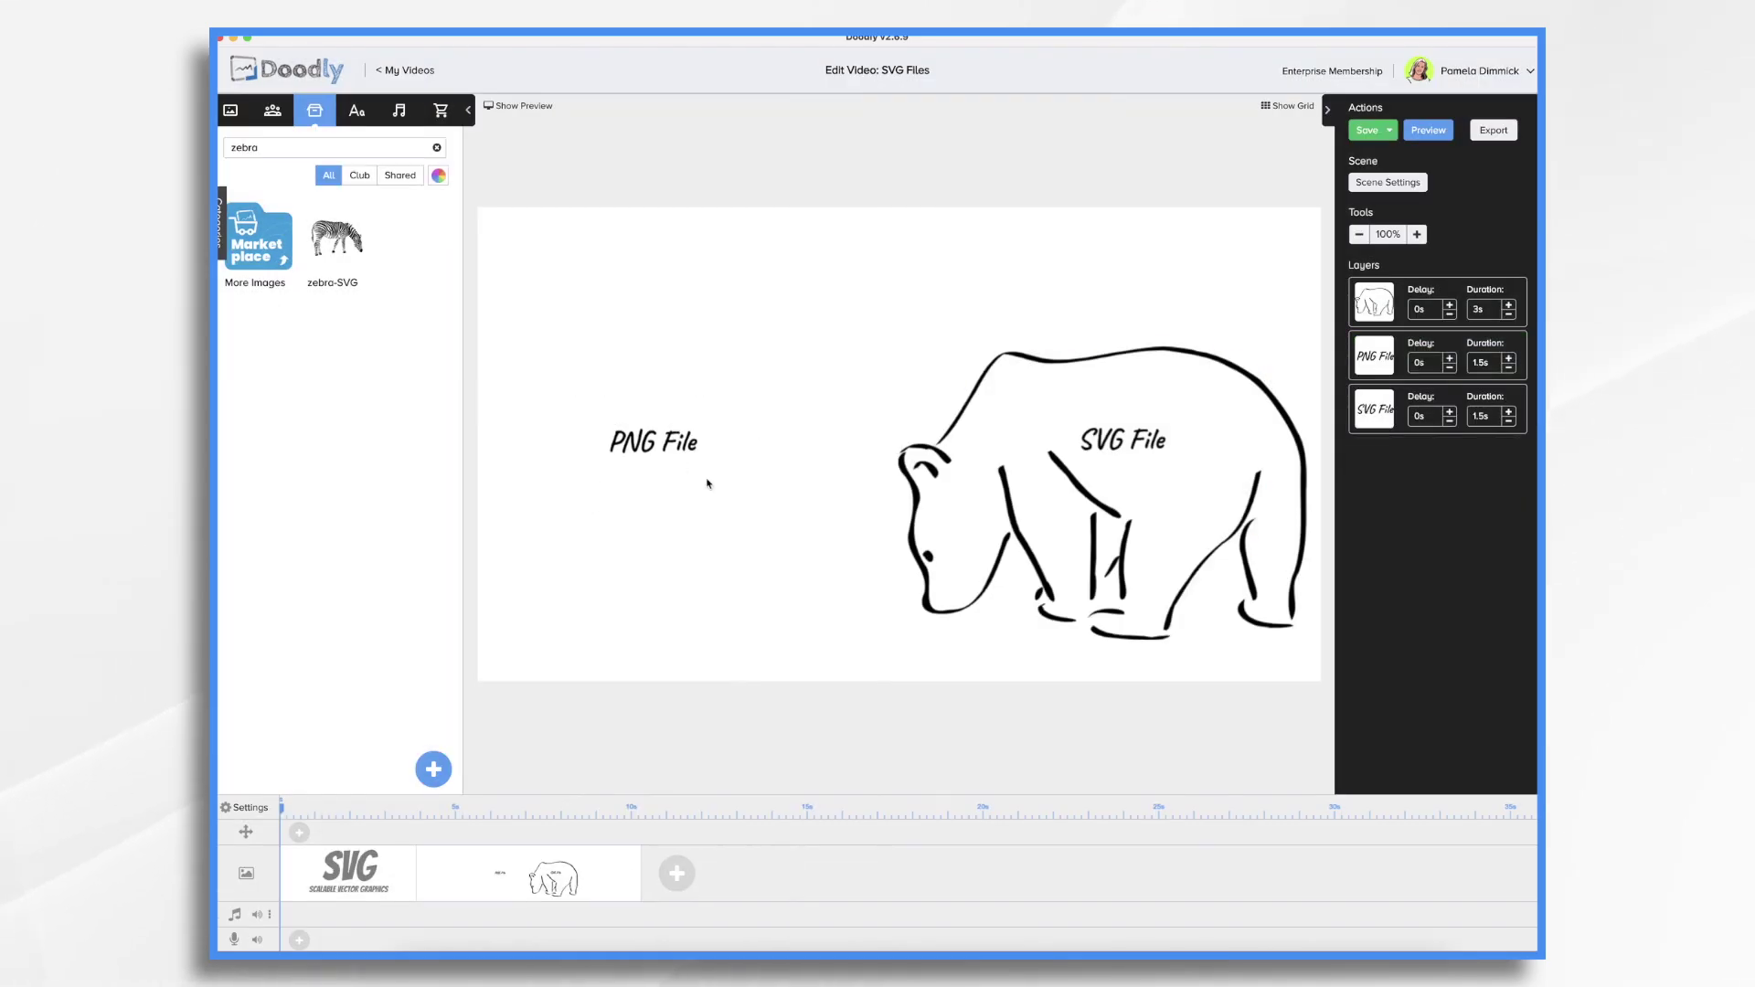
click(677, 442)
click(688, 411)
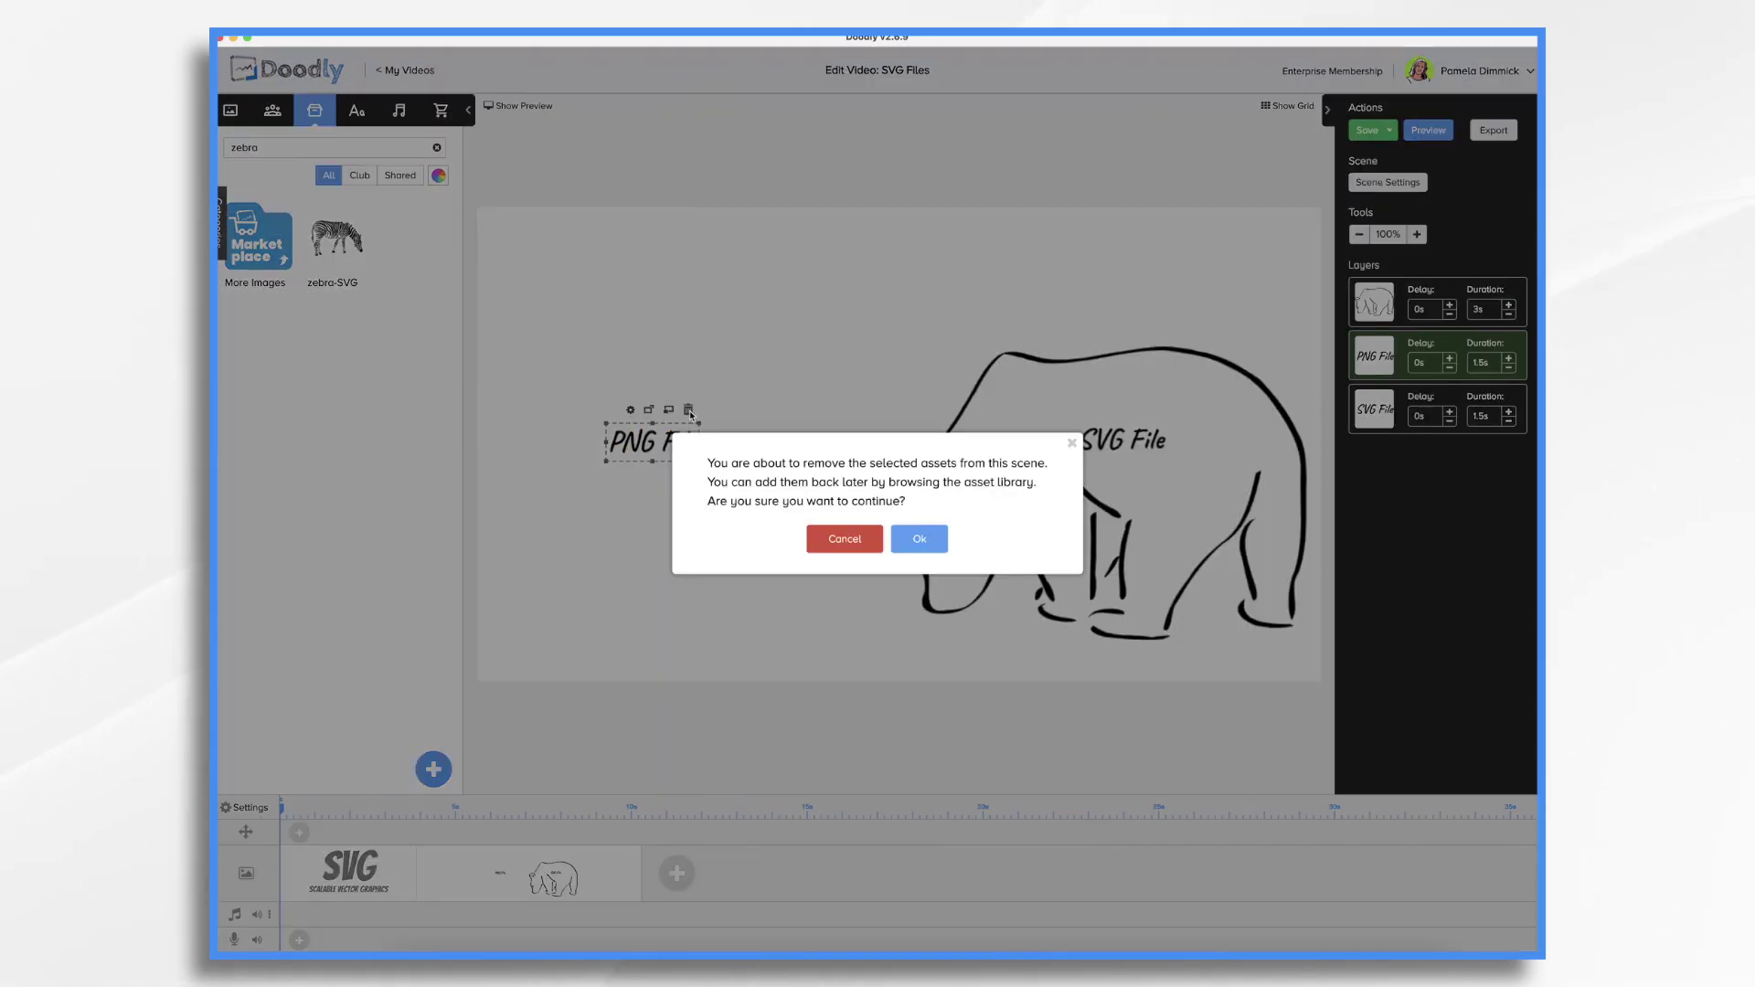
click(914, 537)
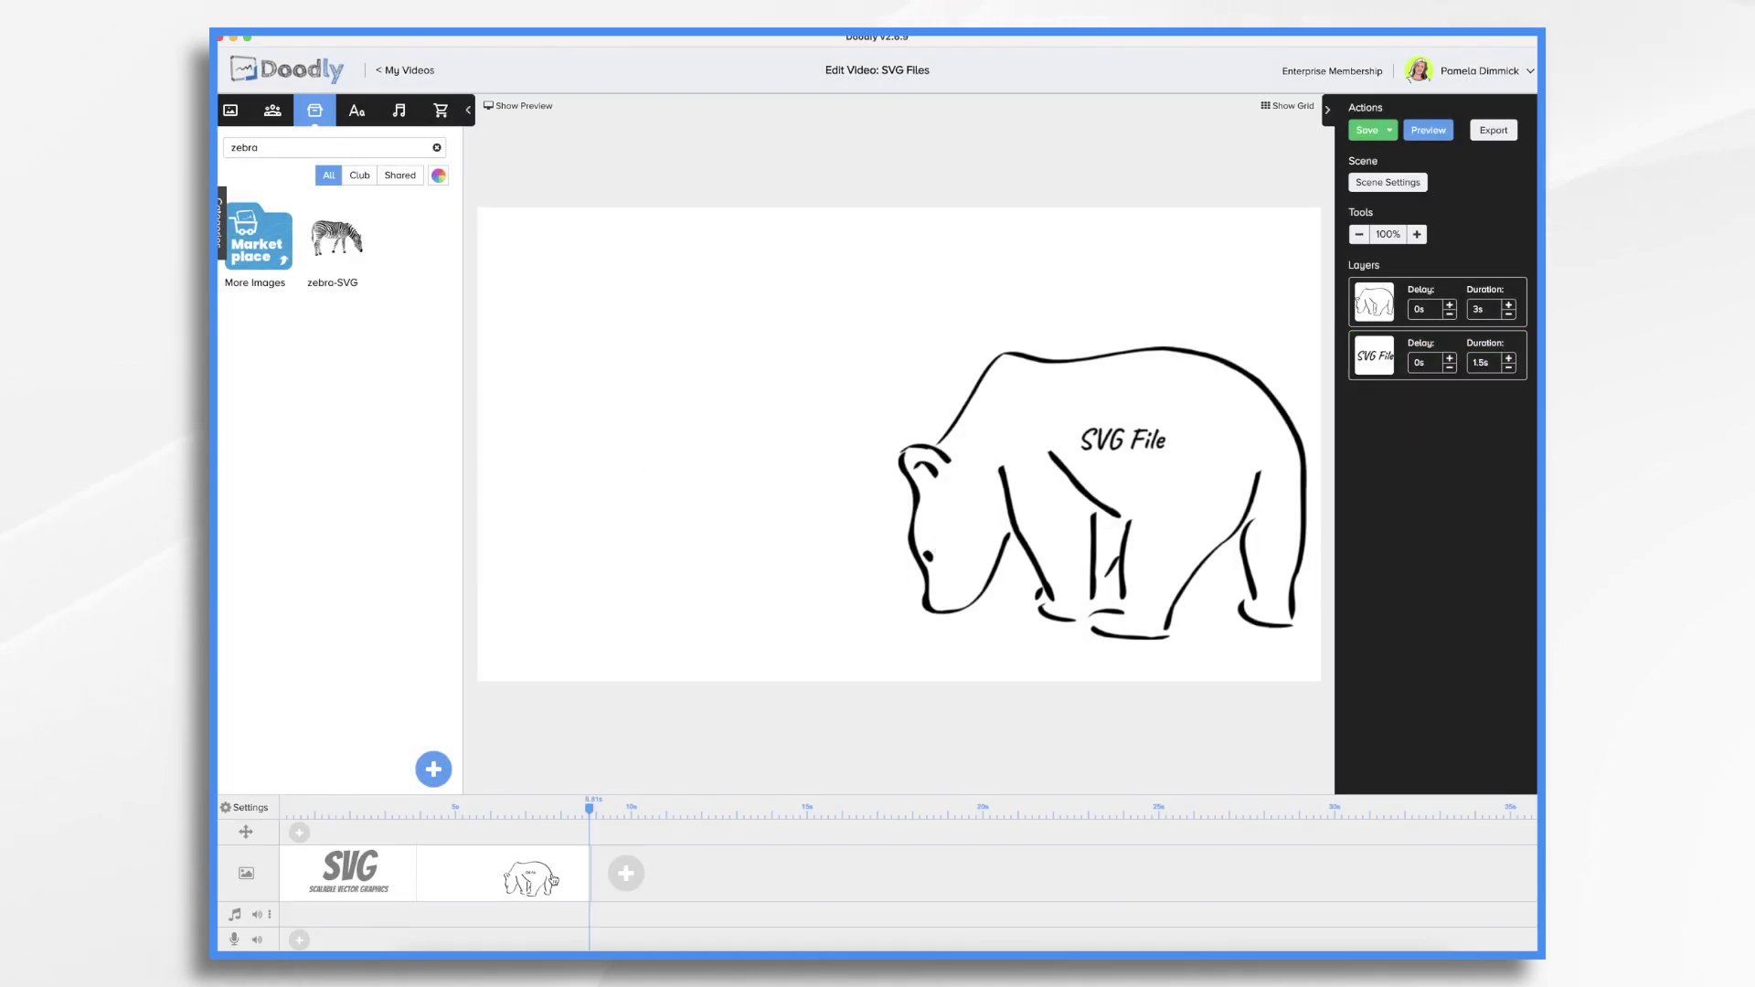
right_click(552, 881)
click(573, 799)
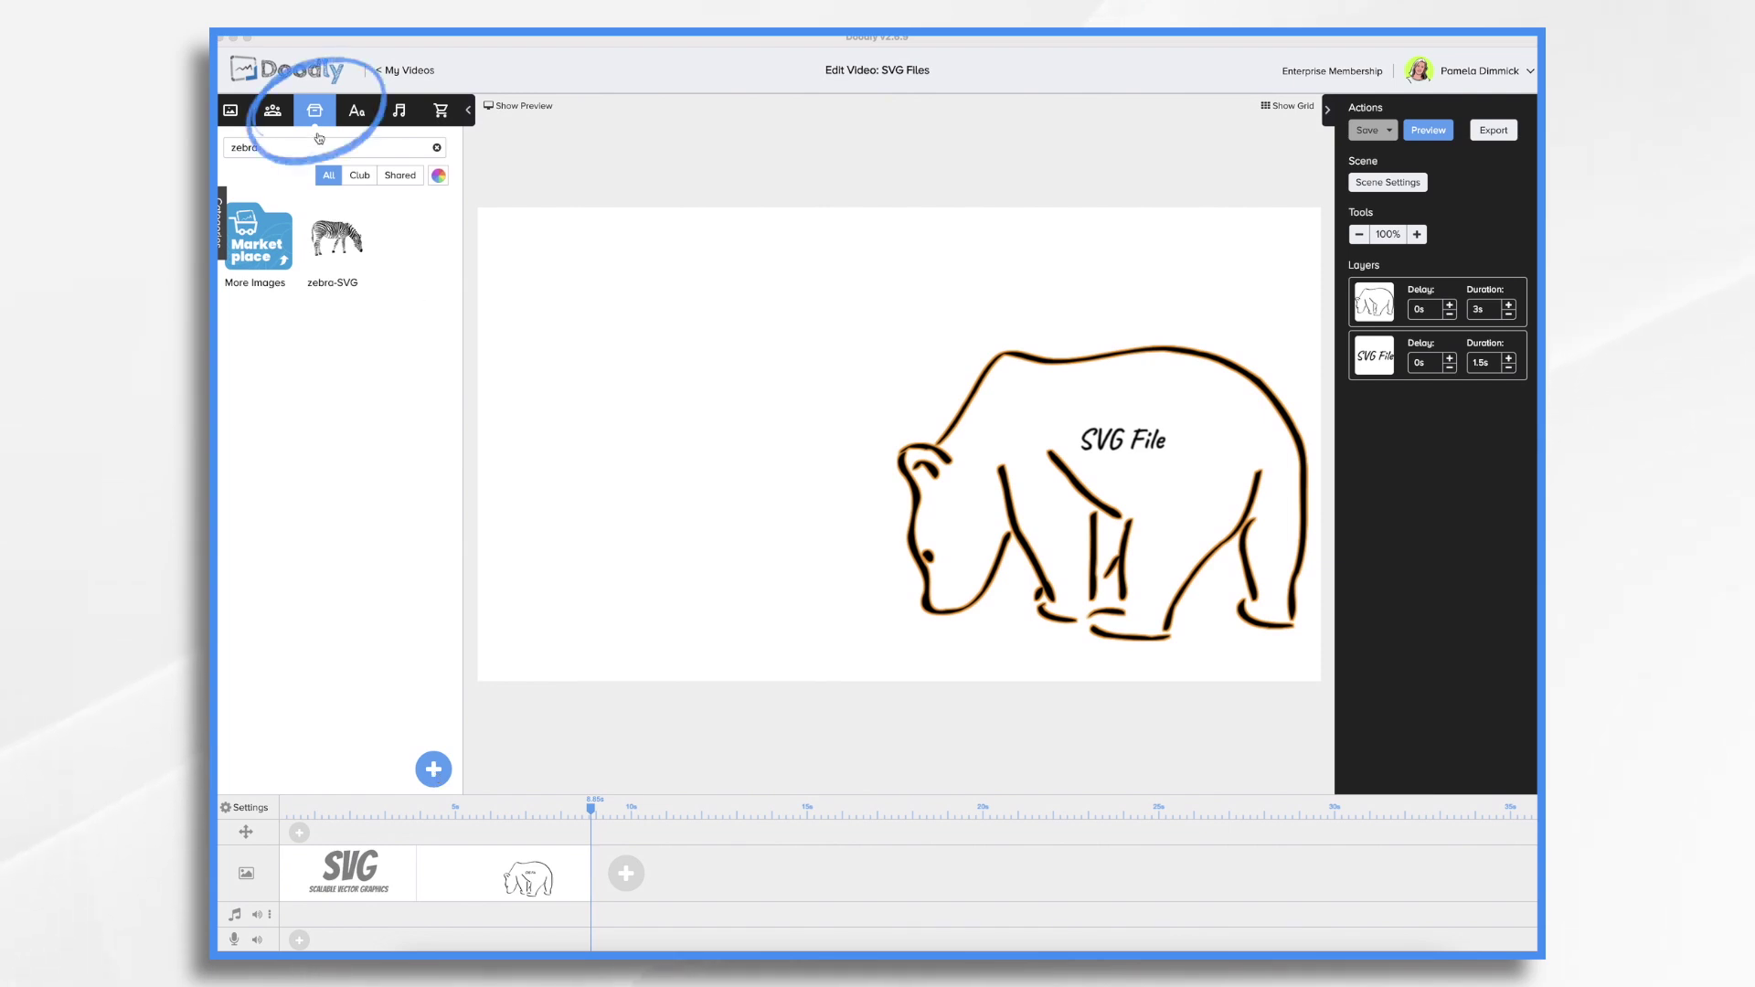
Add zebra-2028283.svg from Downloads as a new prop titled zebra-2028283 and place it, slightly enlarged, in front of the bear's head
click(445, 783)
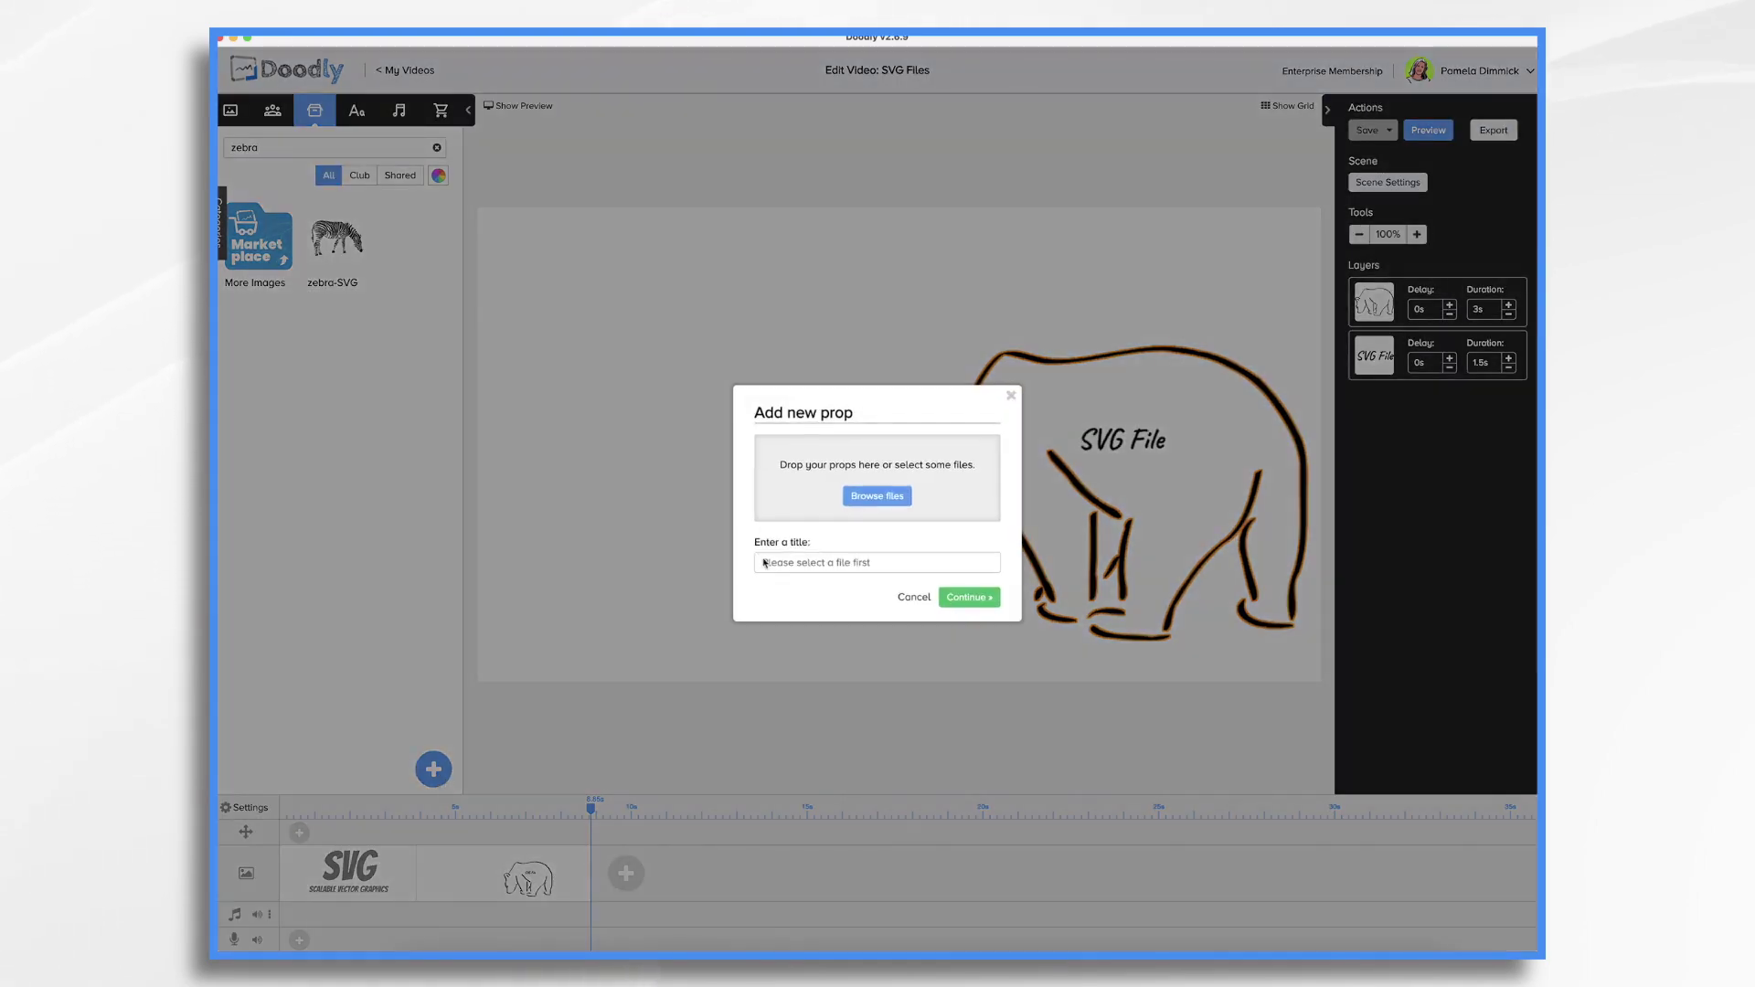
click(874, 499)
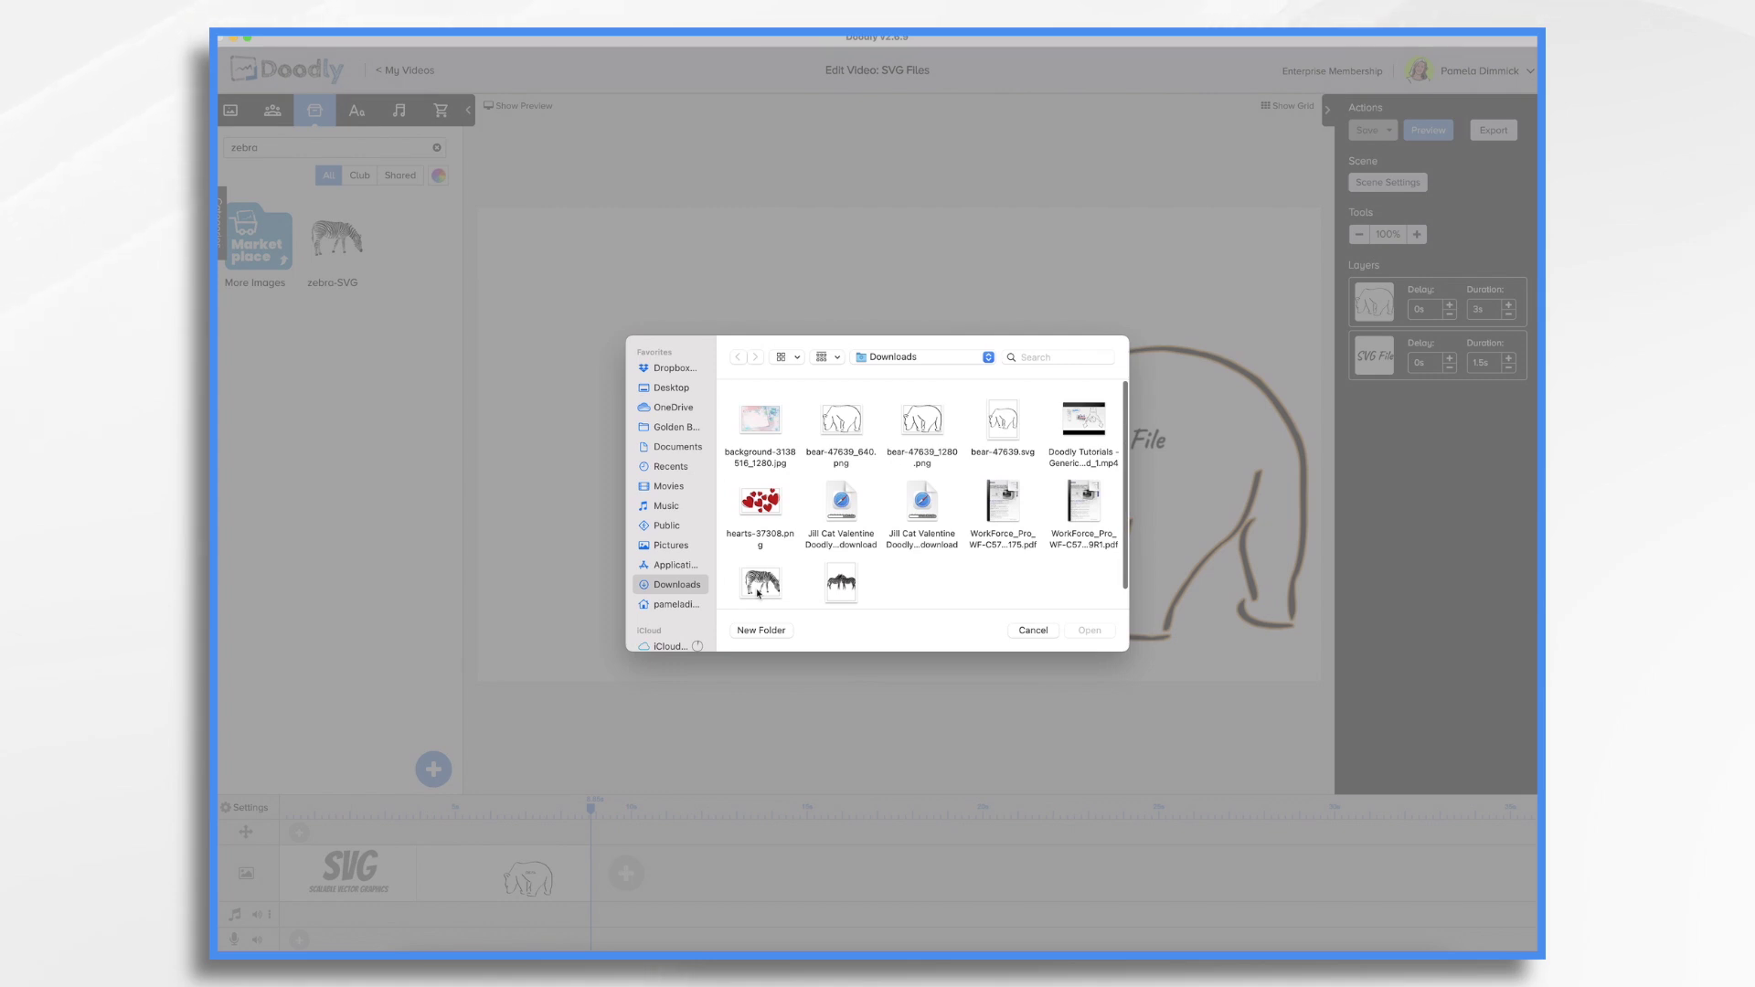
scroll(758, 592, down, 1)
click(771, 563)
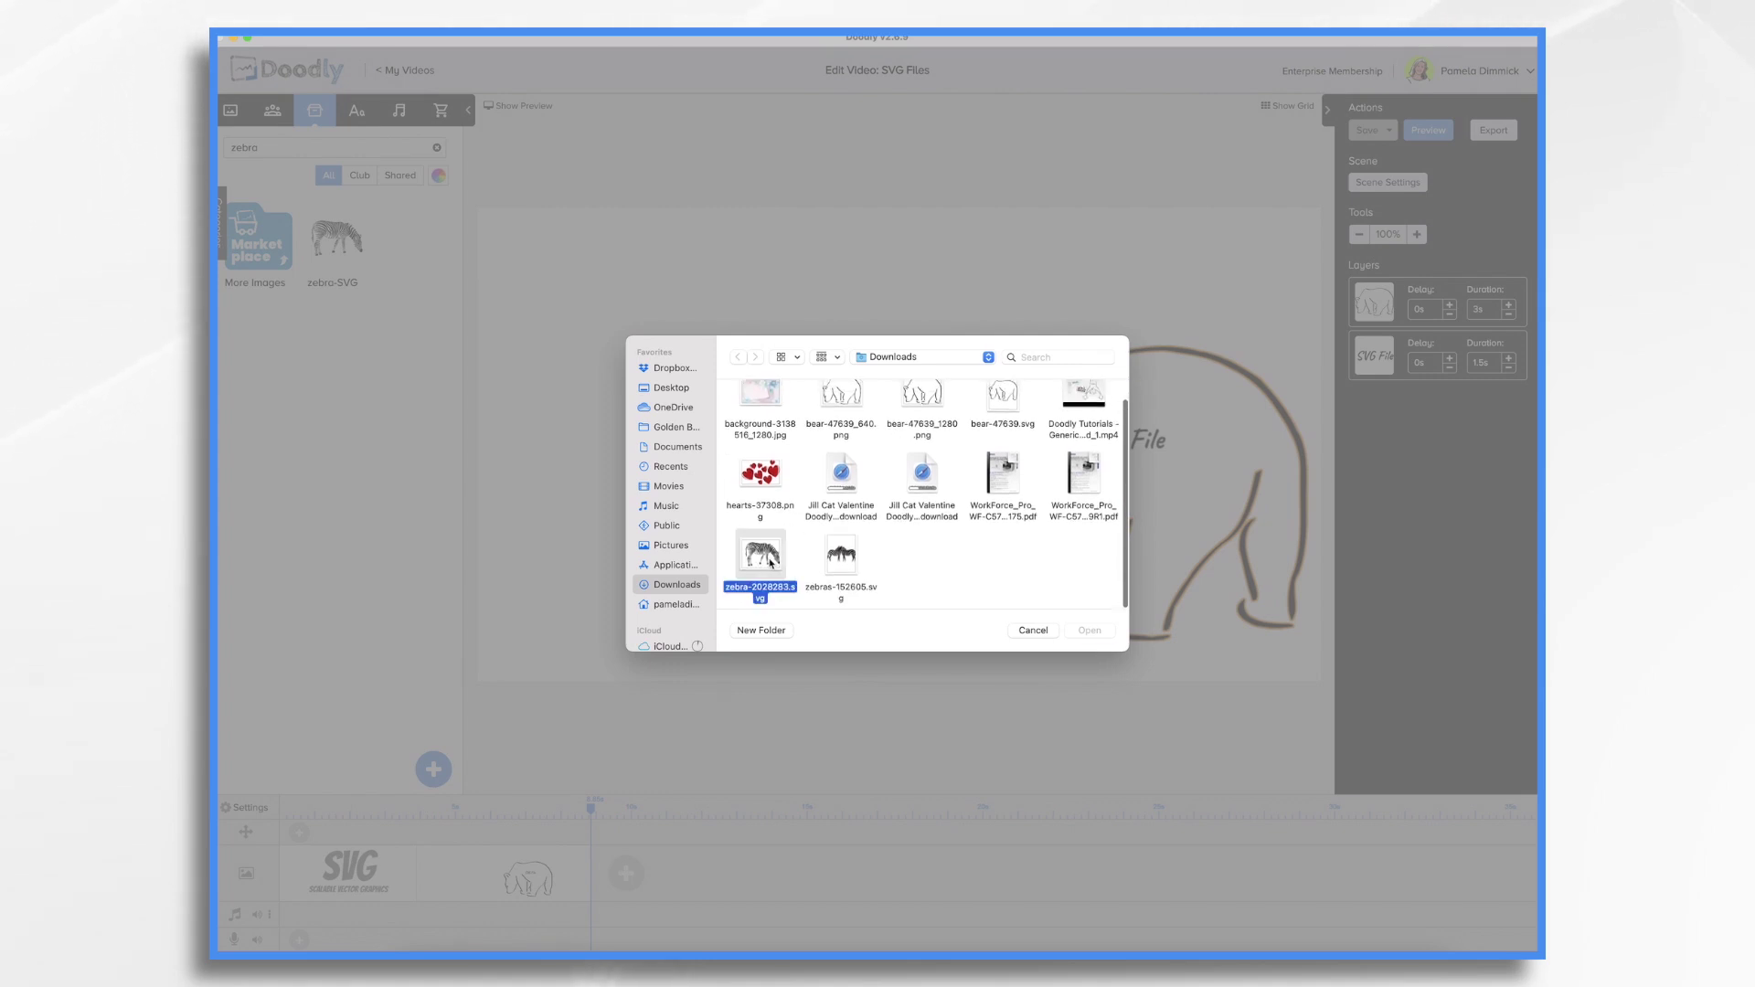
click(1097, 631)
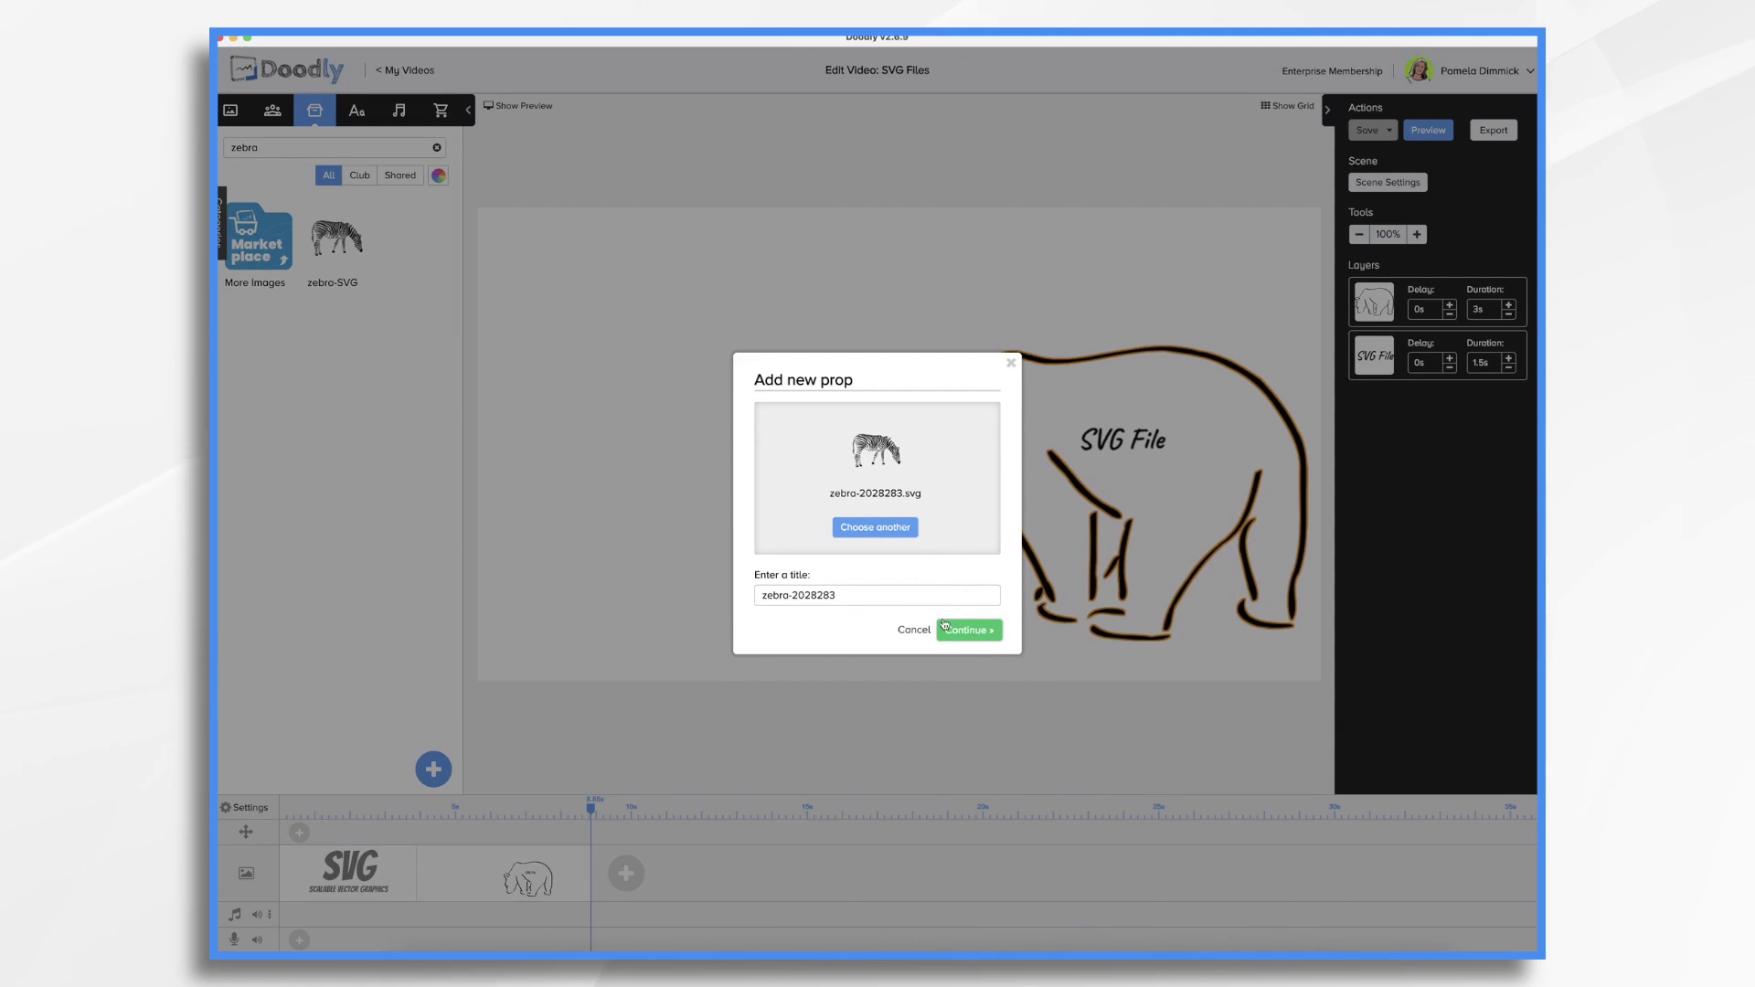
click(963, 630)
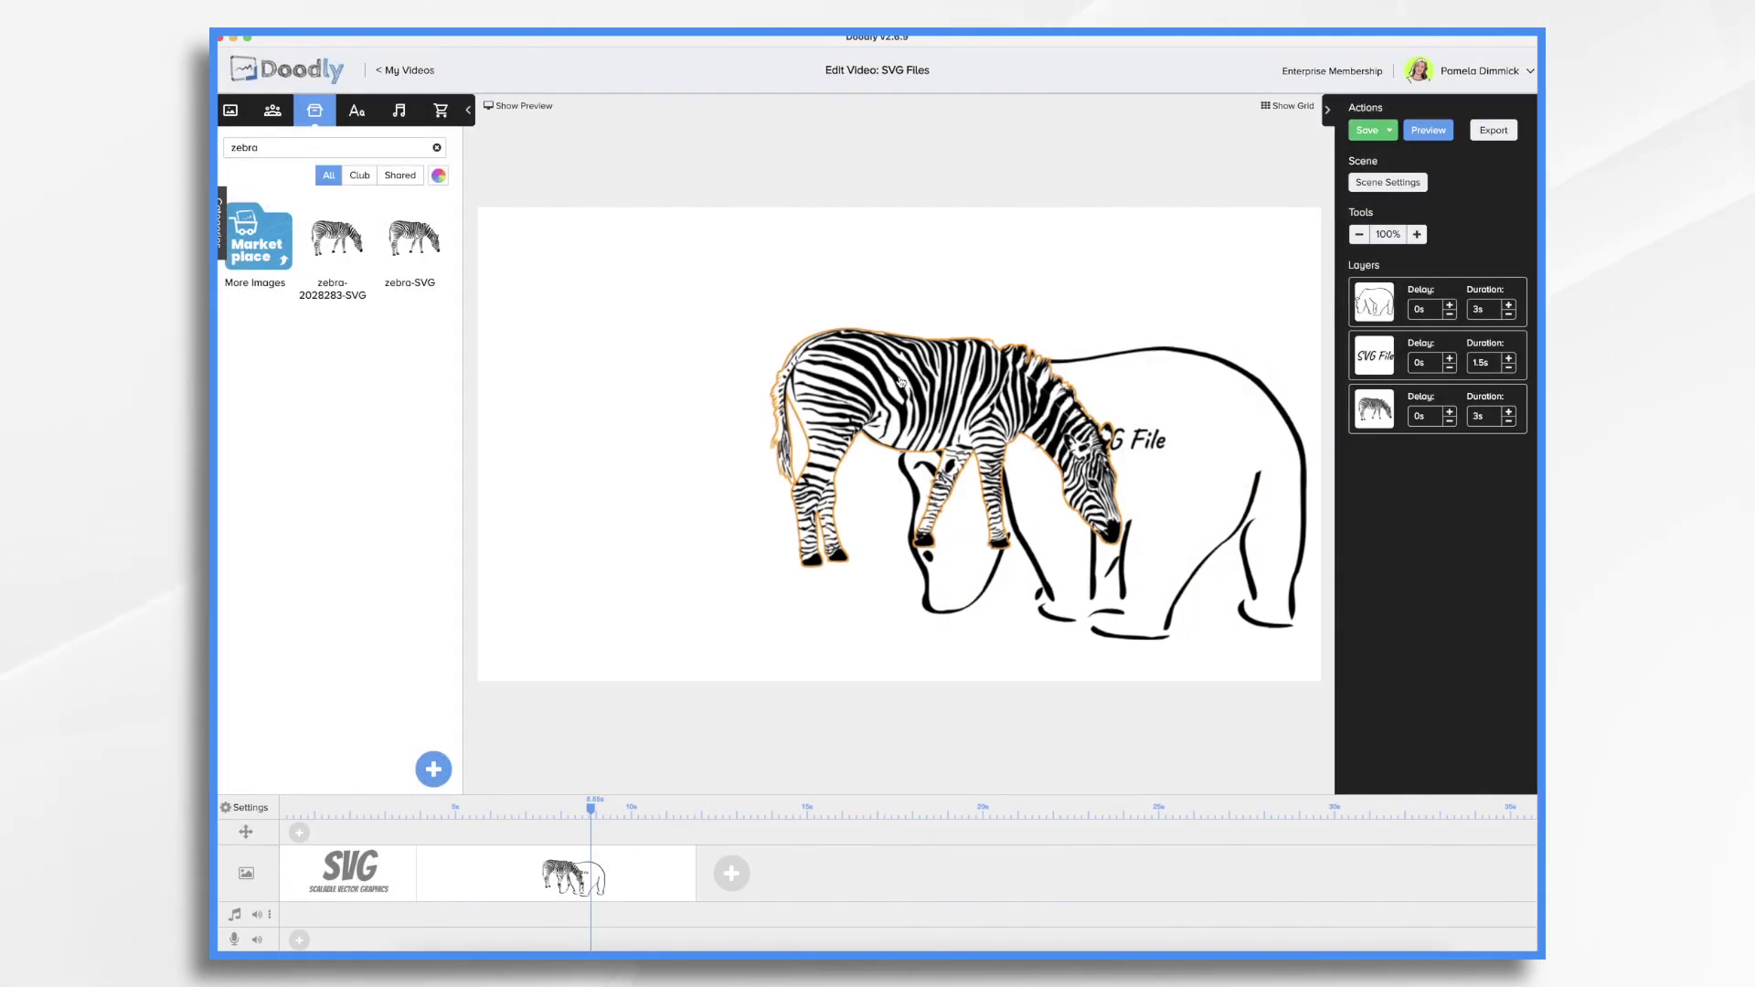
drag(908, 379, 642, 439)
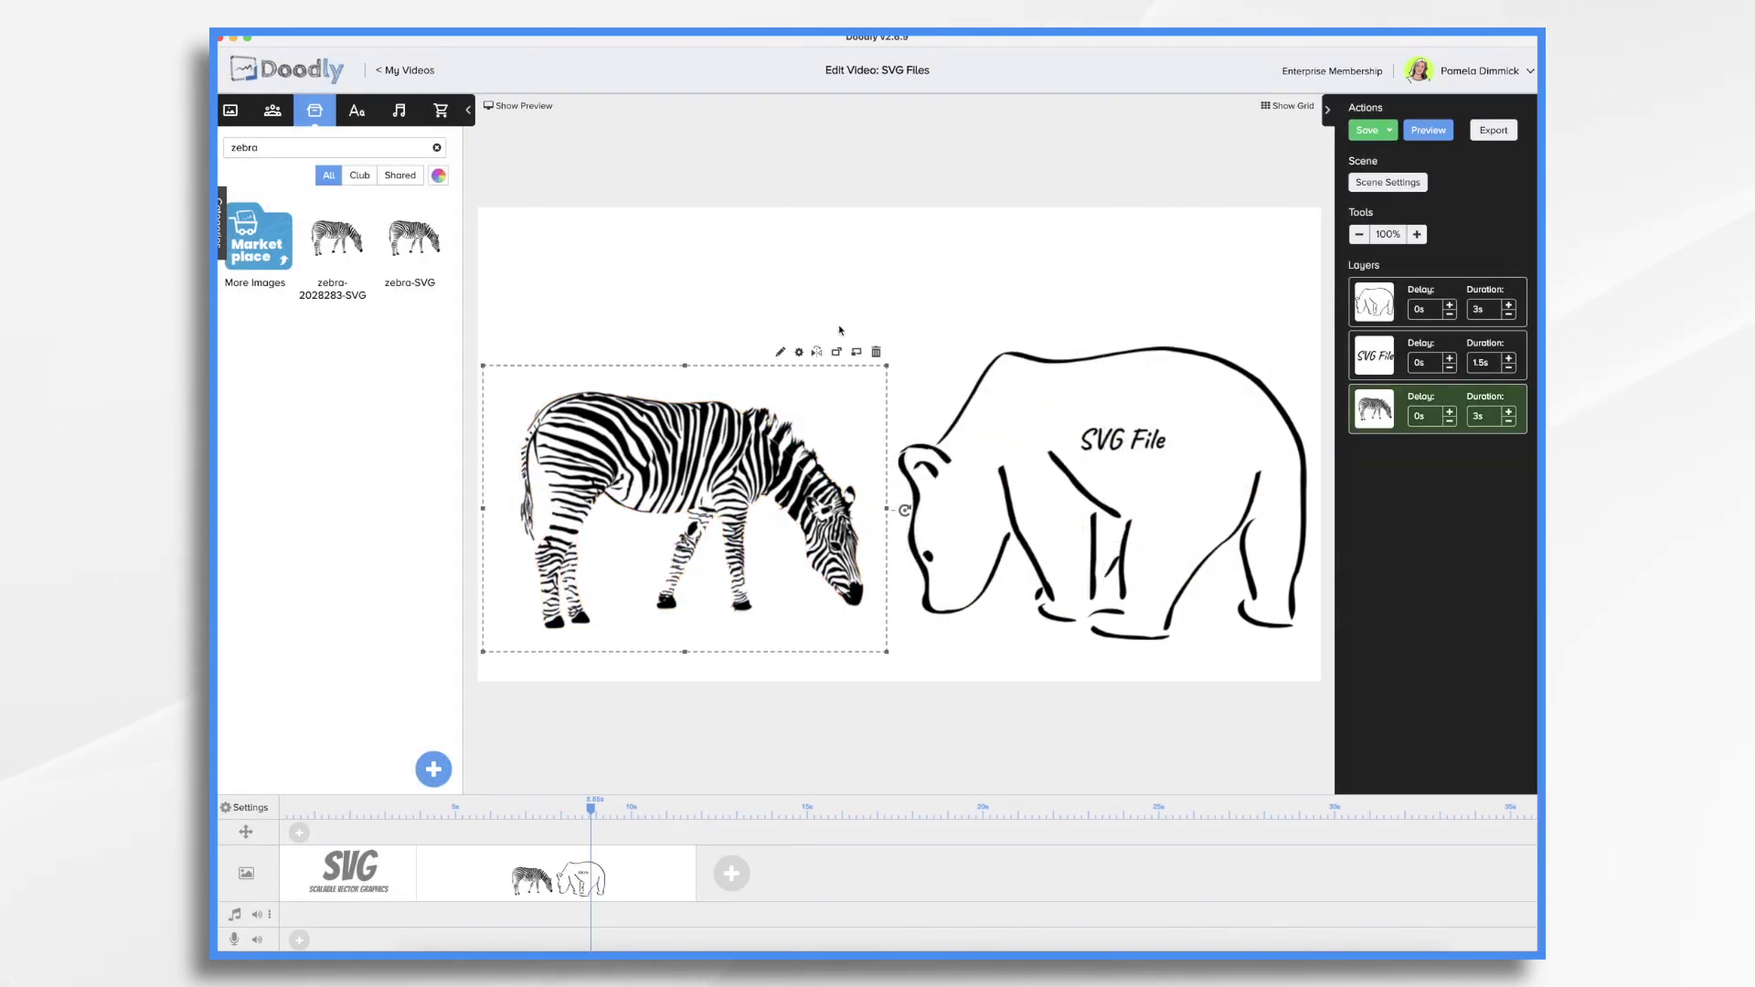
drag(887, 369, 911, 333)
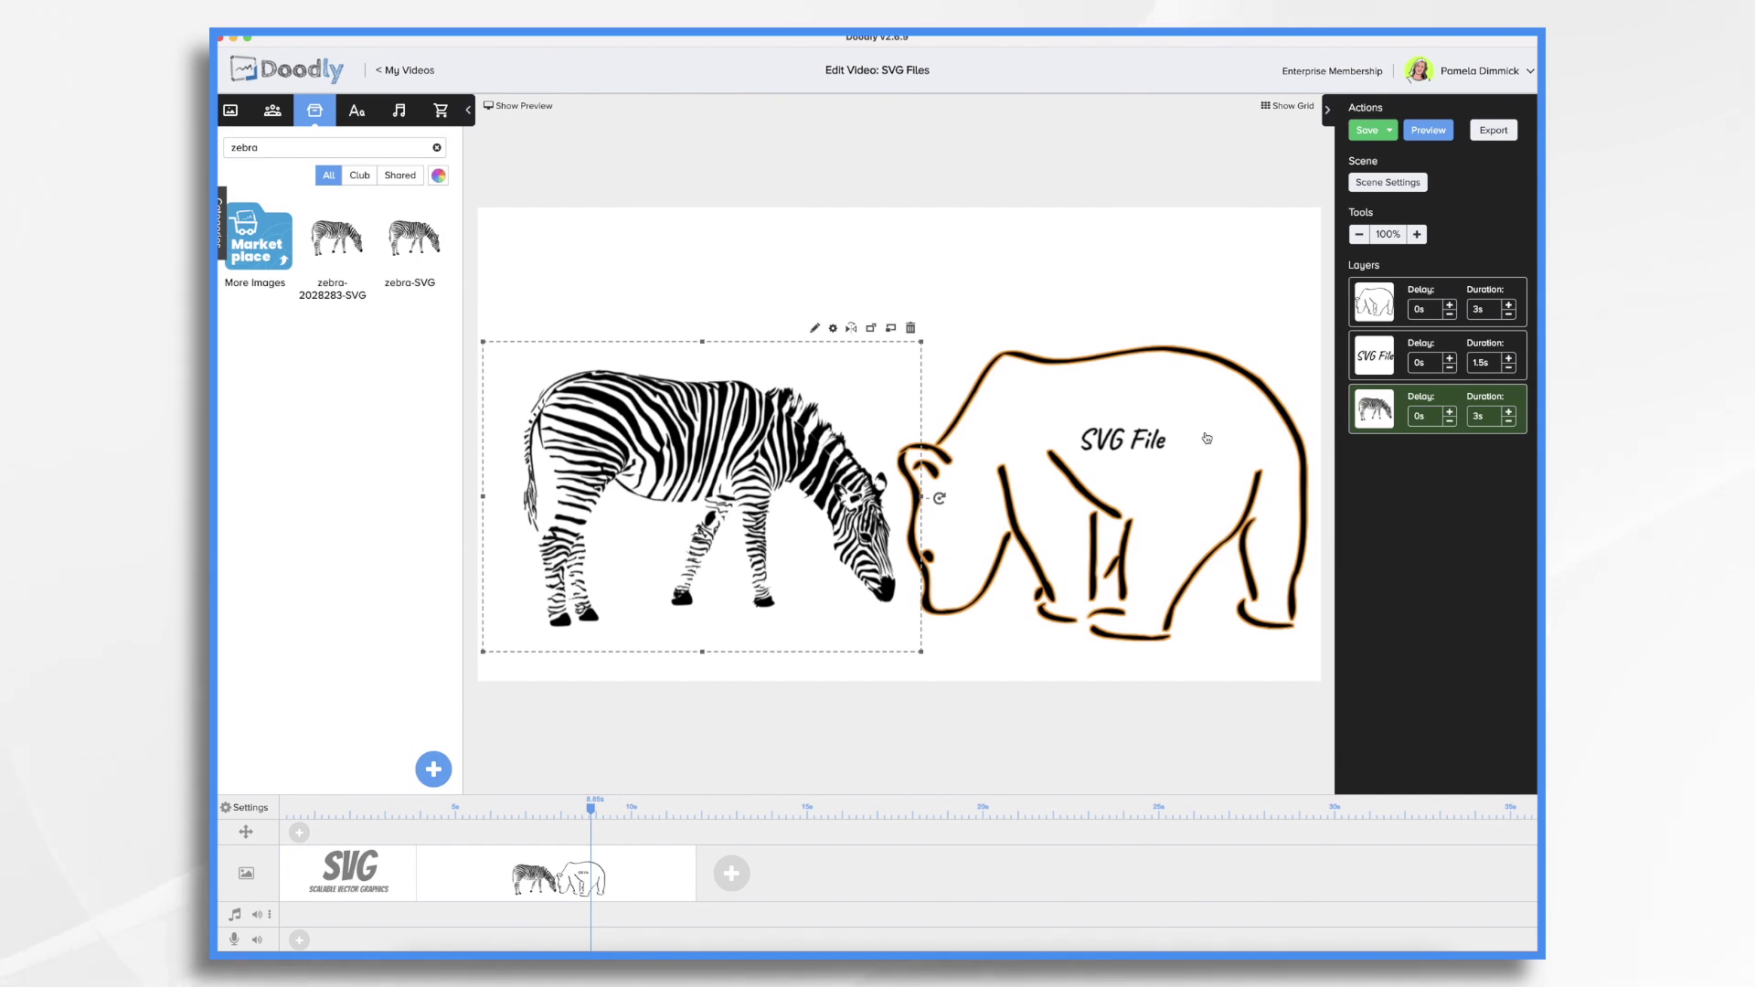
Replace the zebra's reveal paths with those imported from its SVG image, and preview the scene with the saved asset
click(816, 330)
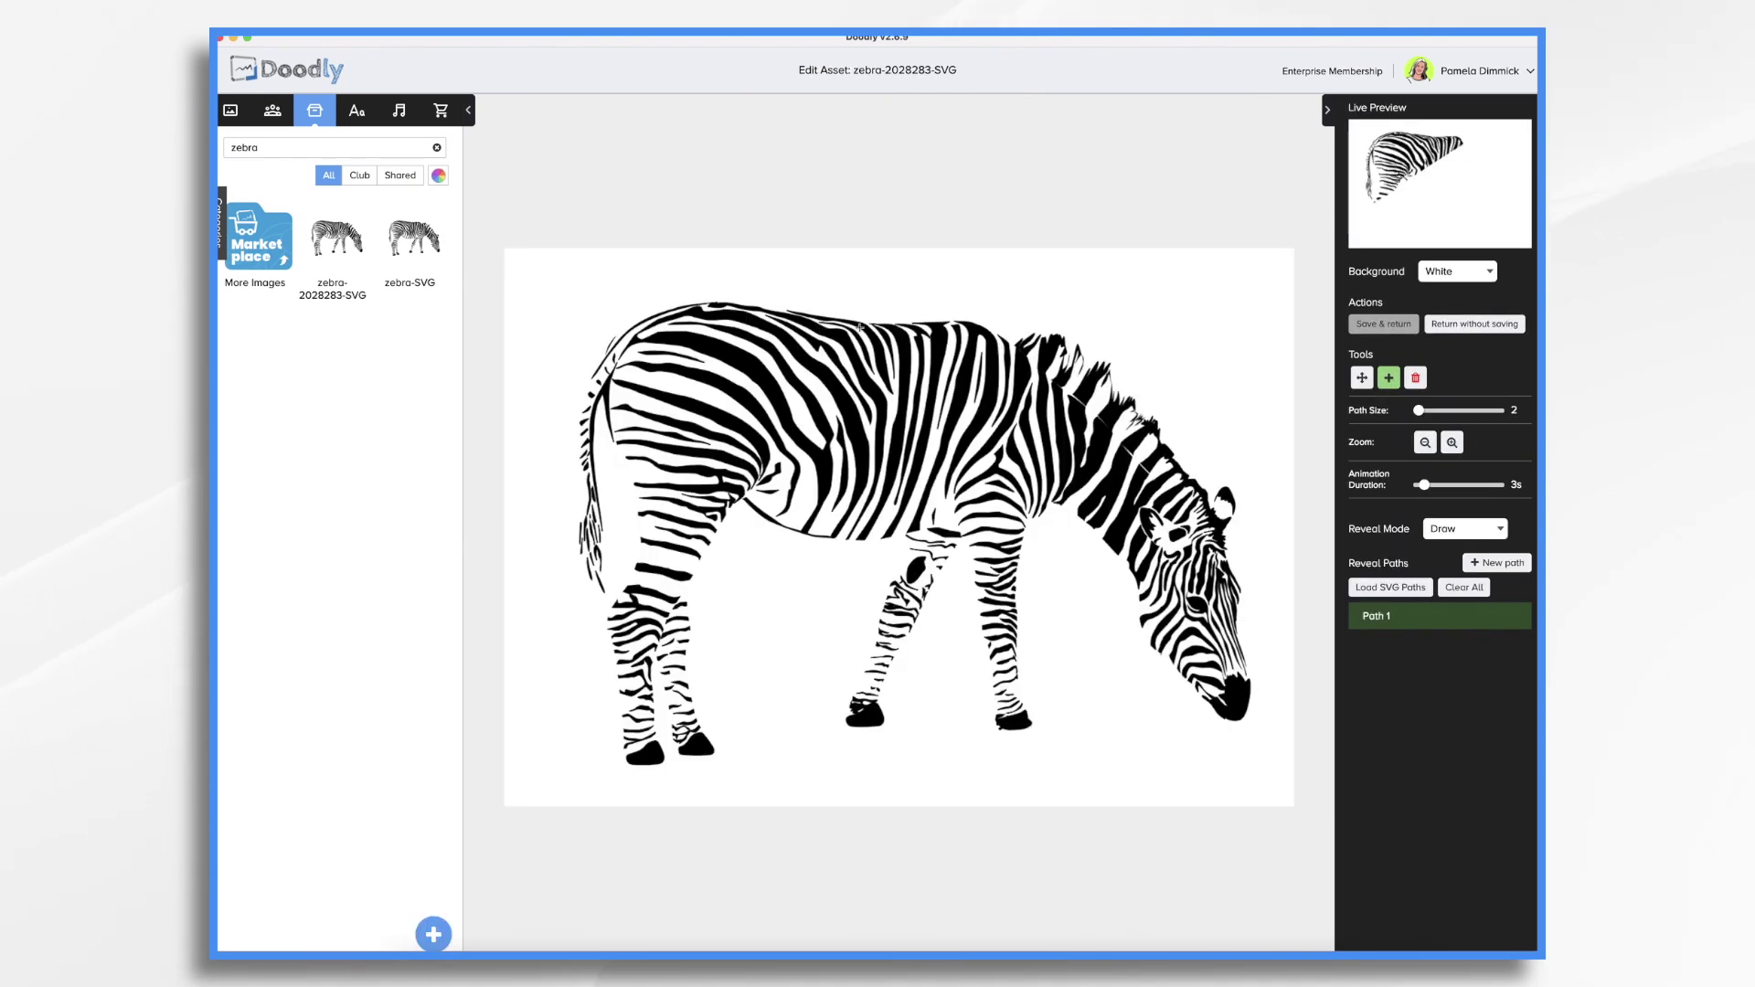
click(1379, 590)
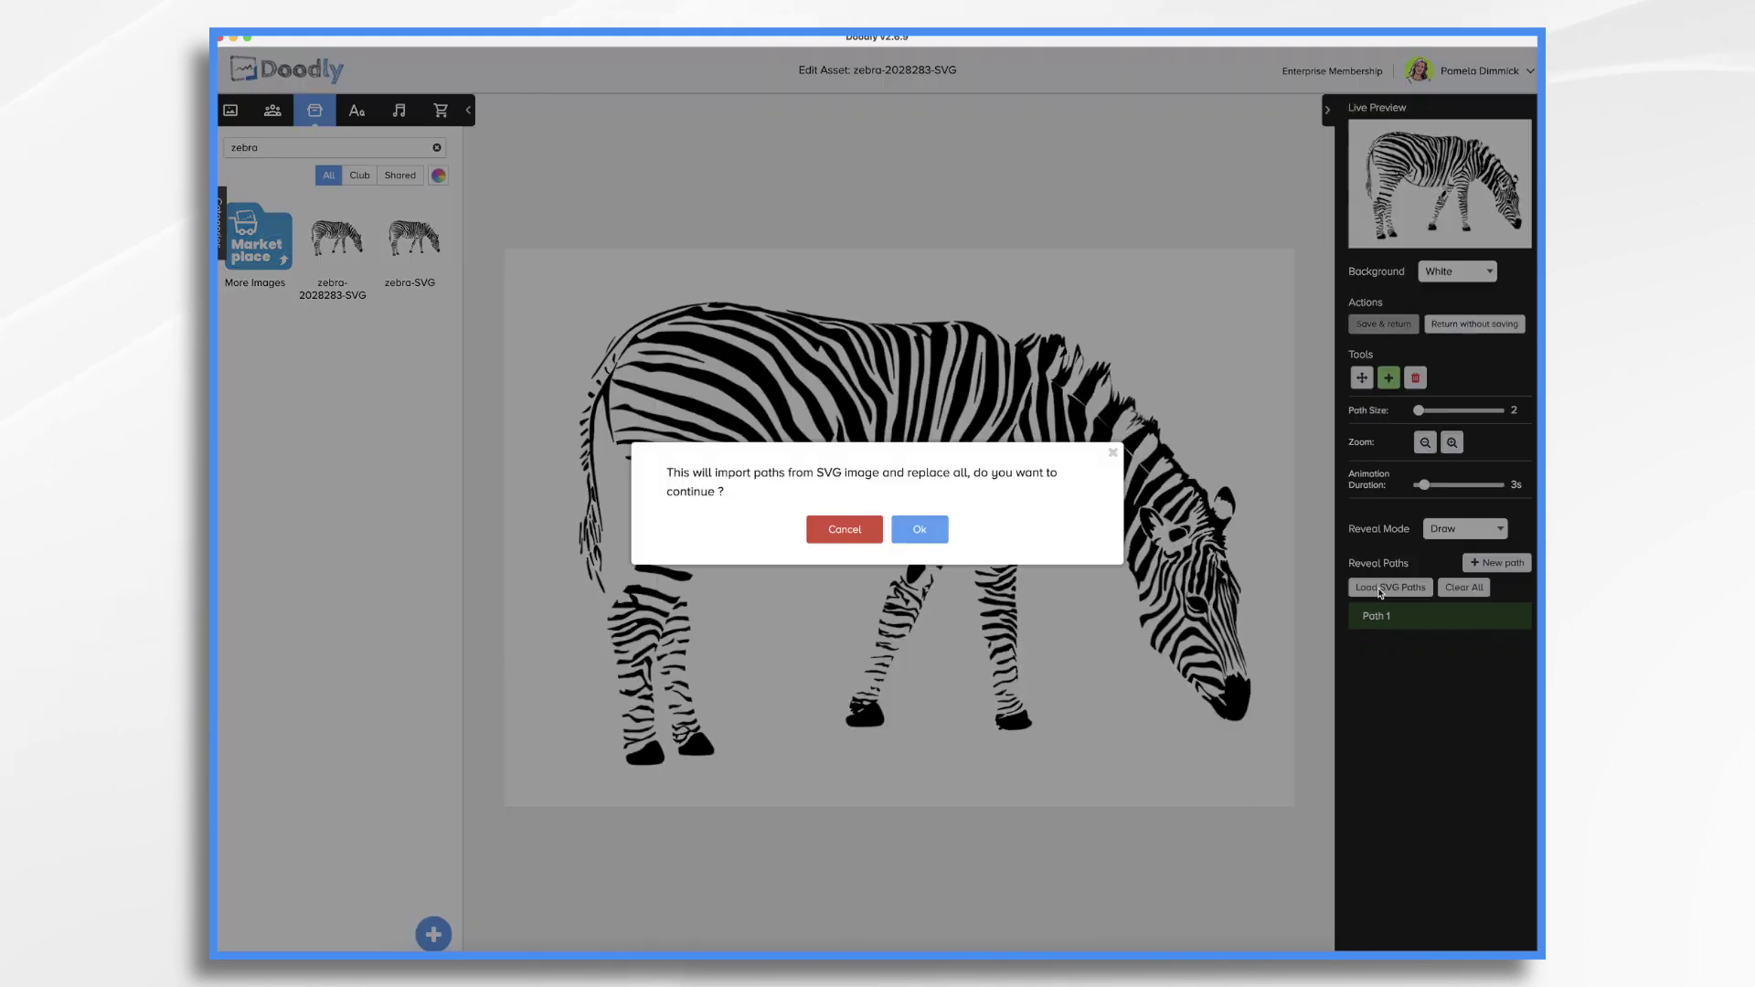
click(926, 530)
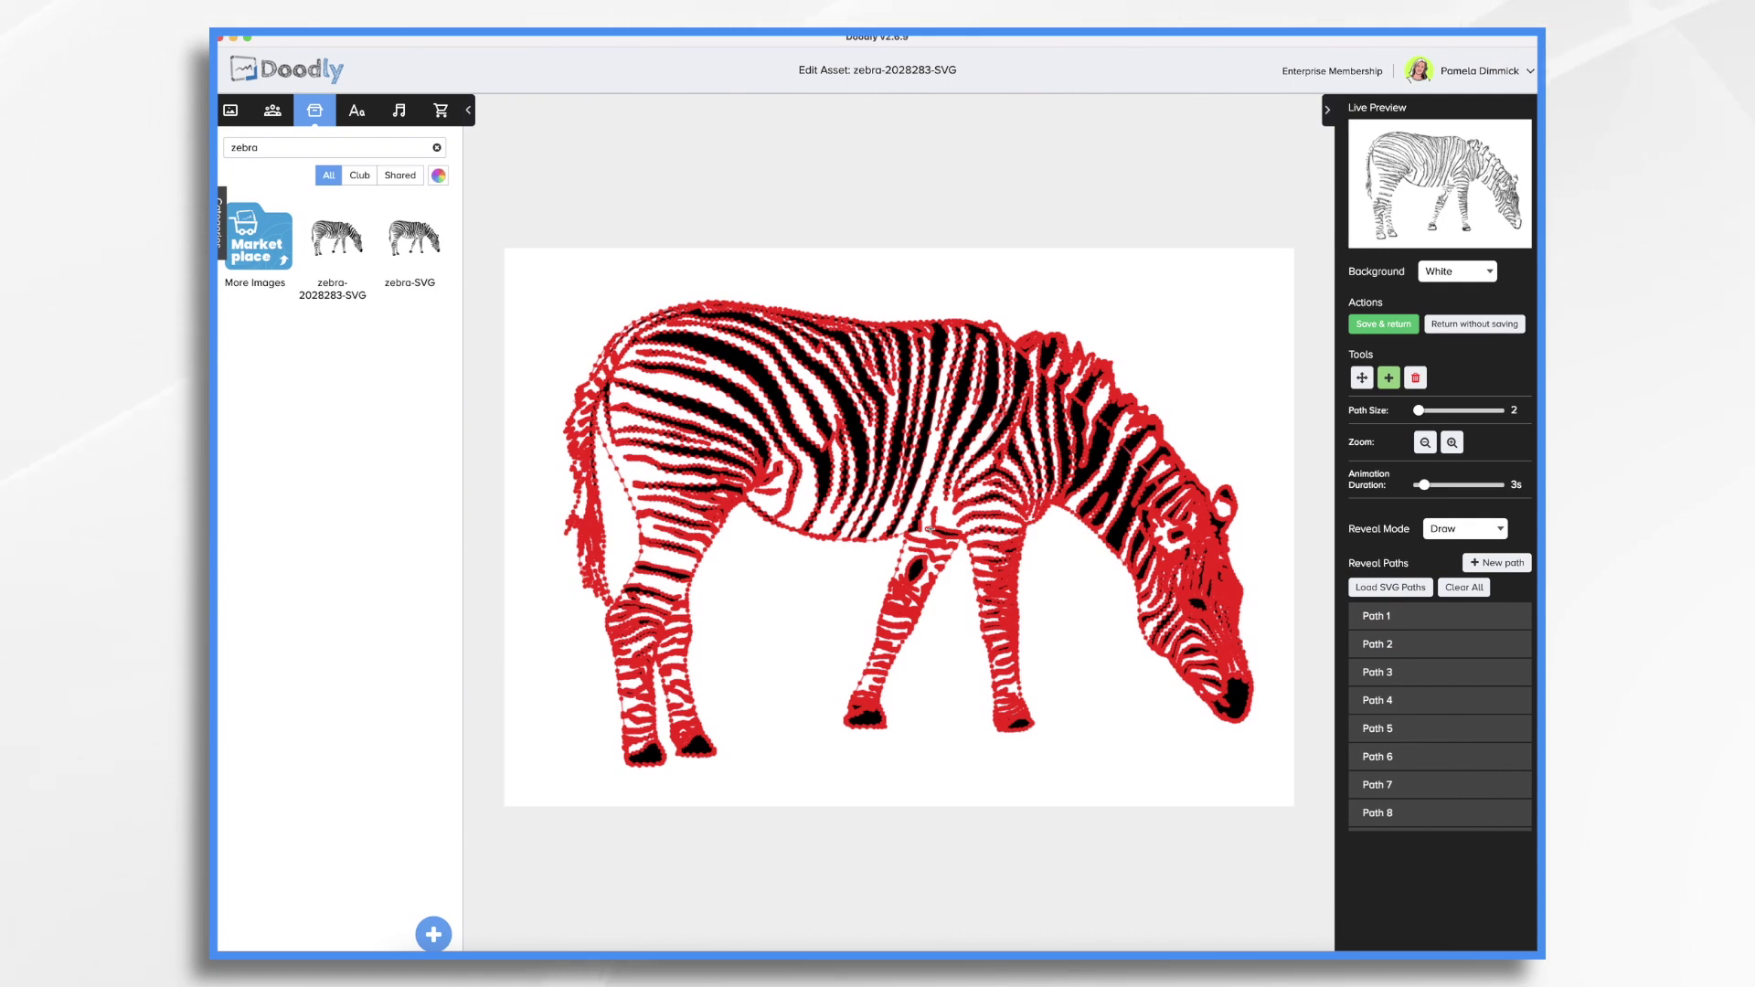
click(1382, 324)
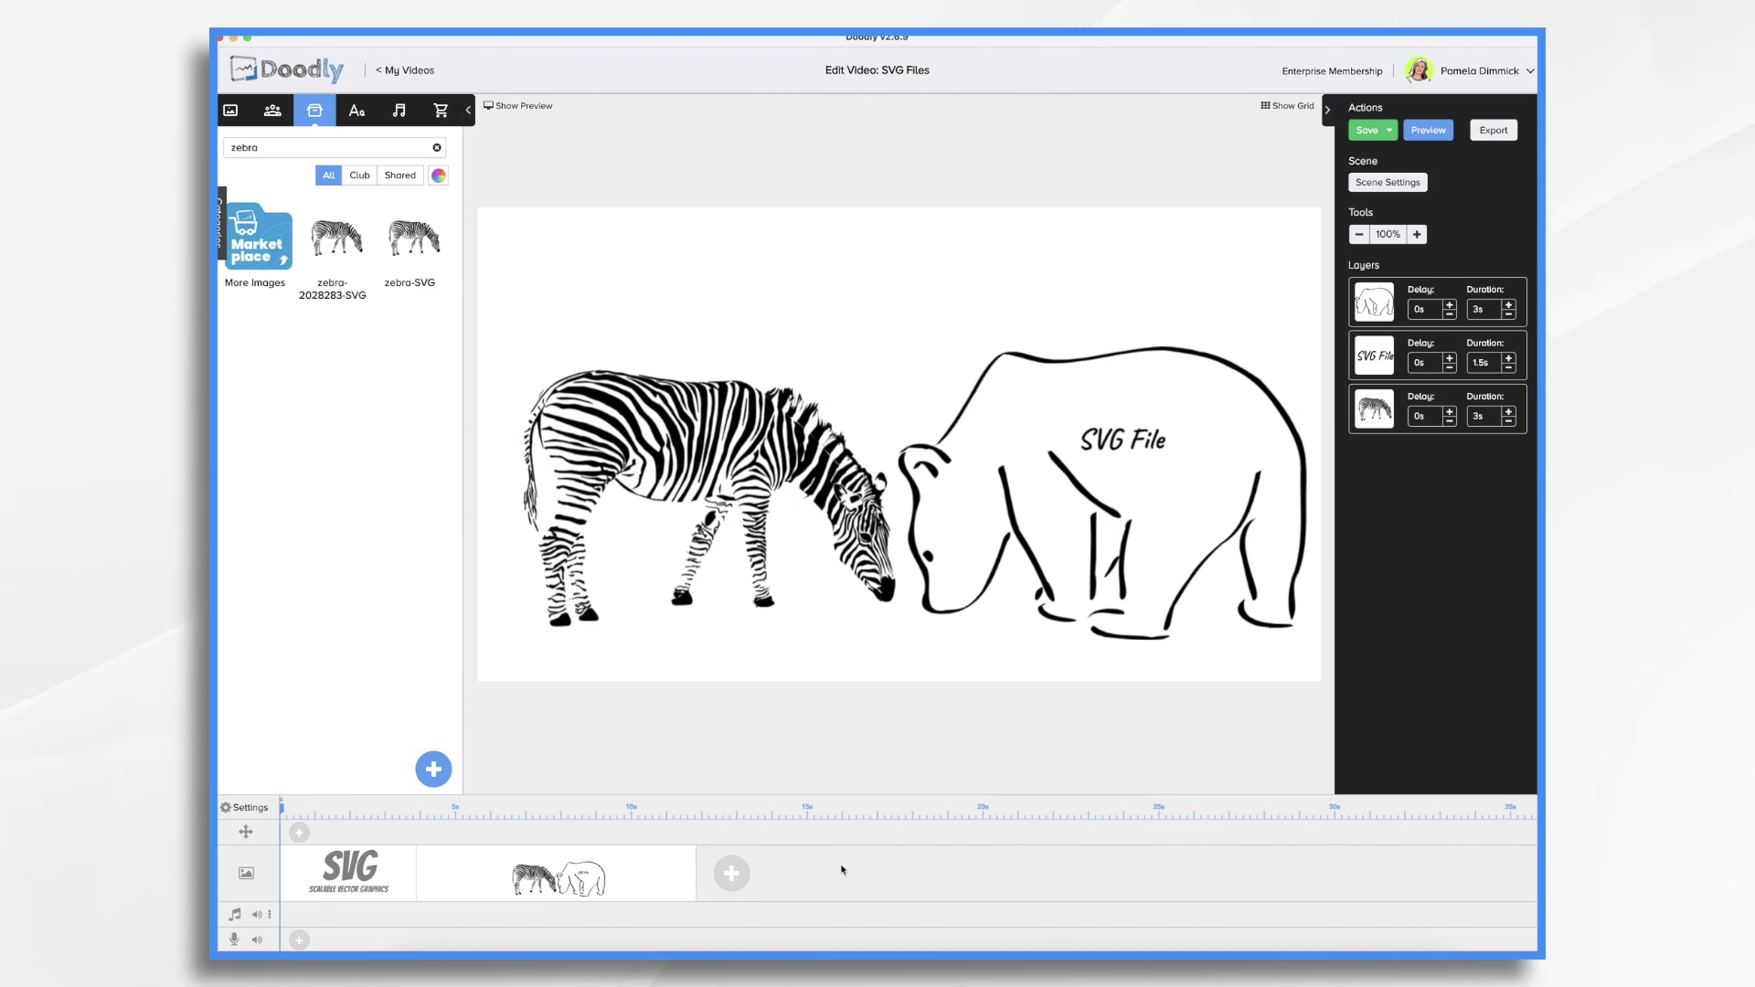
right_click(599, 875)
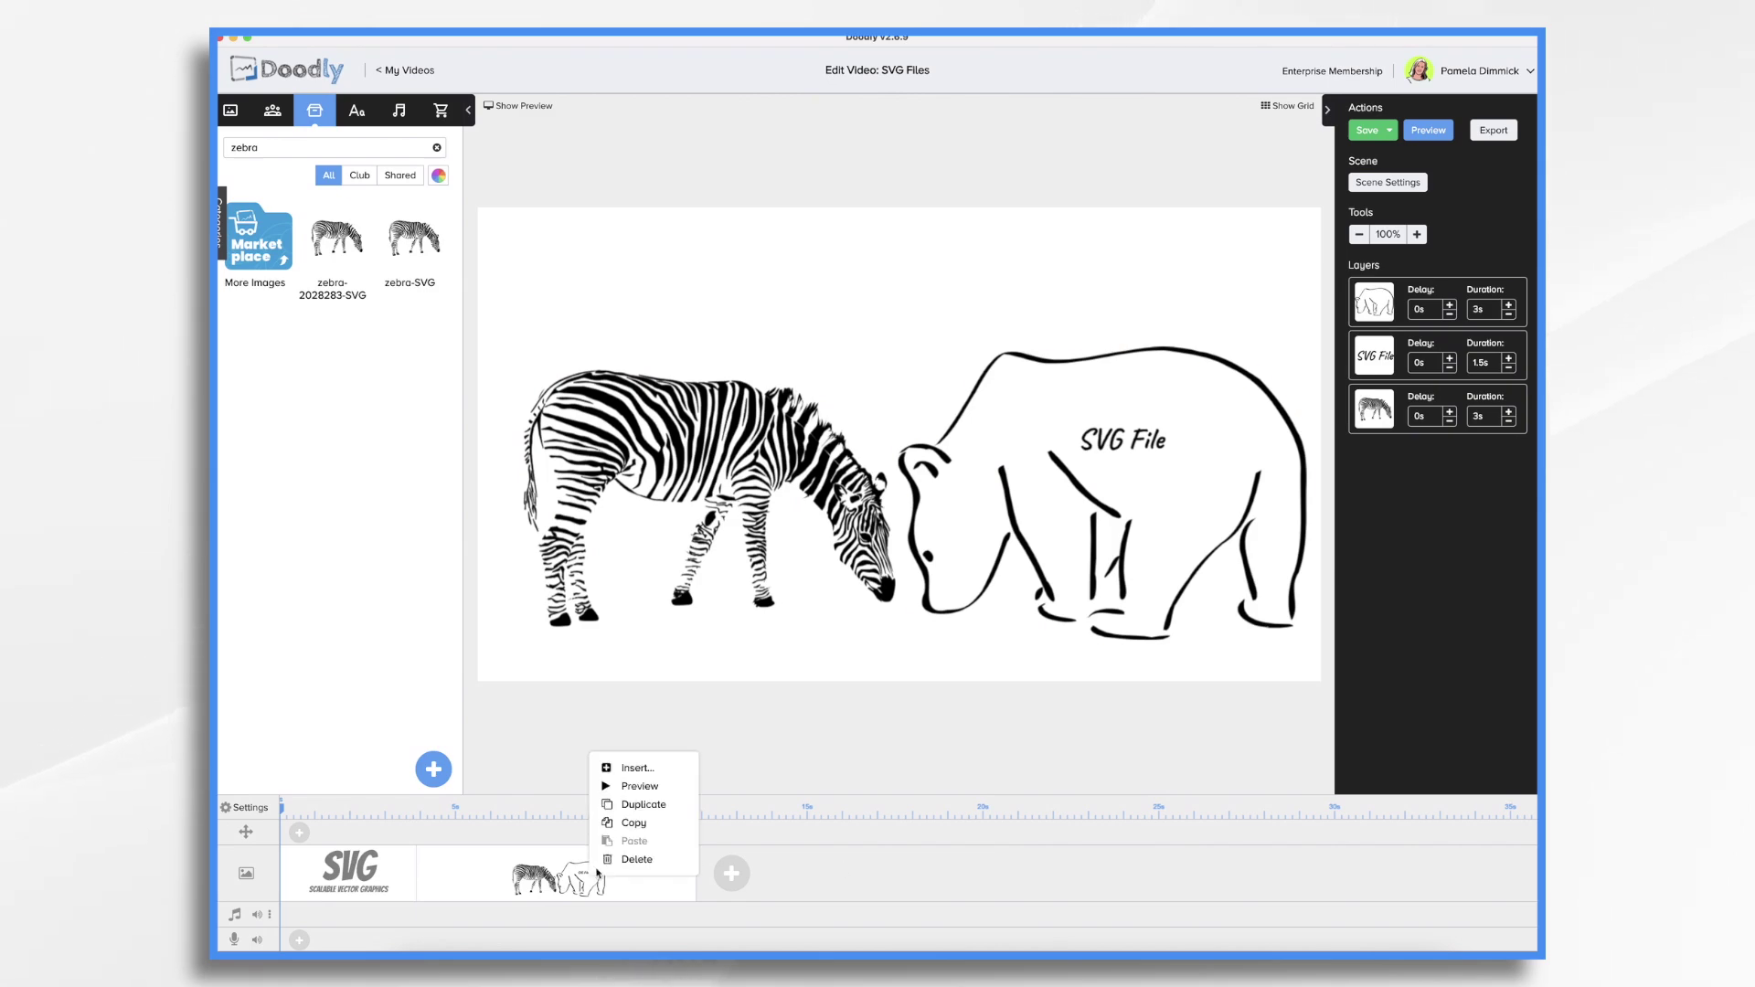
click(638, 784)
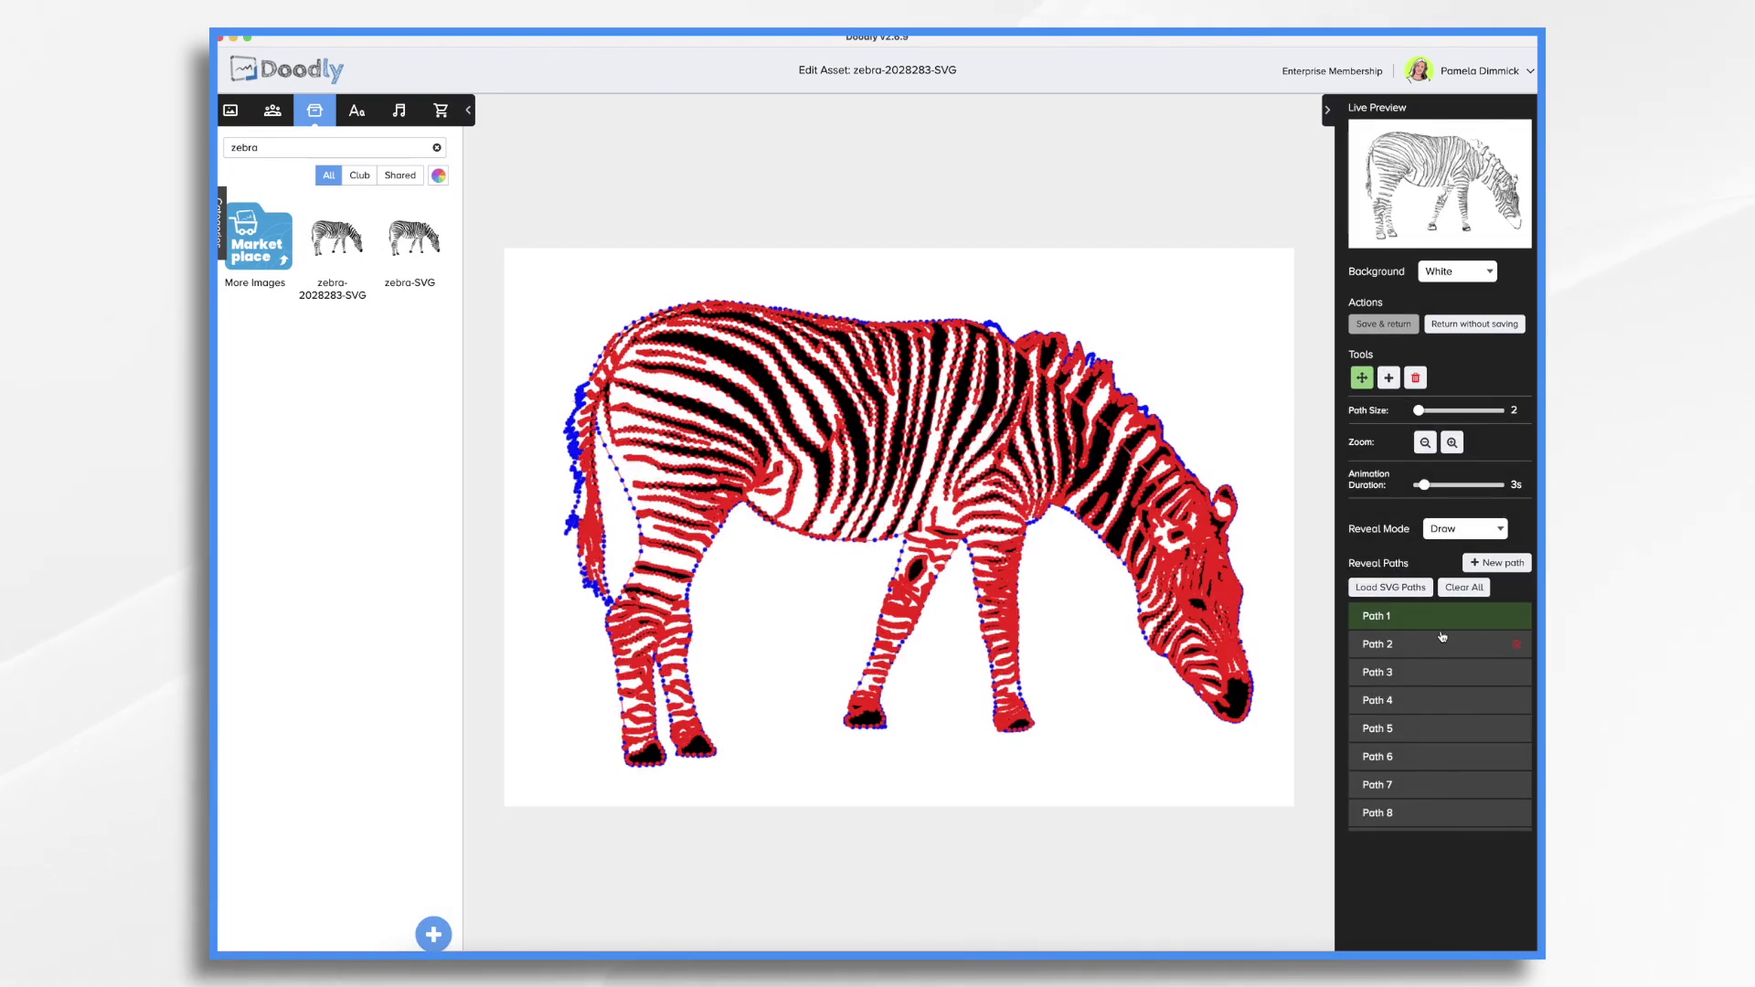
Examine the full list of reveal paths imported for the zebra, down to the last one
scroll(1443, 637, down, 20)
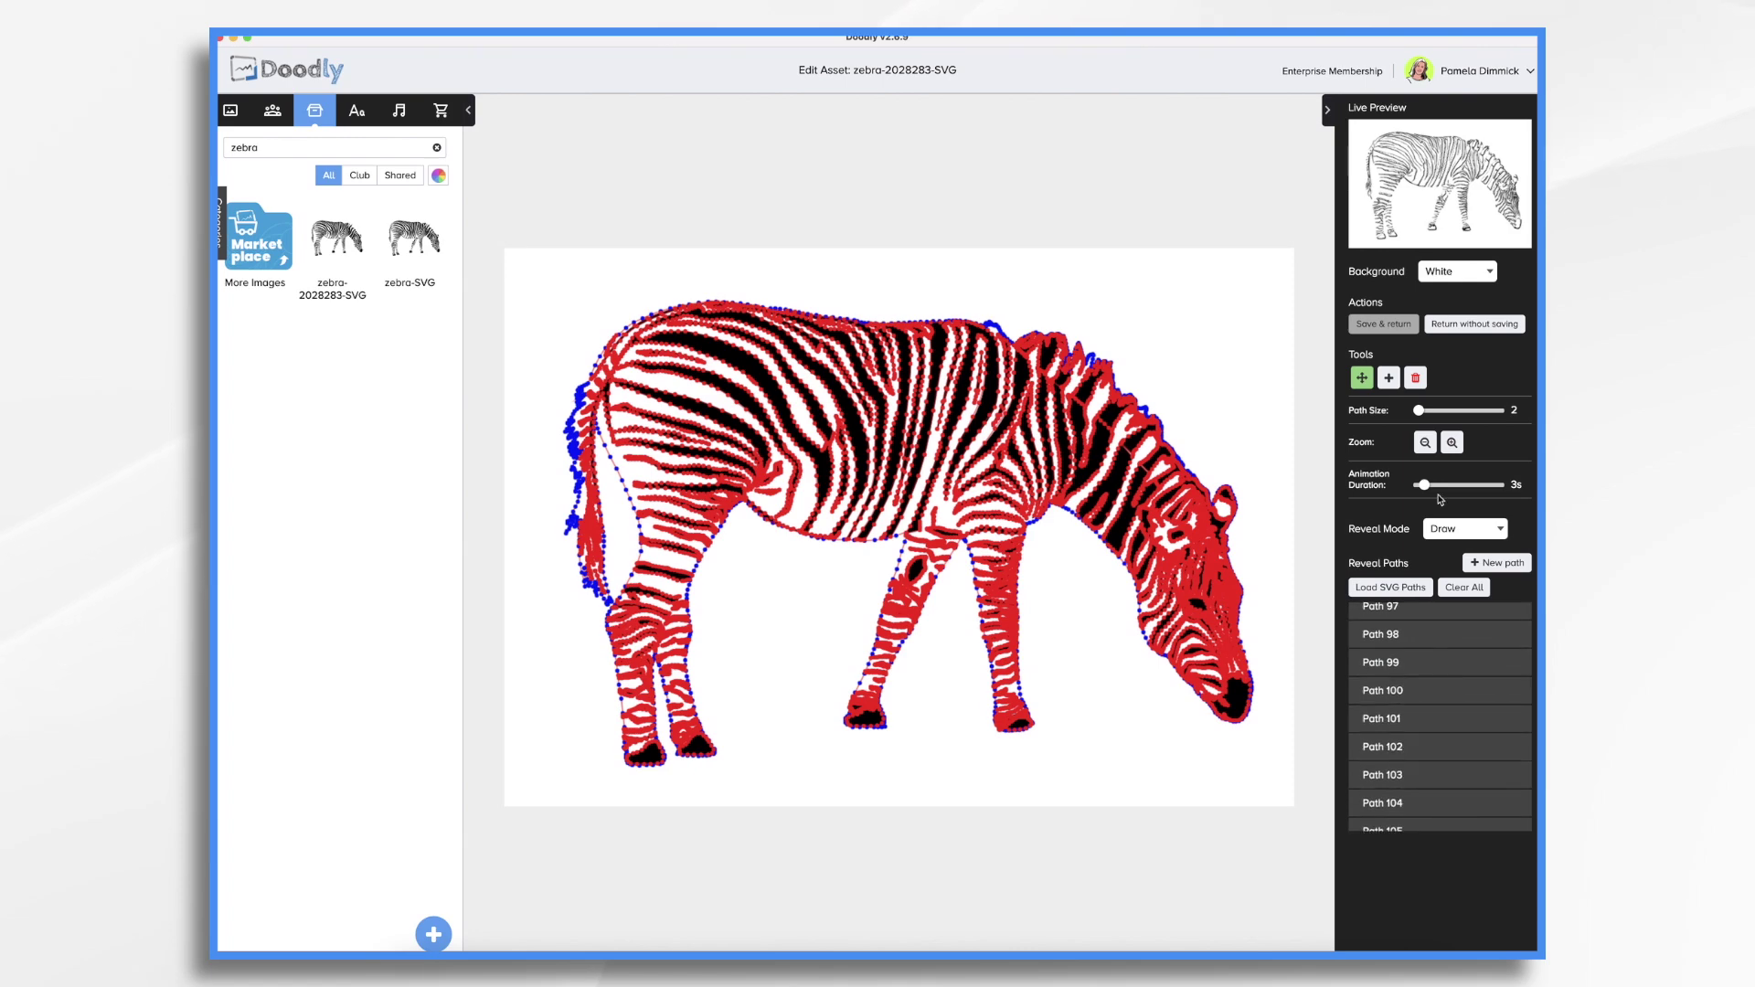
scroll(1441, 738, down, 20)
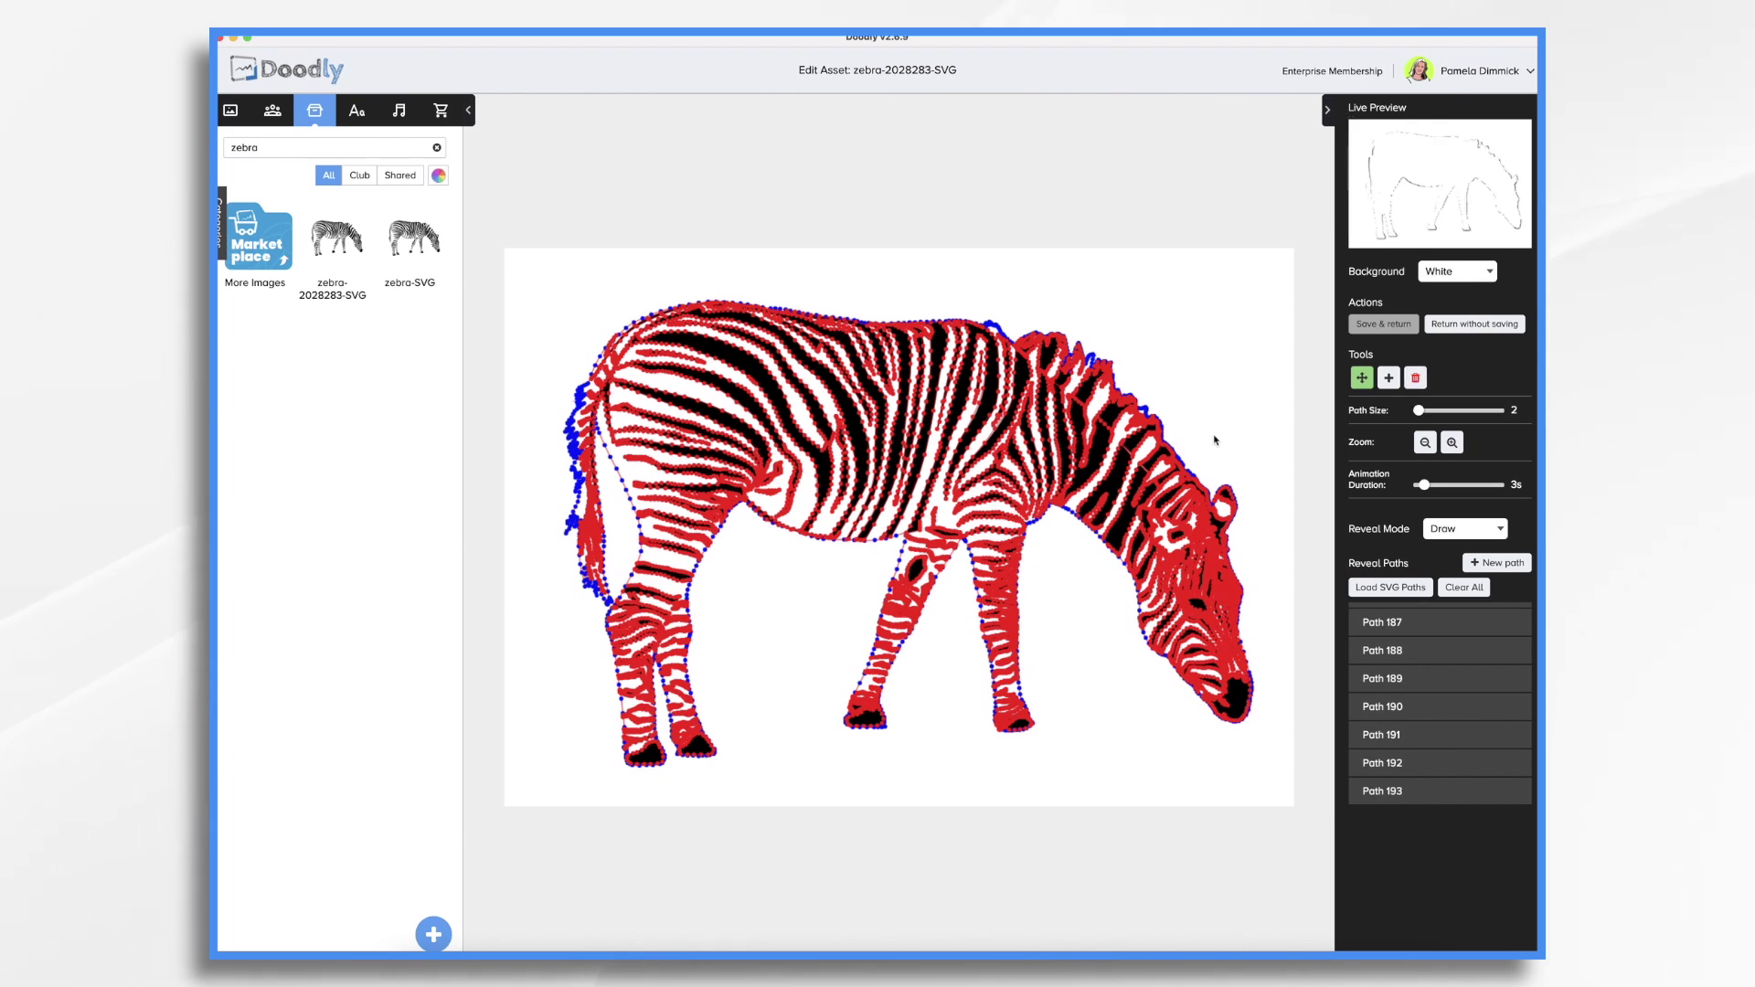
scroll(1405, 702, up, 3)
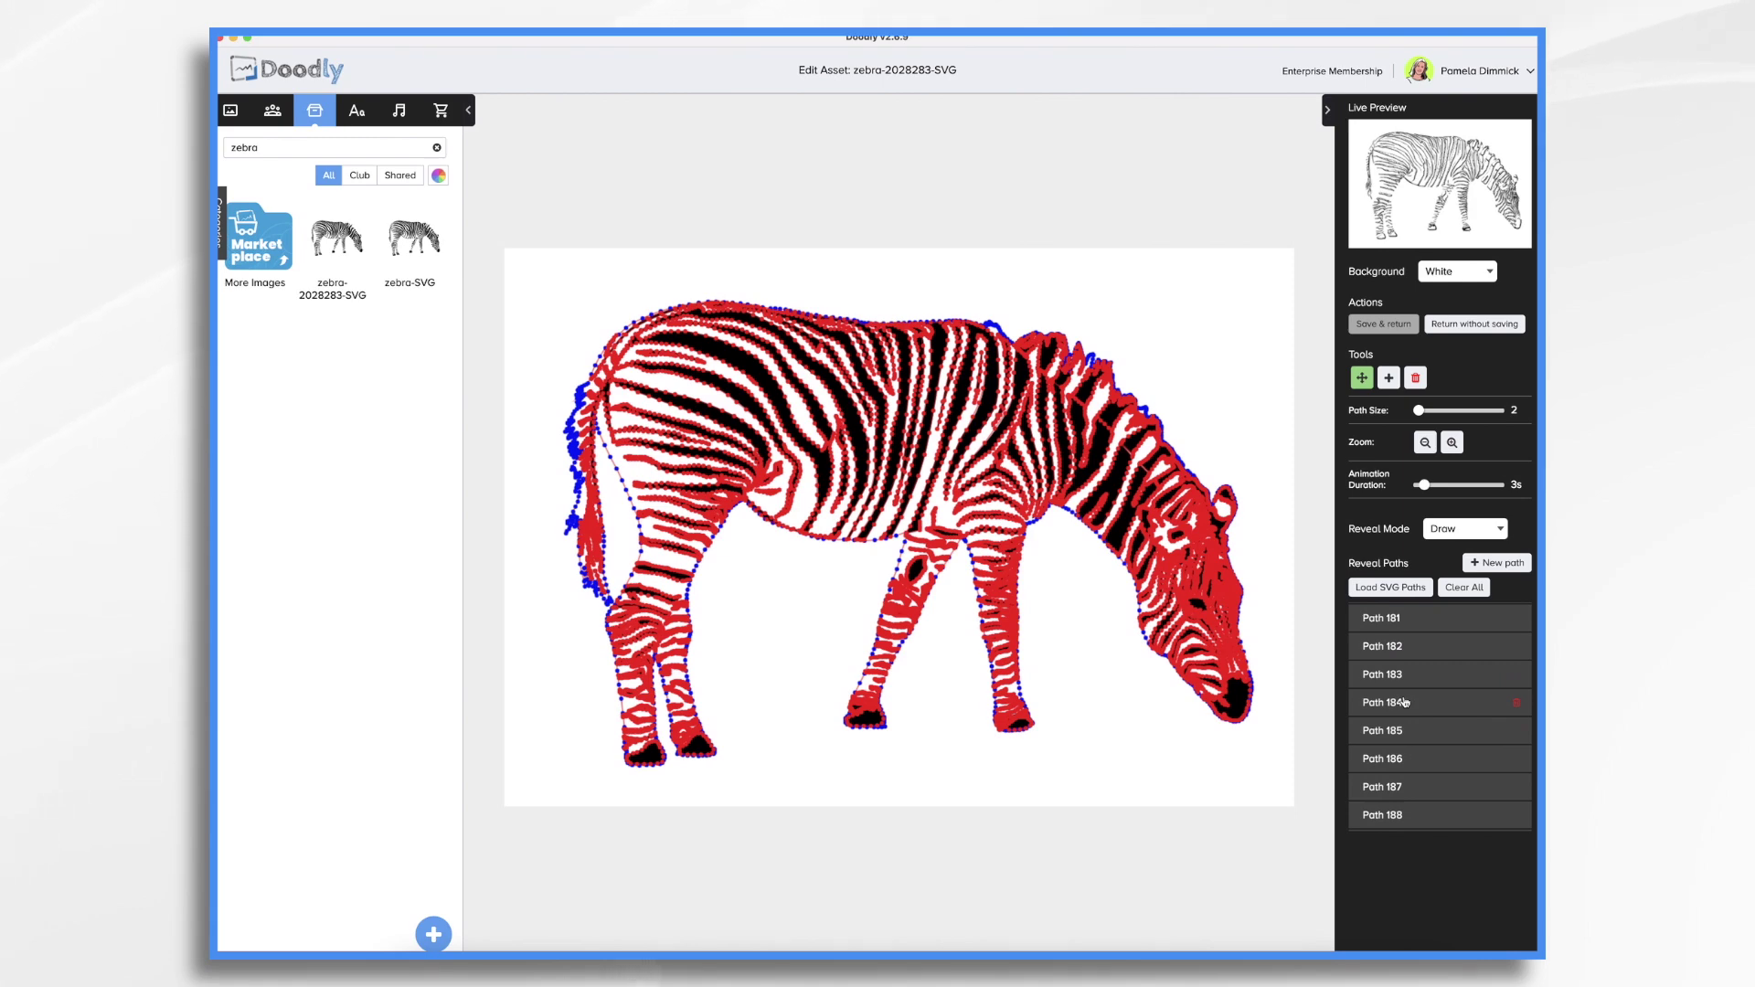
scroll(1405, 702, down, 1)
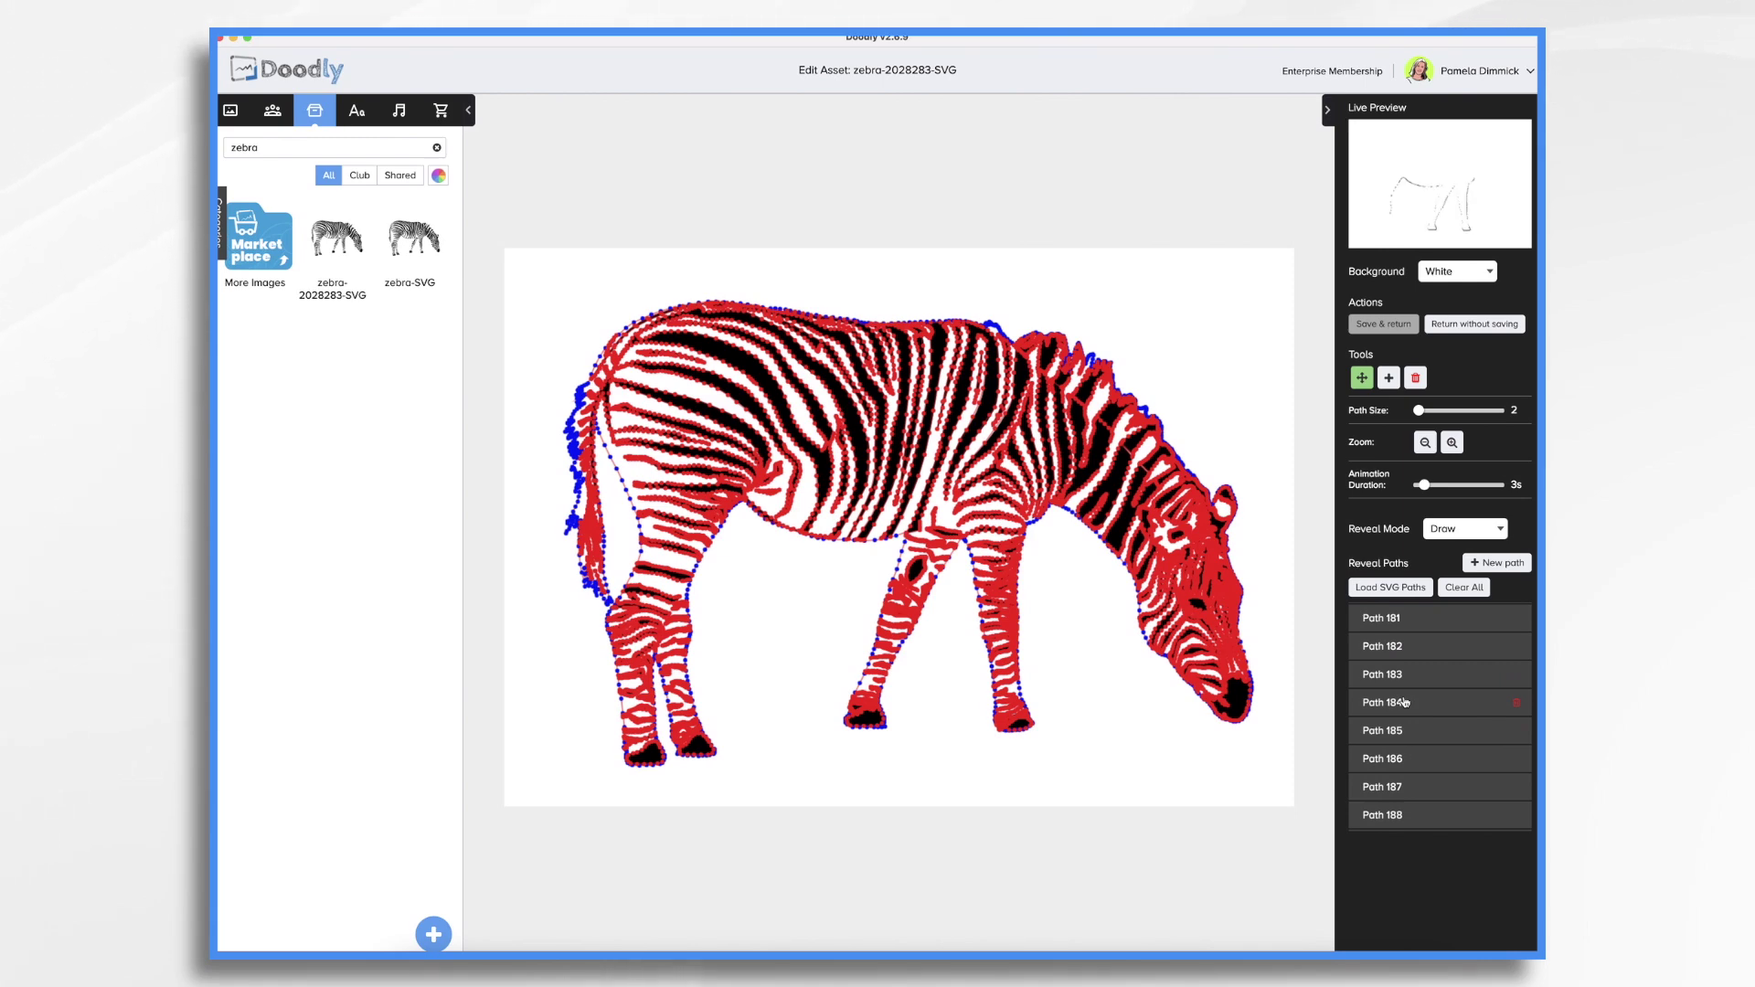
scroll(1405, 702, down, 3)
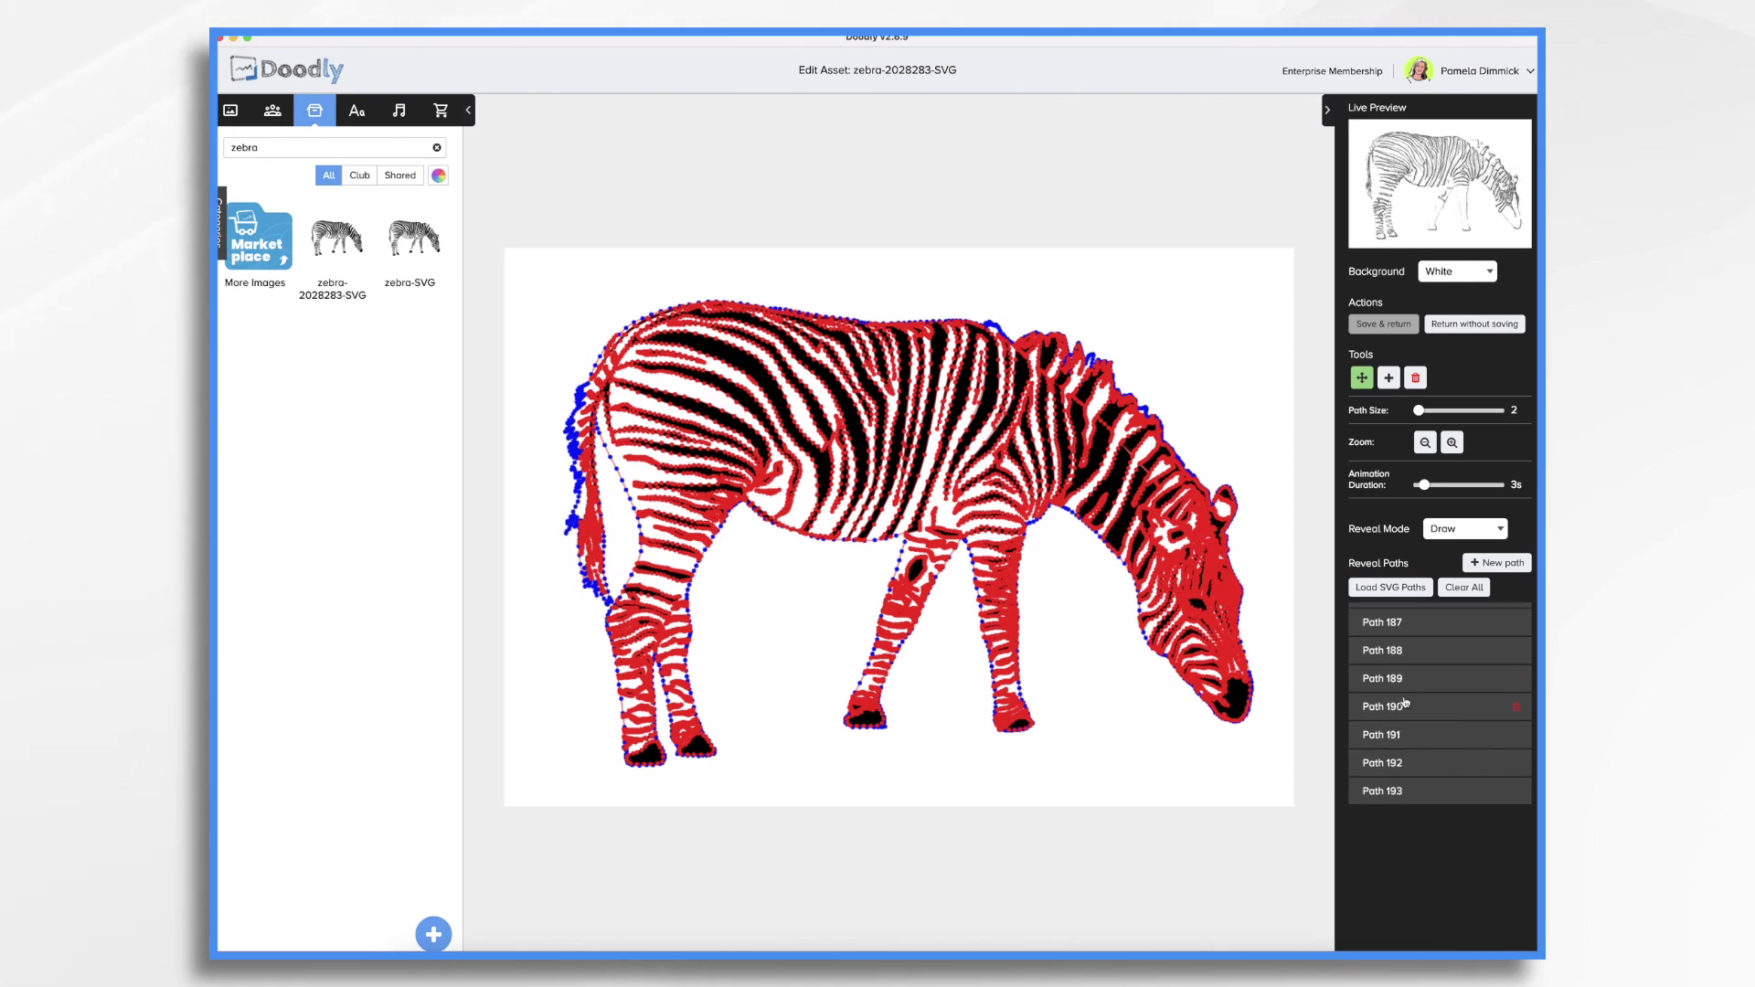